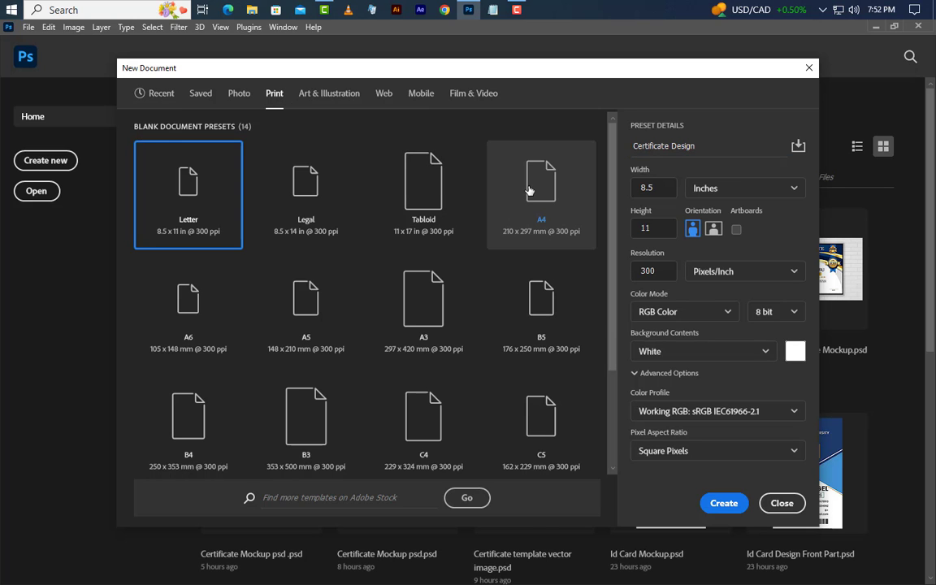
Create the Certificate Design document from the A4 print preset and rotate its canvas 90° clockwise.
click(536, 199)
click(731, 503)
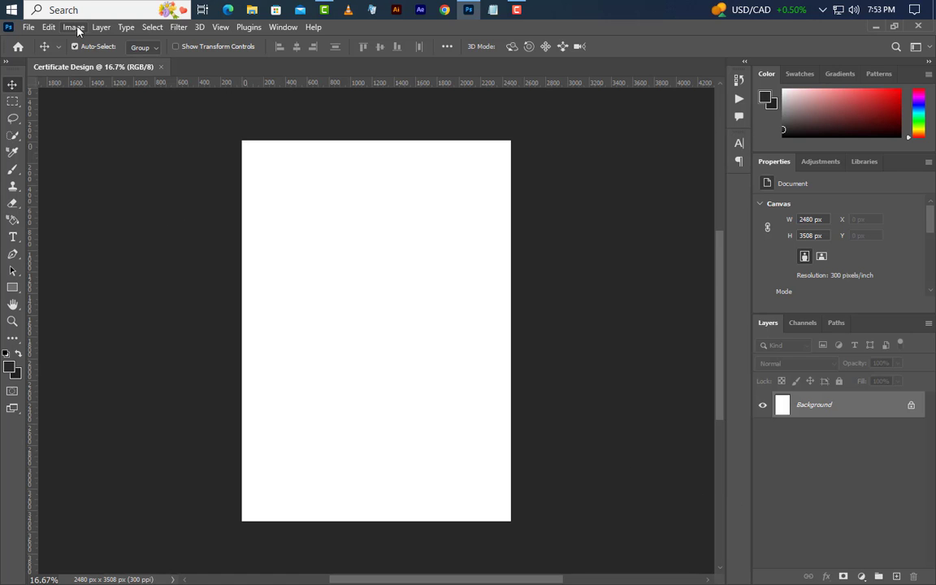
click(74, 27)
mouse_move(110, 149)
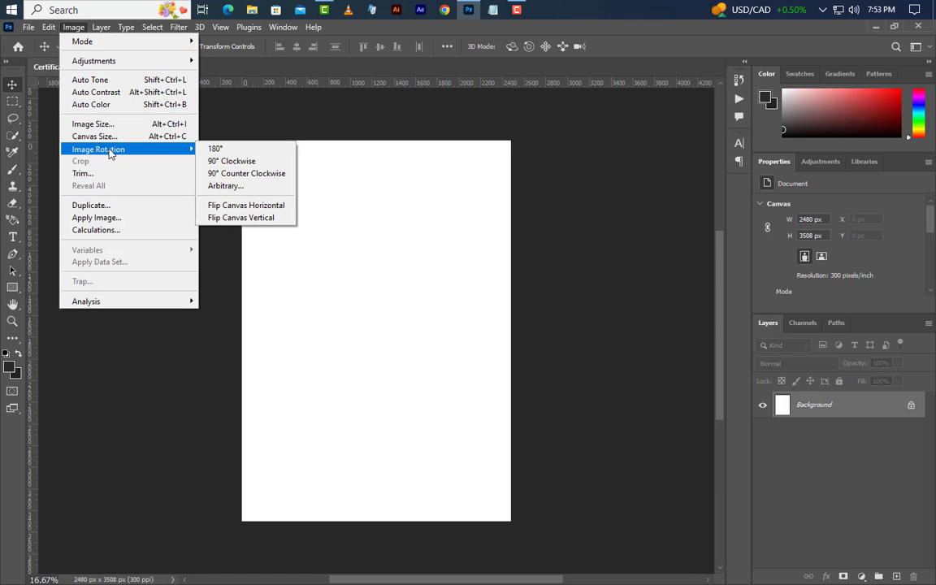
click(237, 162)
key(ctrl+0)
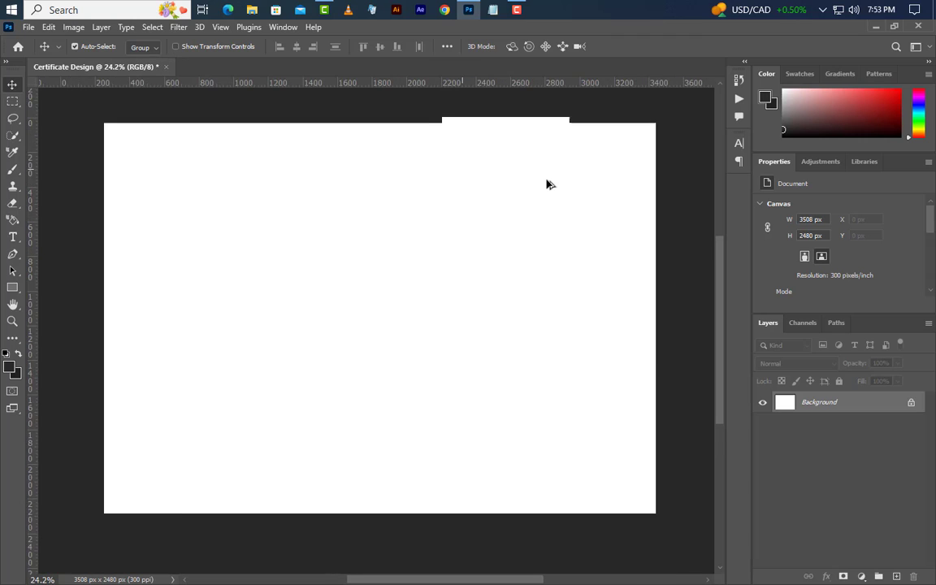
Add a guide layout with 225 px margins on all four sides of the canvas.
click(219, 27)
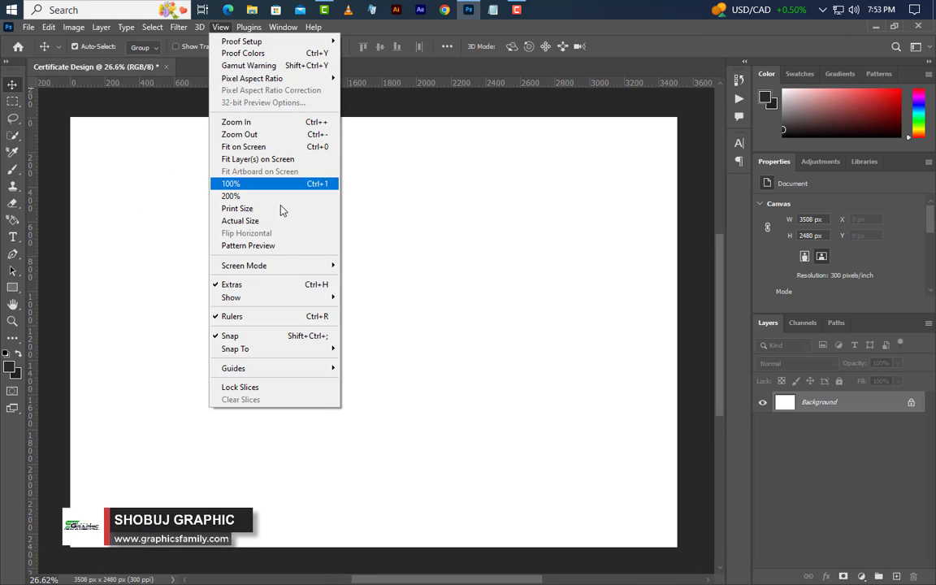
mouse_move(244, 368)
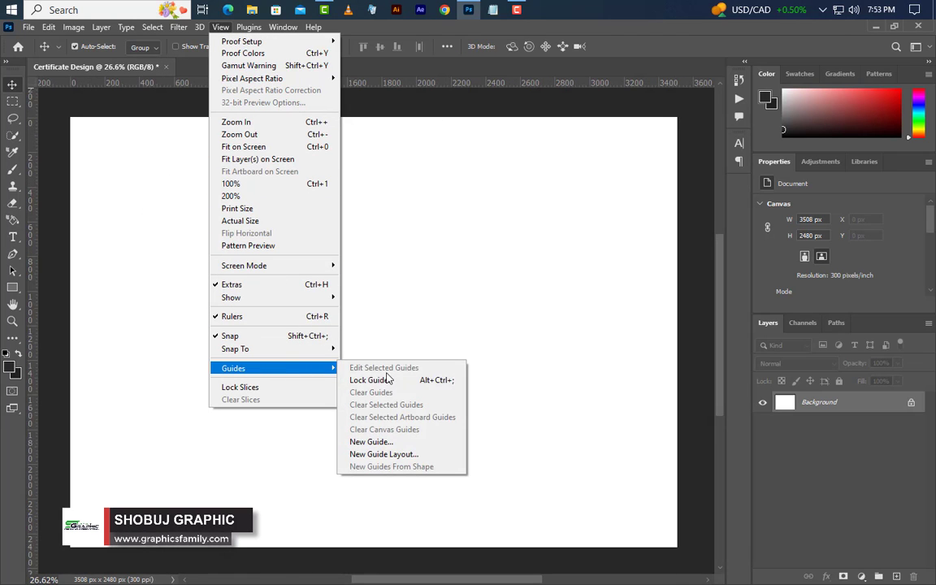
click(388, 455)
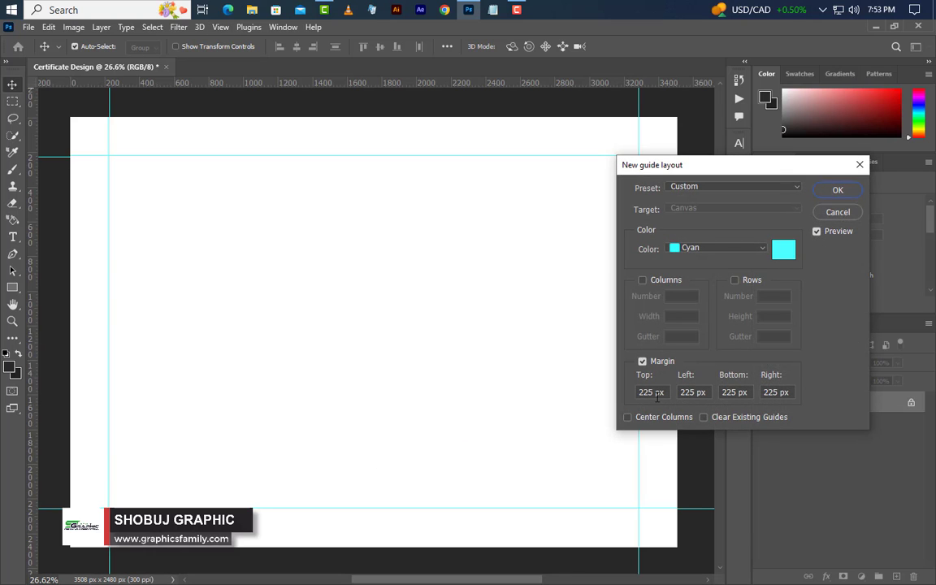
key(Tab)
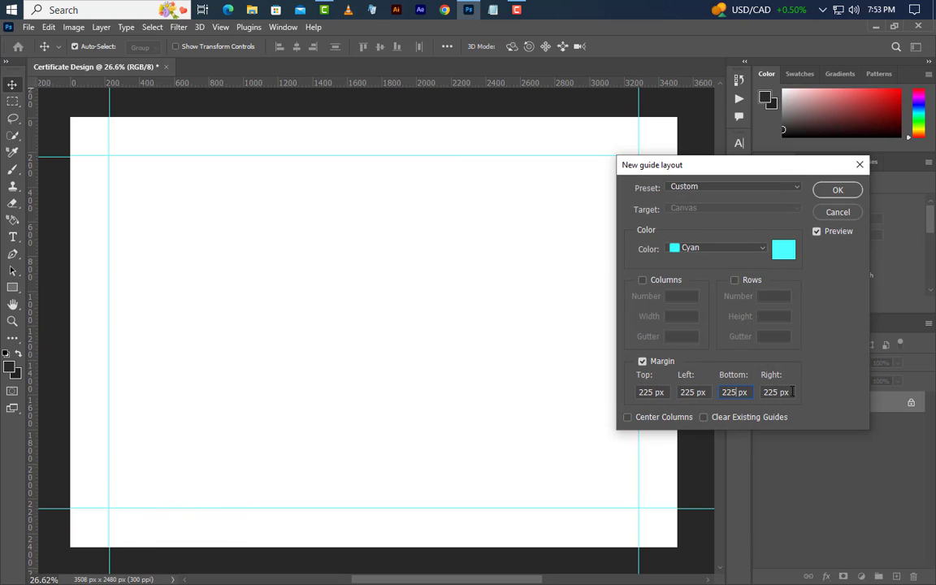
click(838, 192)
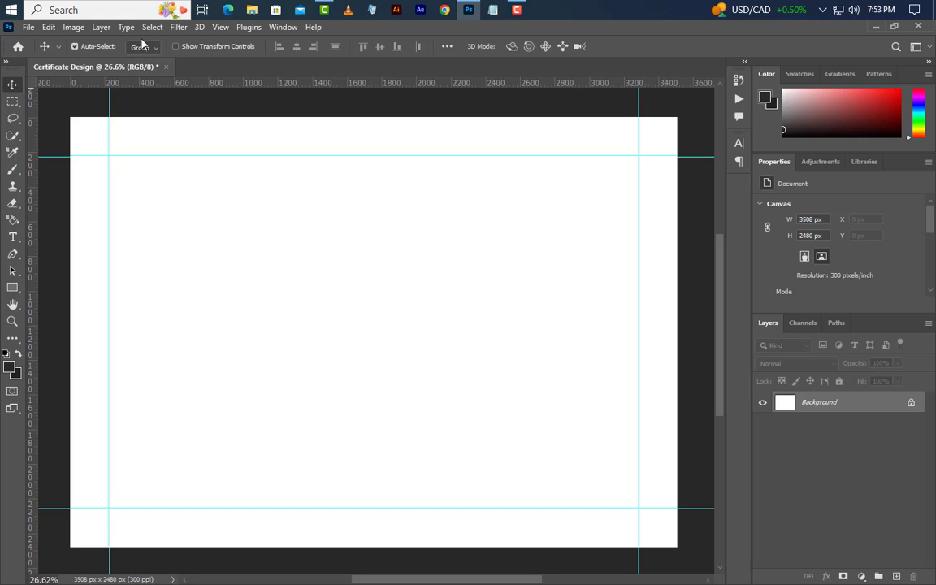
Add a second guide layout with 125 px margins at the top, left, bottom and right.
click(218, 28)
mouse_move(223, 368)
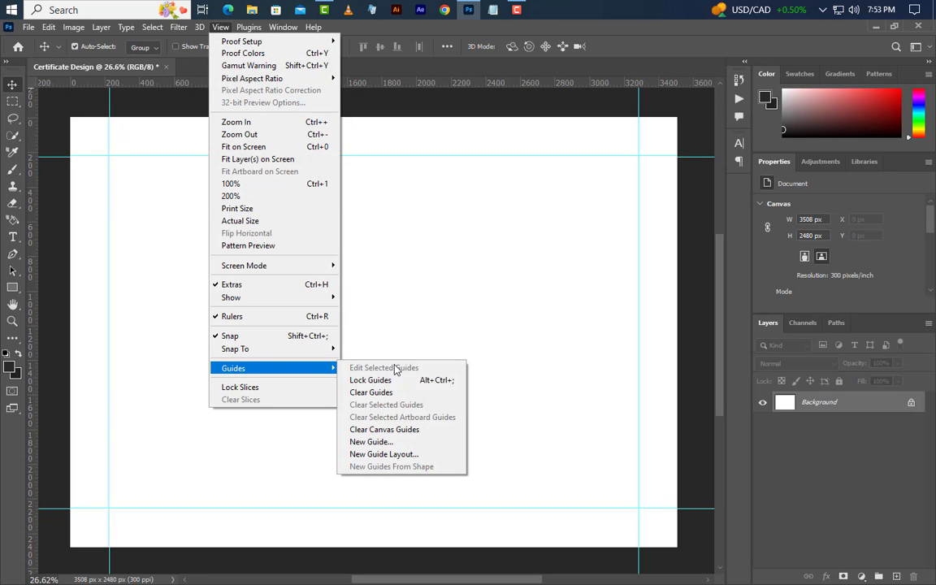
click(390, 454)
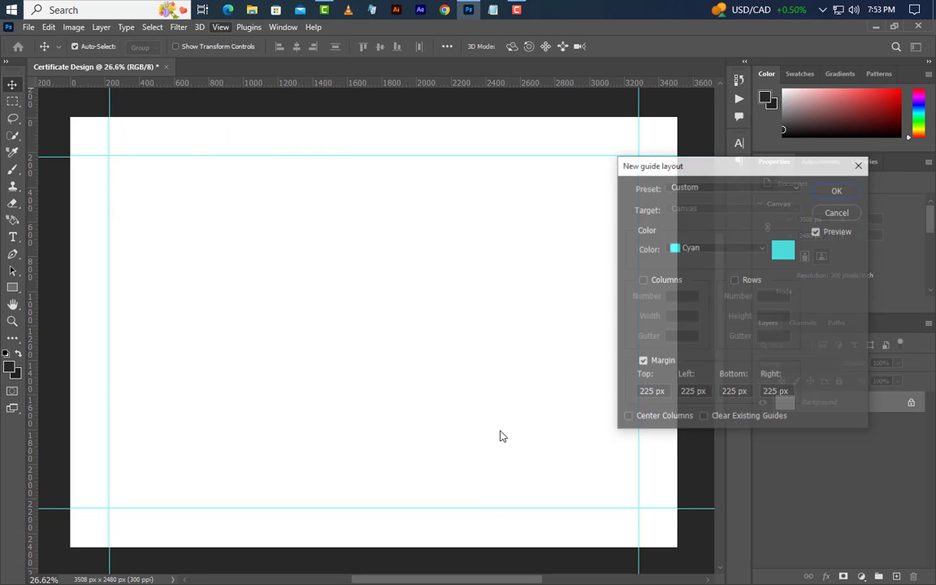
double_click(637, 393)
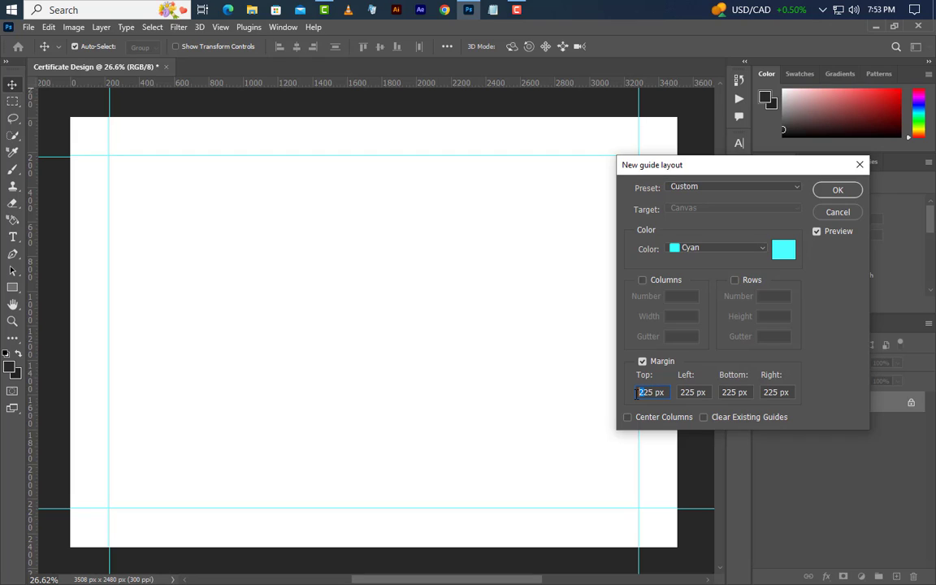
text(1)
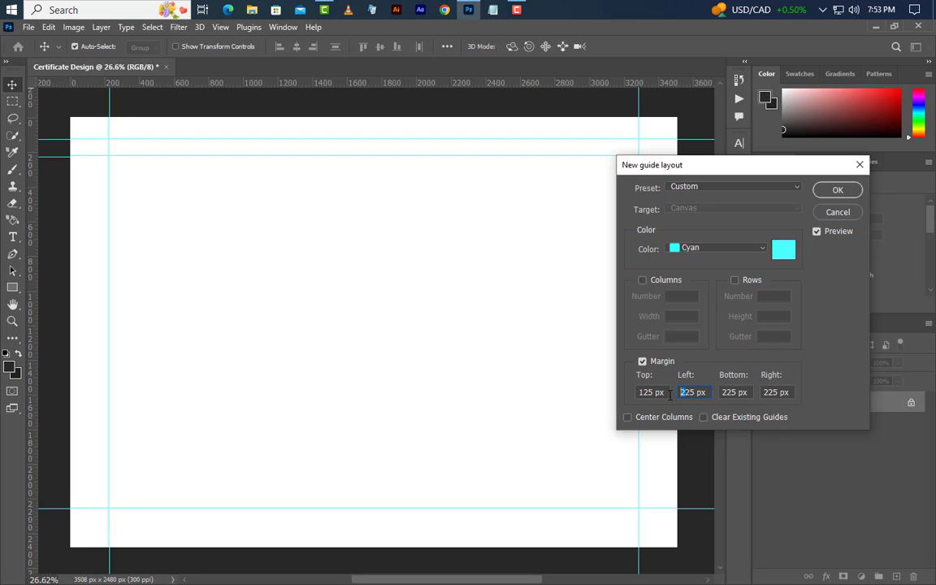
text(1)
click(729, 394)
key(BackSpace)
text(1)
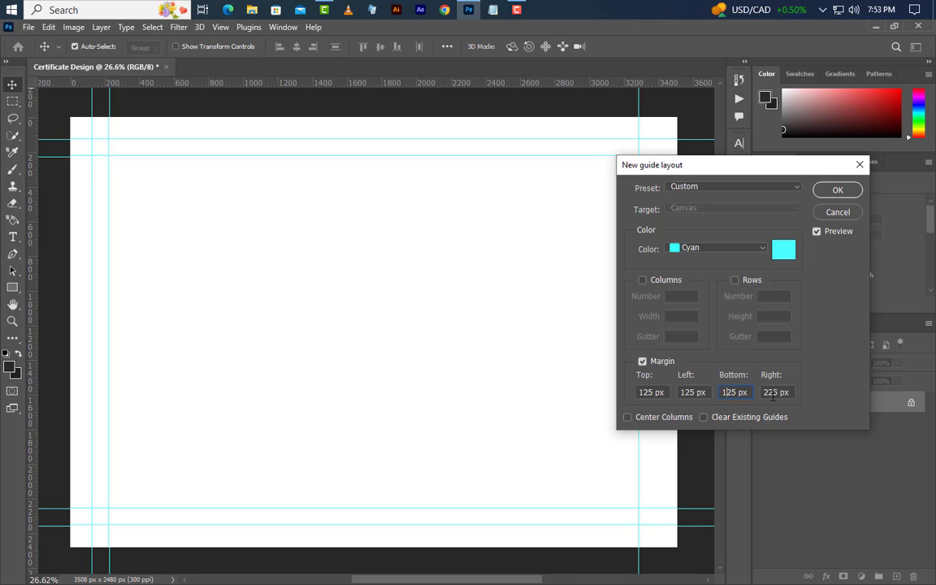
text(1)
click(837, 189)
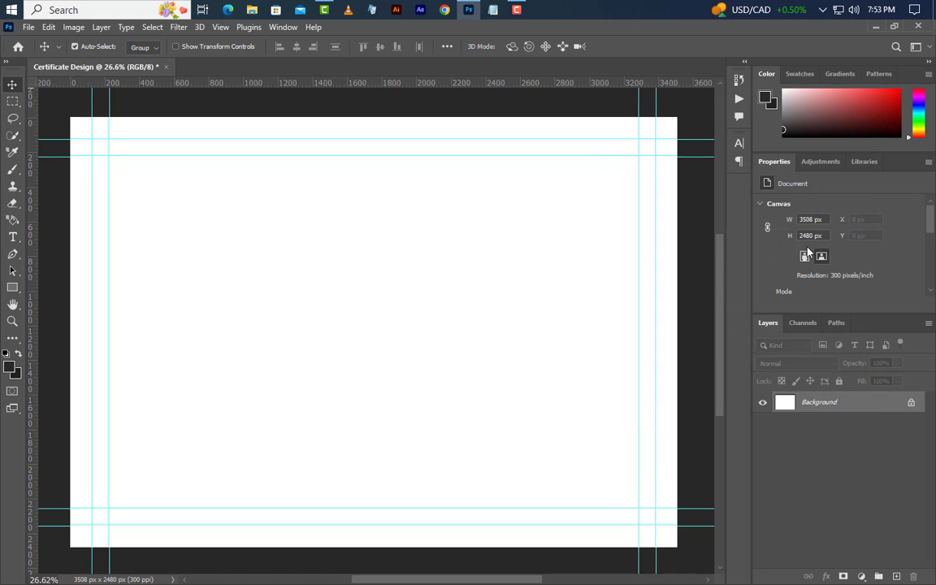
Add a third guide layout with 75 px margins on all four sides.
click(220, 27)
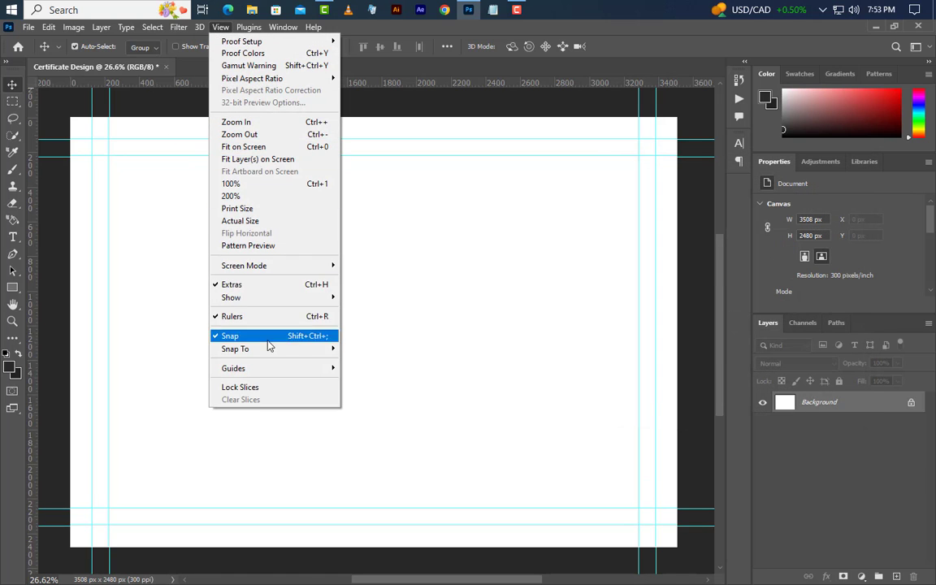
mouse_move(309, 368)
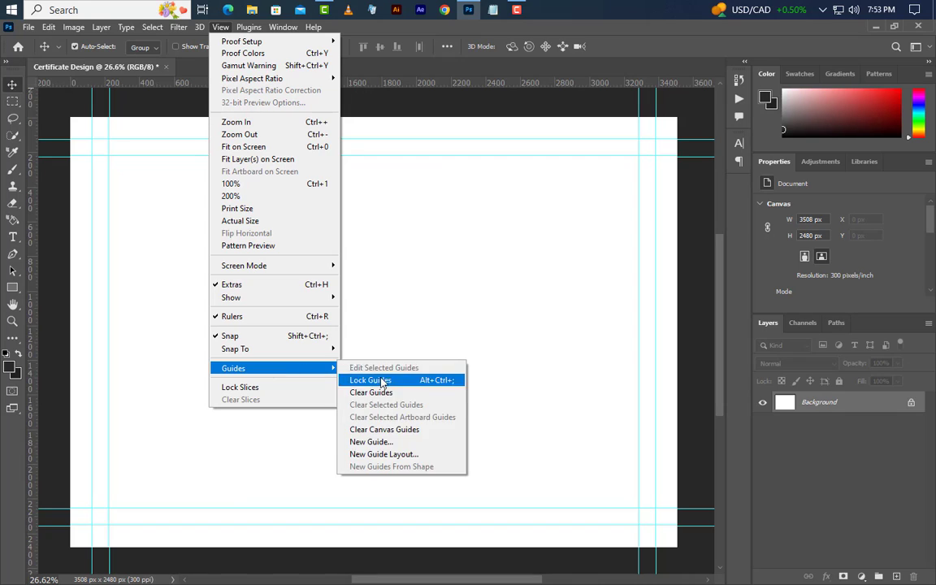
click(385, 454)
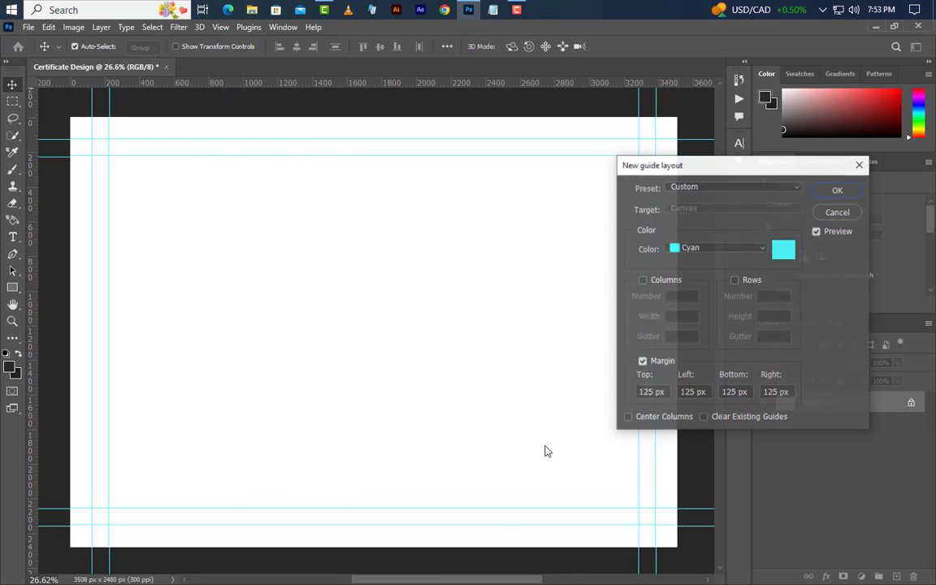
click(641, 393)
text(75)
click(689, 393)
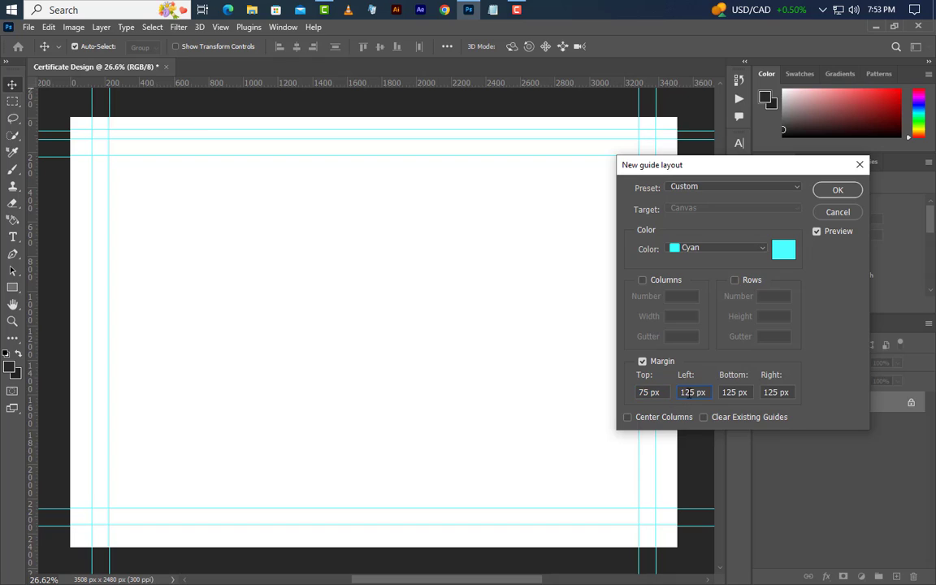
text(75)
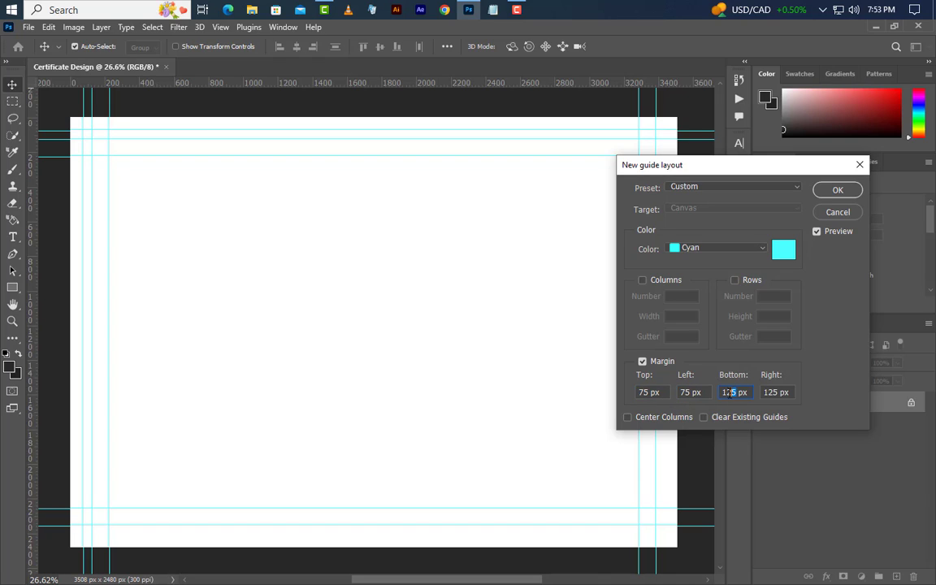
text(75)
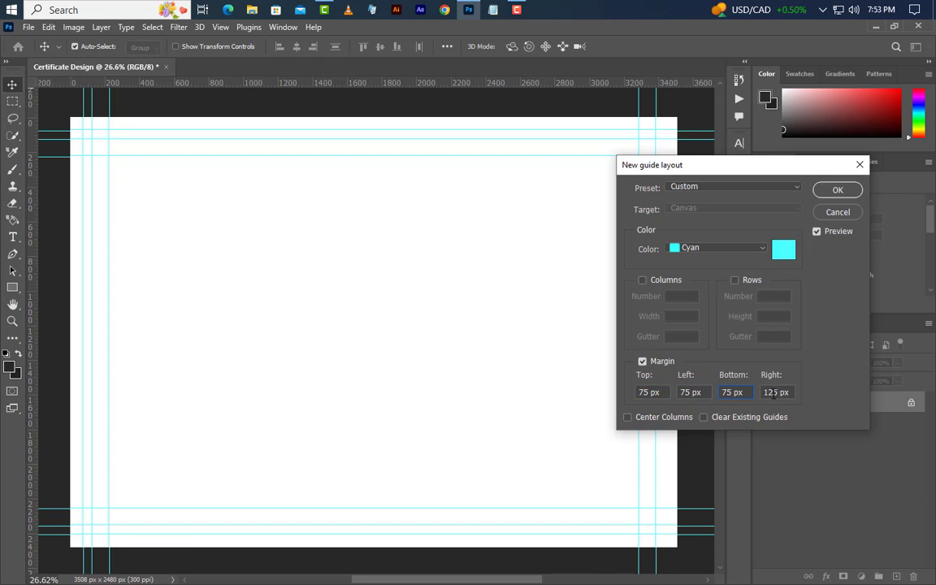
click(774, 393)
text(75)
click(828, 197)
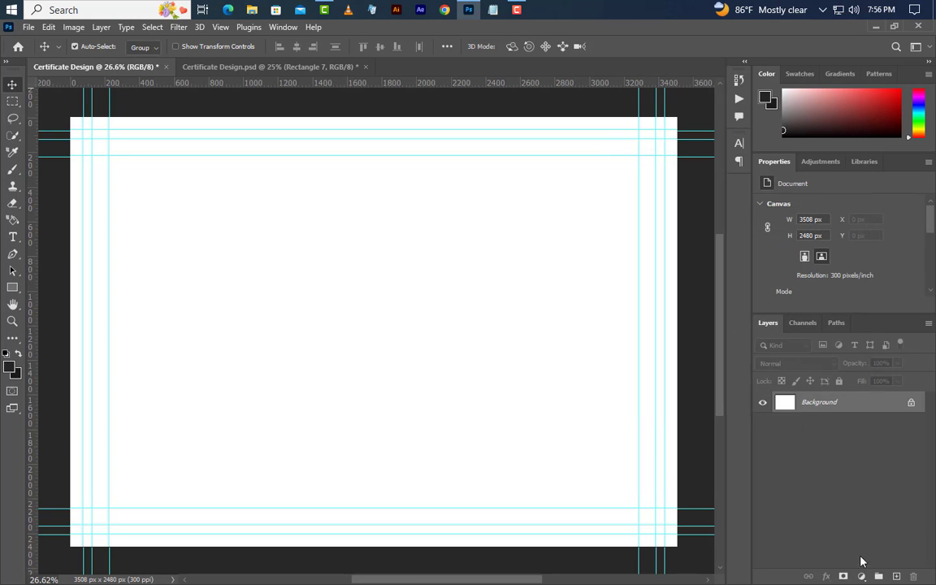
Add a Solid Color fill layer in 242424 above the background.
click(861, 576)
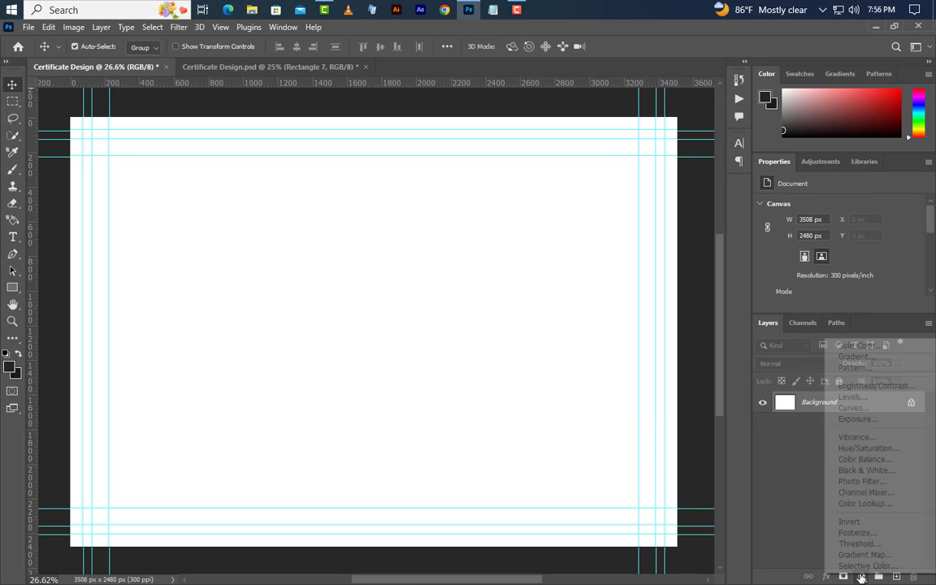
click(856, 349)
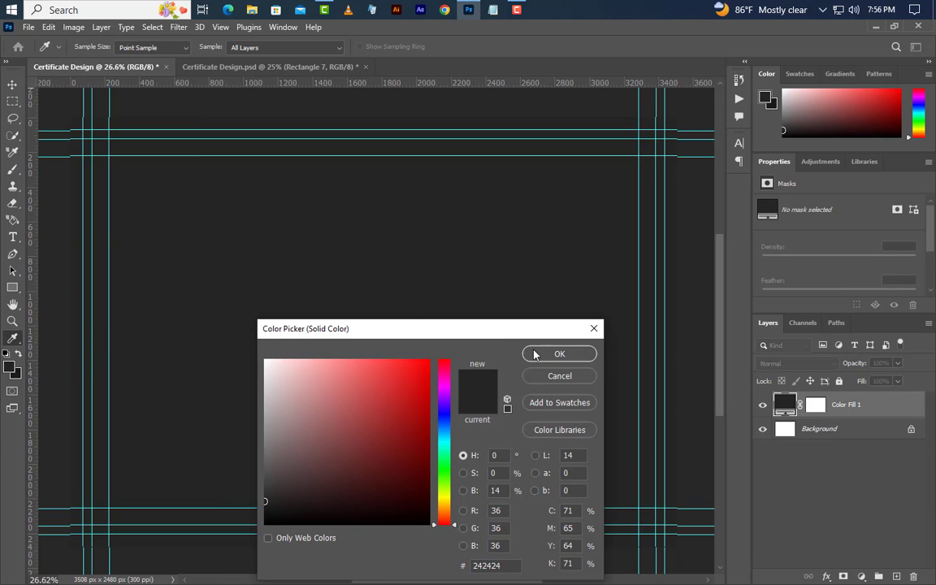
click(536, 355)
On a new layer, draw a 3358 × 2330 px rectangle along the outermost margin guides.
click(895, 576)
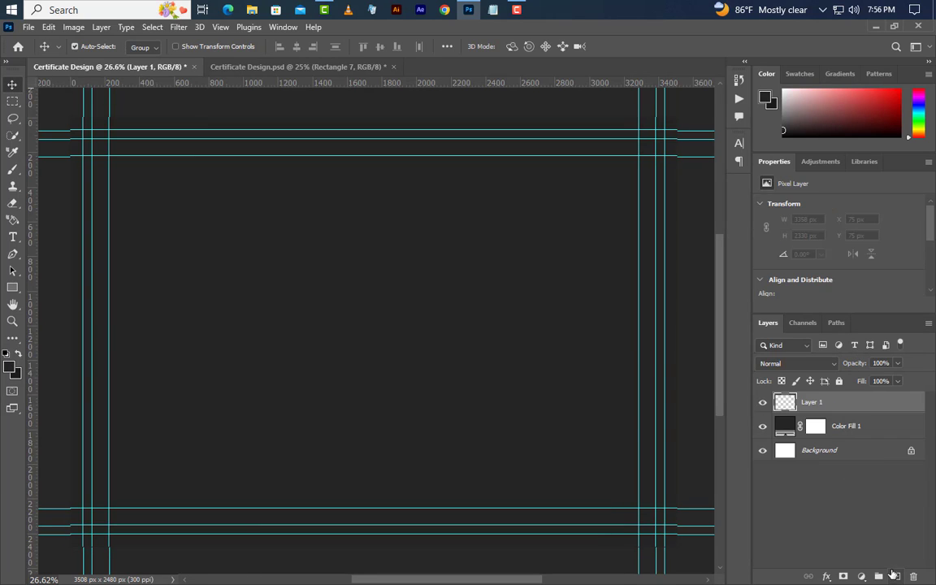
click(13, 286)
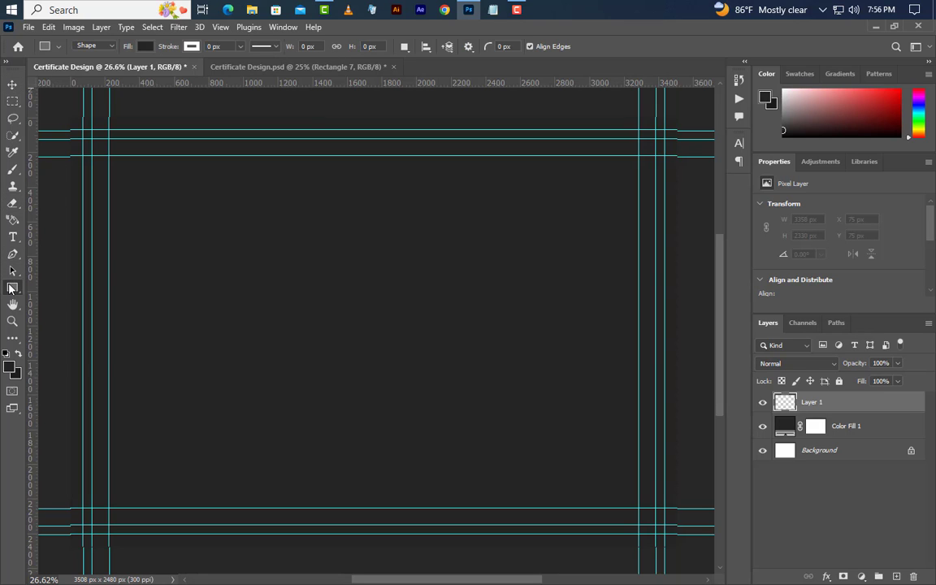
right_click(12, 286)
click(61, 284)
drag(83, 130, 665, 534)
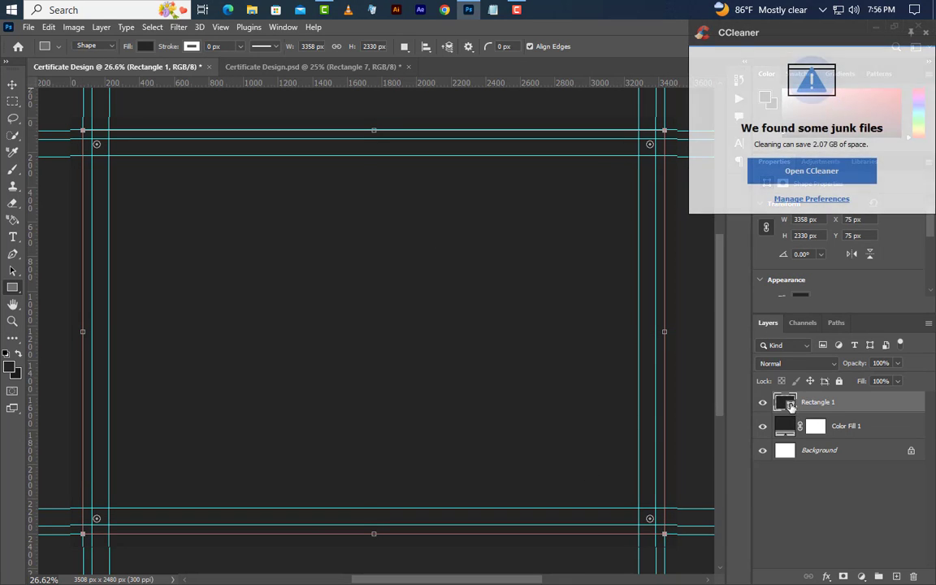
Change the rectangle's fill to a slightly darker shade of near-black.
double_click(788, 403)
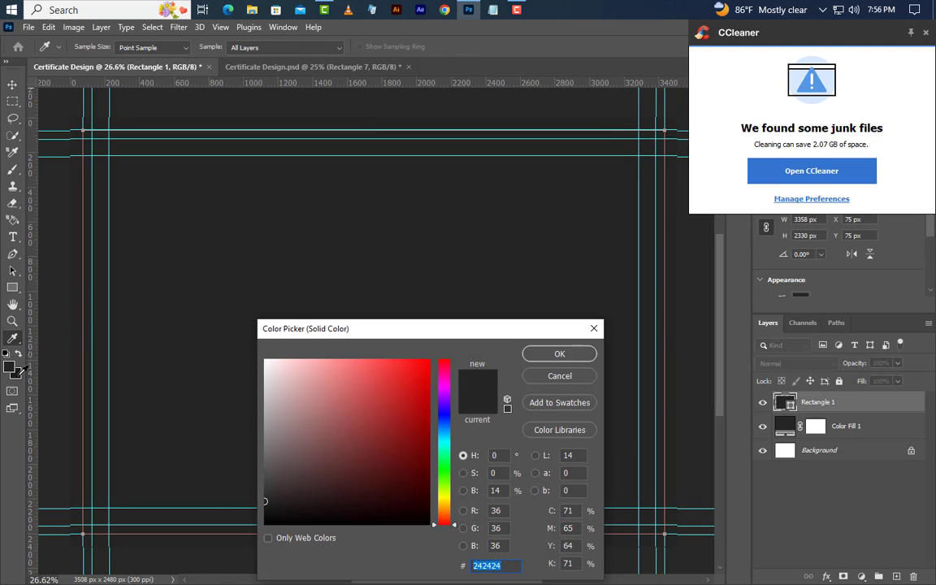
drag(264, 502, 264, 507)
click(568, 360)
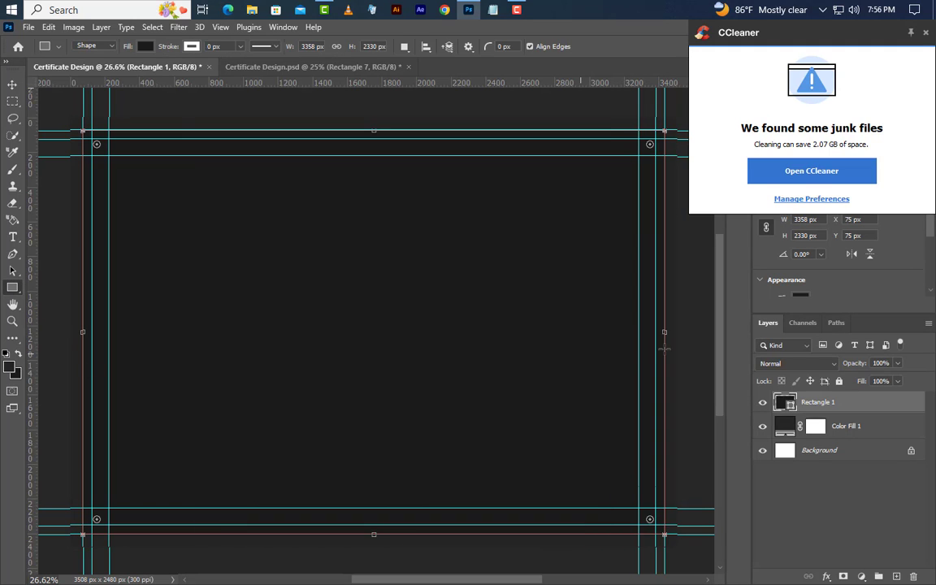
Add a 5 px stroke to the rectangle's layer style, positioned at Center with the Gradient fill type.
right_click(813, 402)
click(798, 70)
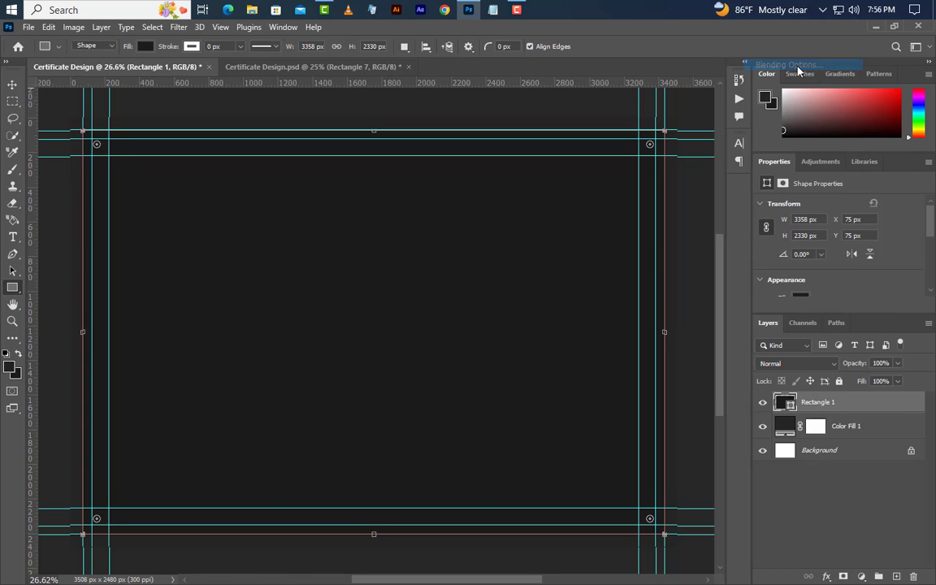
click(290, 379)
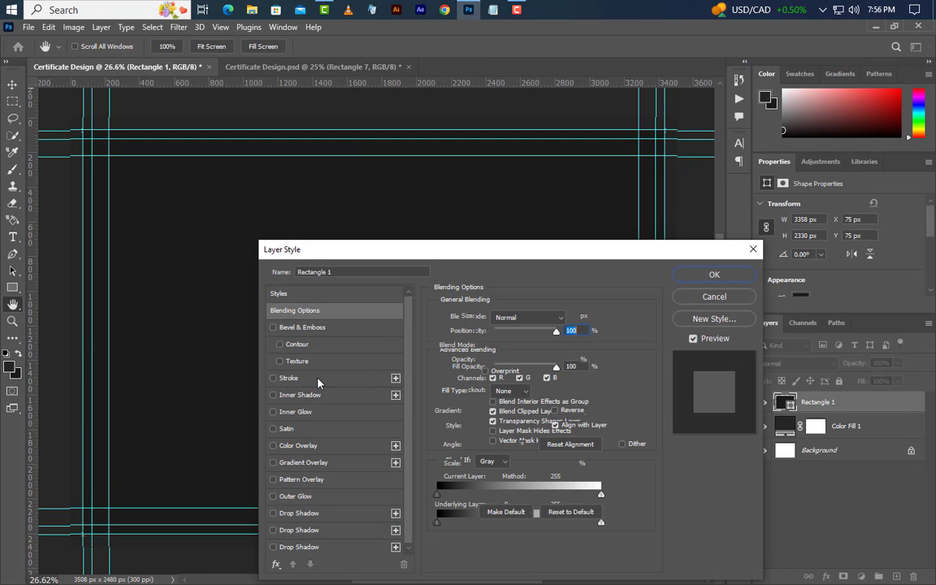
click(564, 317)
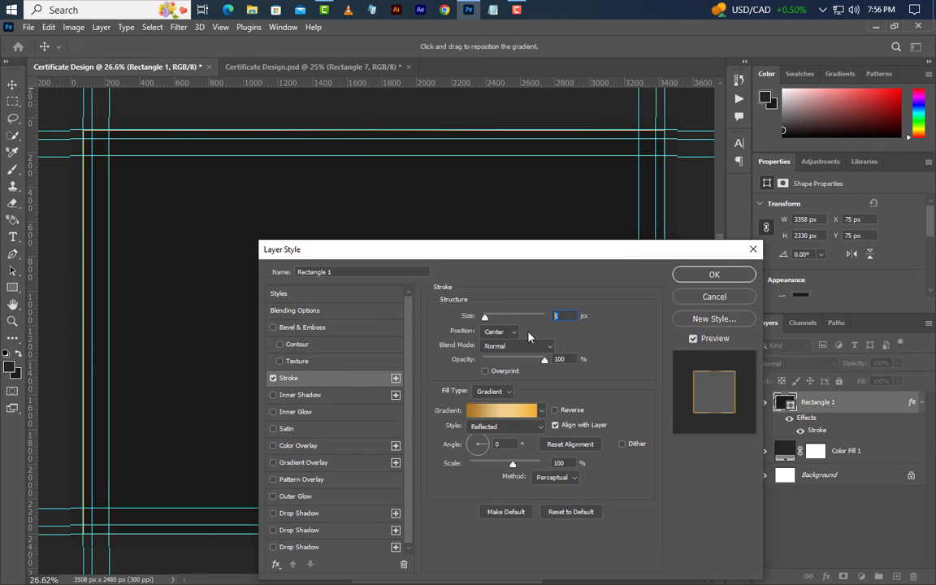
click(505, 332)
click(494, 365)
click(494, 391)
click(499, 417)
Define the stroke gradient with color stops a7721f at location 0, efd18f at 50 and f0b02f at 100.
click(518, 417)
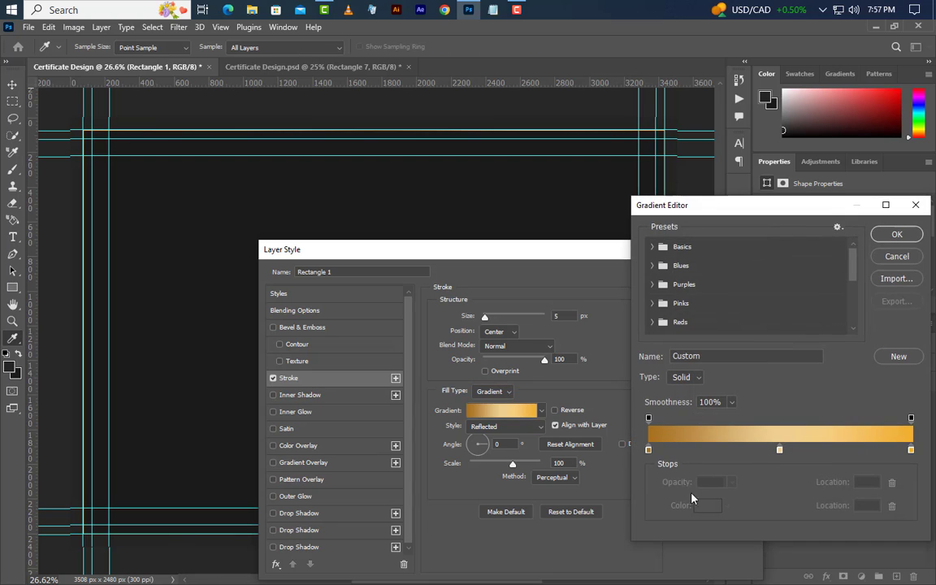
double_click(649, 449)
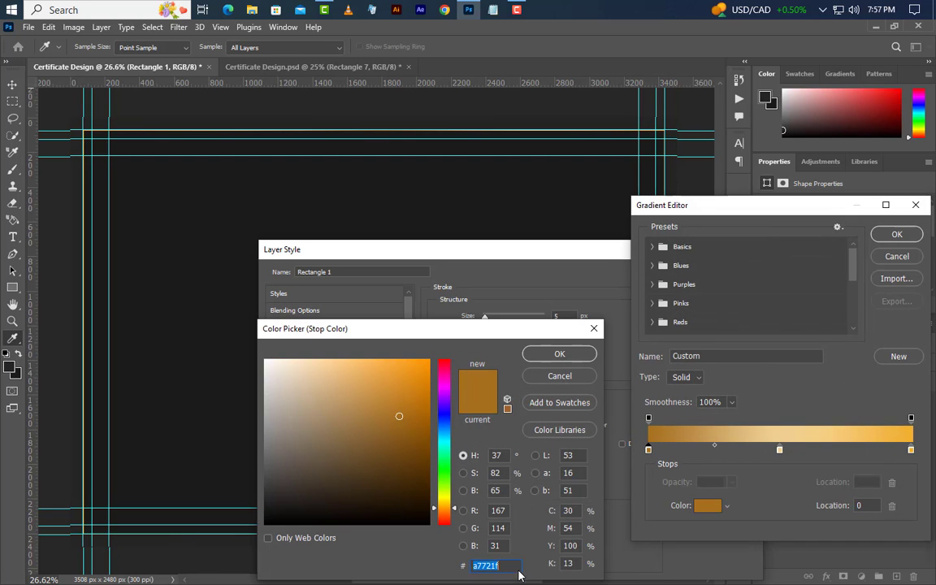
click(558, 354)
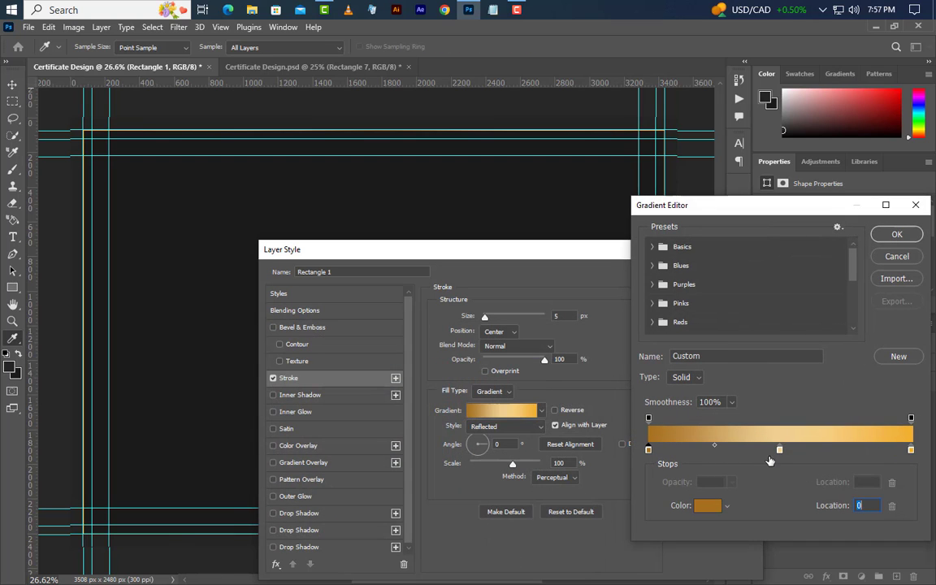
double_click(779, 449)
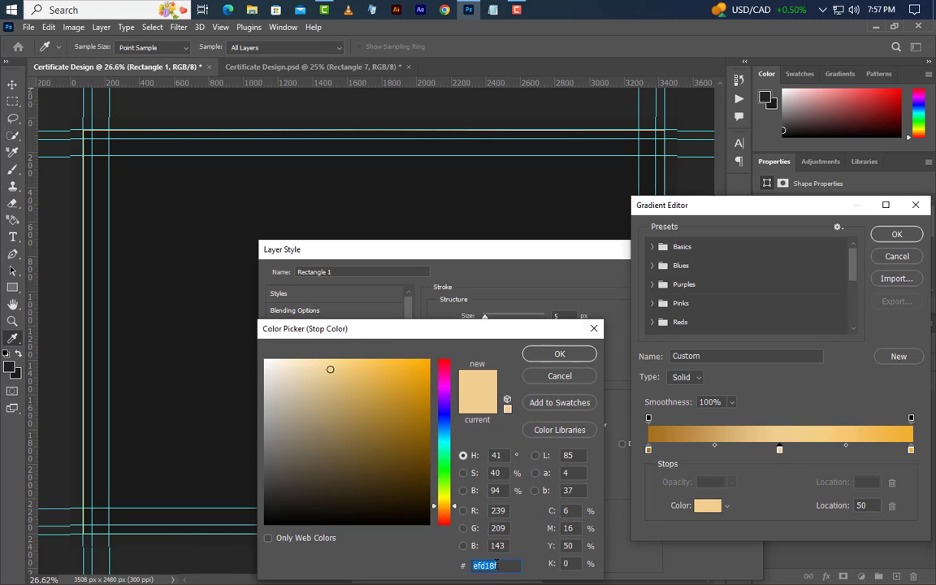
key(Return)
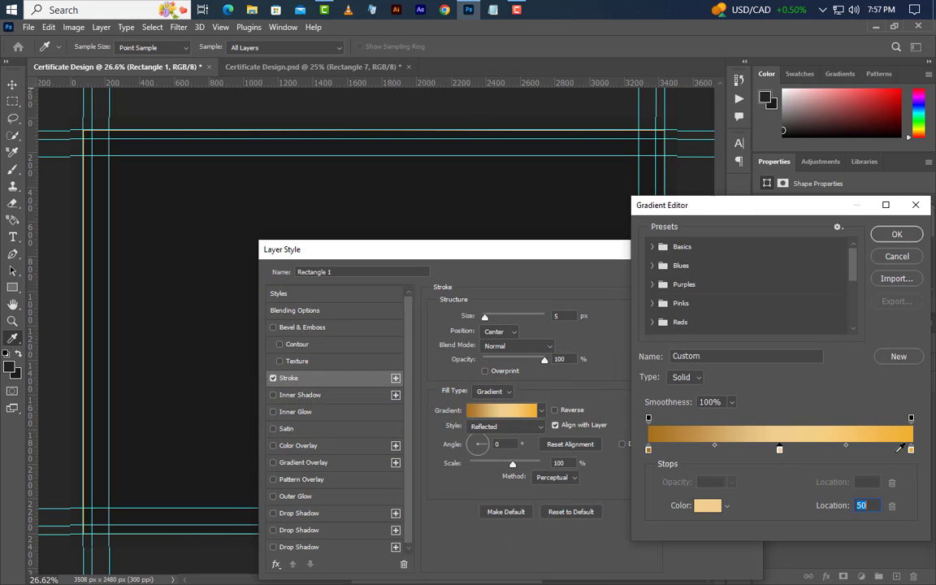
double_click(911, 449)
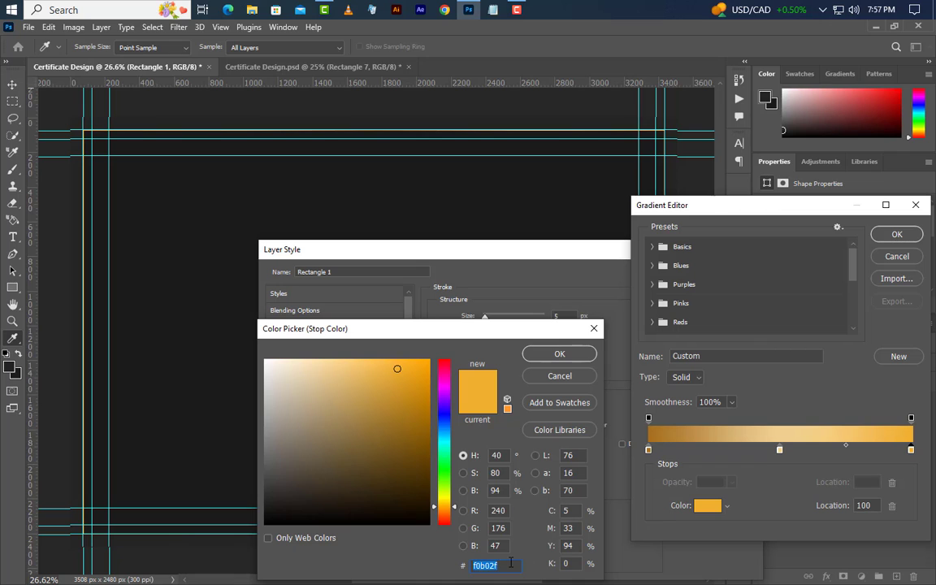
click(559, 353)
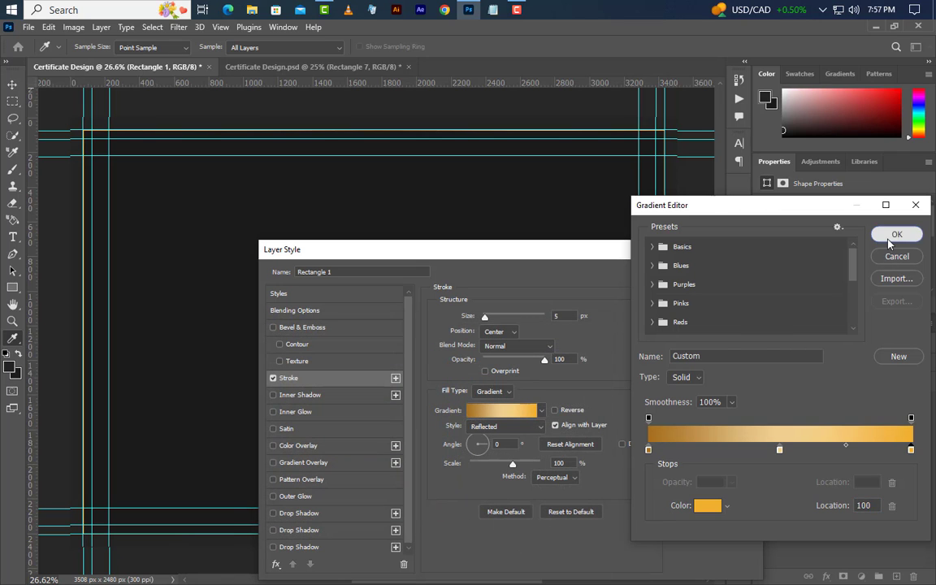
click(896, 234)
Set the stroke gradient's style to Reflected with 100% scale and apply the layer style.
click(514, 431)
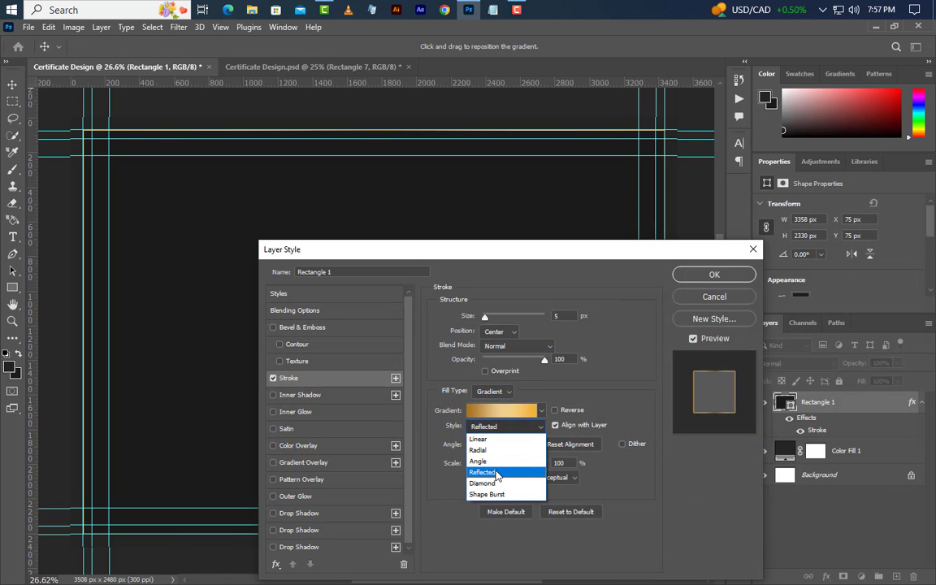
click(514, 464)
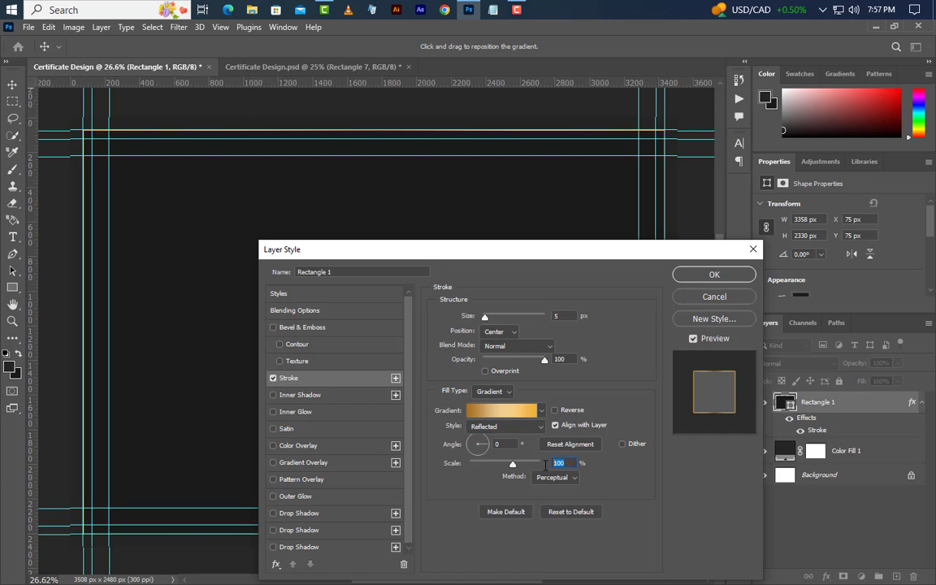
click(740, 276)
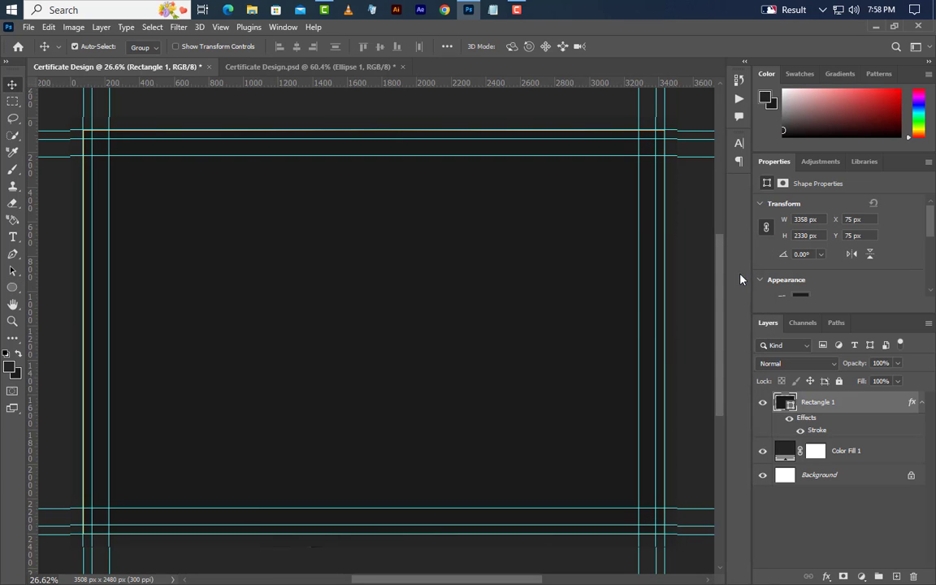
Duplicate the Rectangle 1 layer within the same document, keeping the name Rectangle 1 copy.
right_click(873, 412)
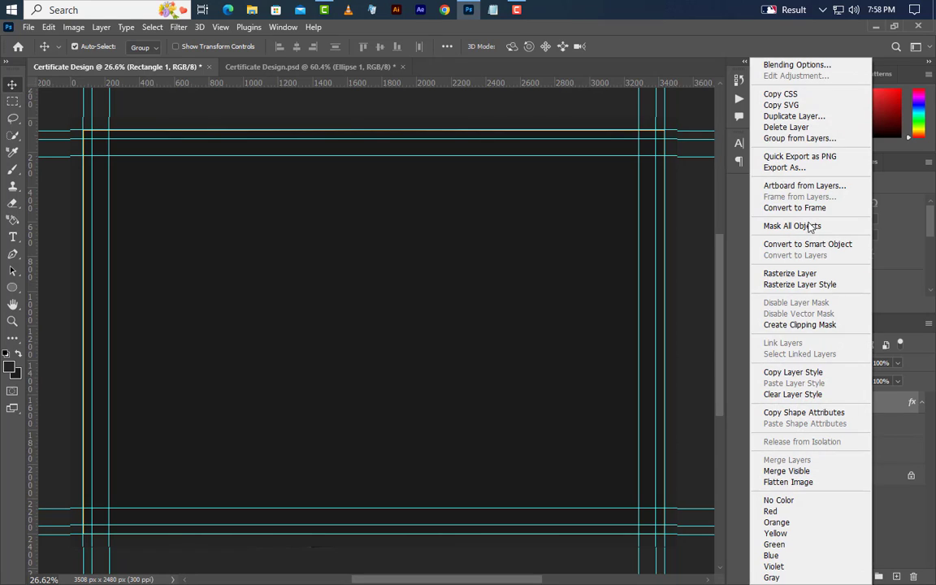
click(800, 116)
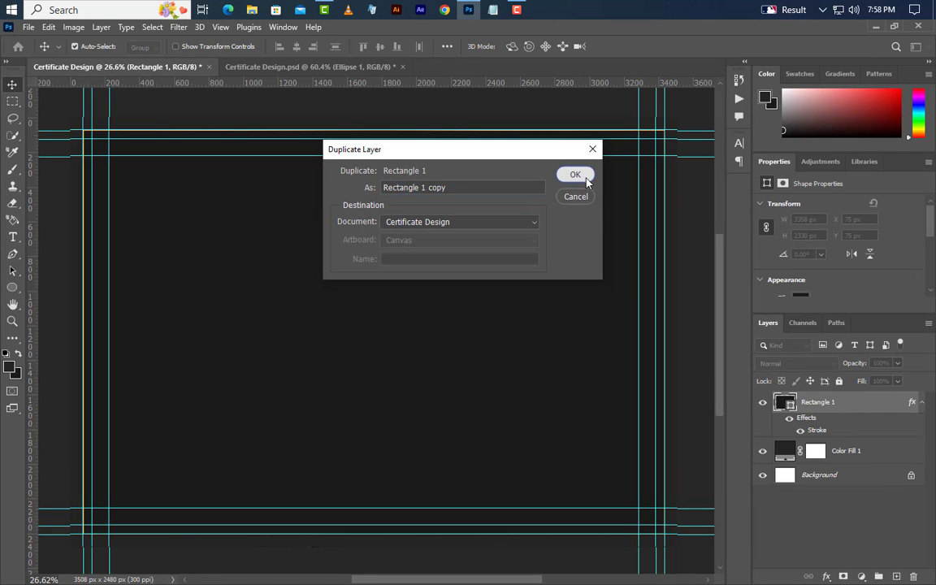
click(574, 174)
Free-transform the copied rectangle to fit the second set of margin guides, making it 3258 × 2230 px.
click(49, 27)
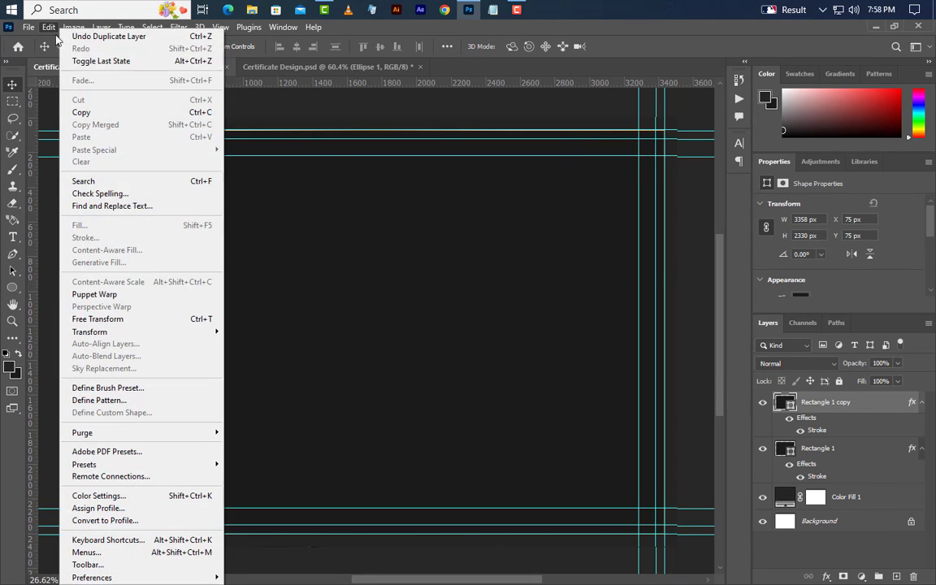
click(129, 317)
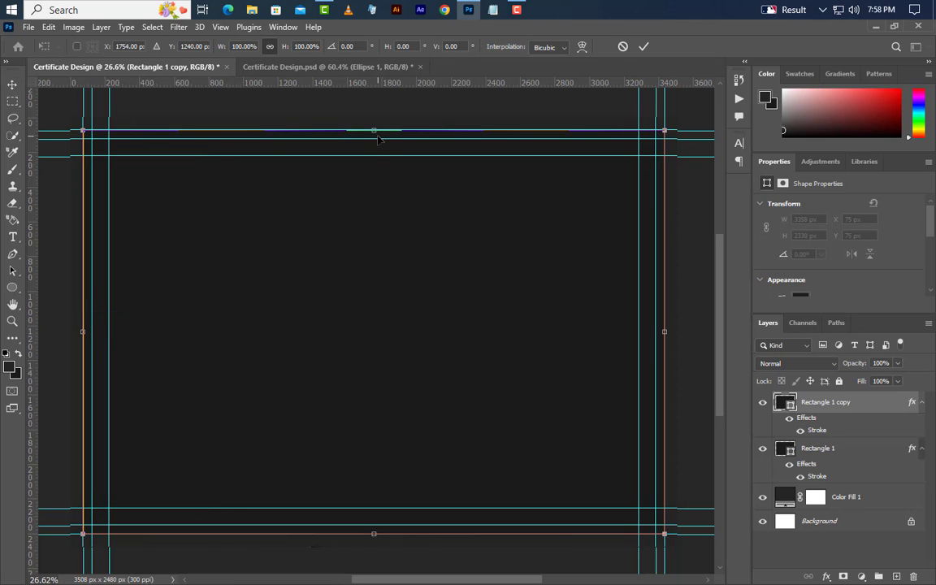
drag(375, 129, 374, 139)
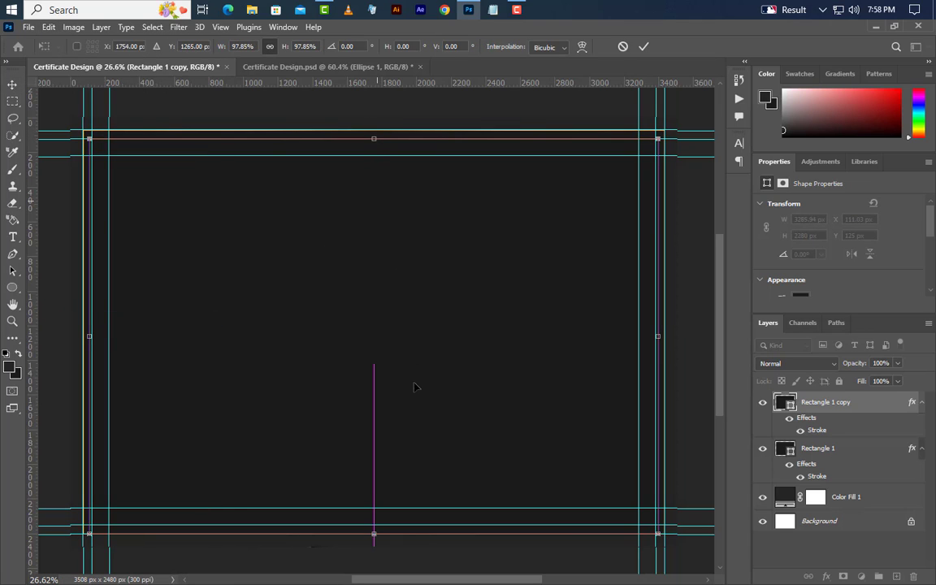
mouse_move(374, 536)
mouse_down()
mouse_move(376, 500)
mouse_move(375, 526)
mouse_up()
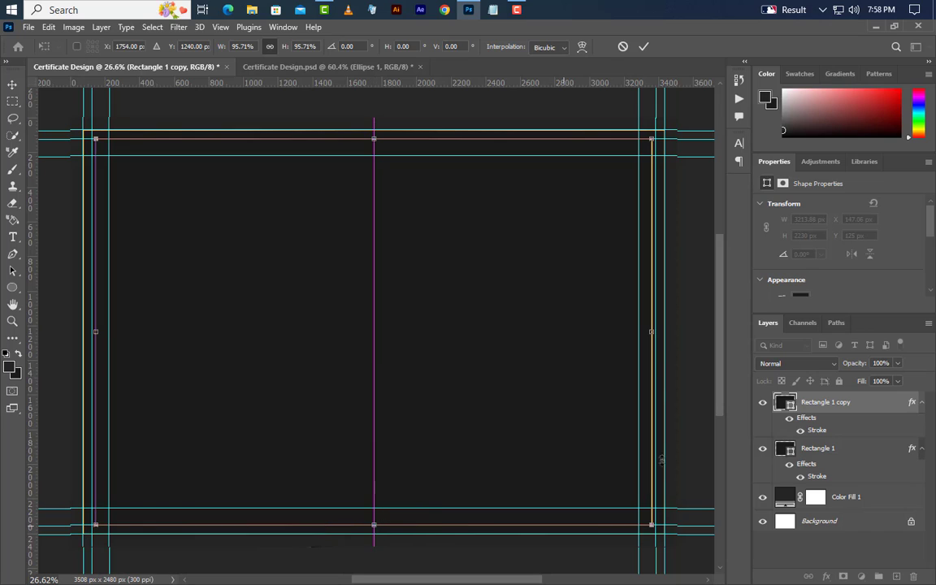
drag(652, 333, 655, 332)
drag(95, 332, 92, 330)
click(644, 46)
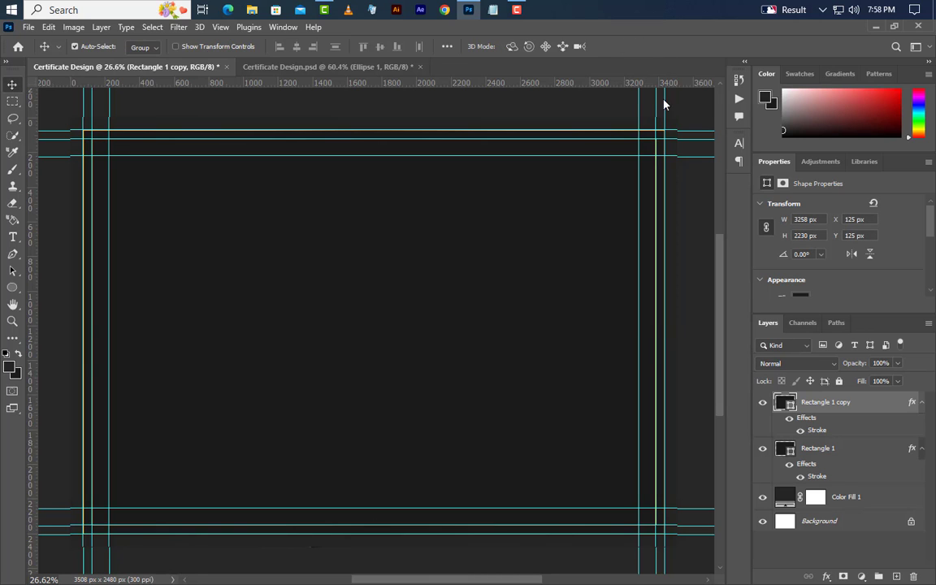
Change the copied rectangle's fill color to 292929.
double_click(788, 404)
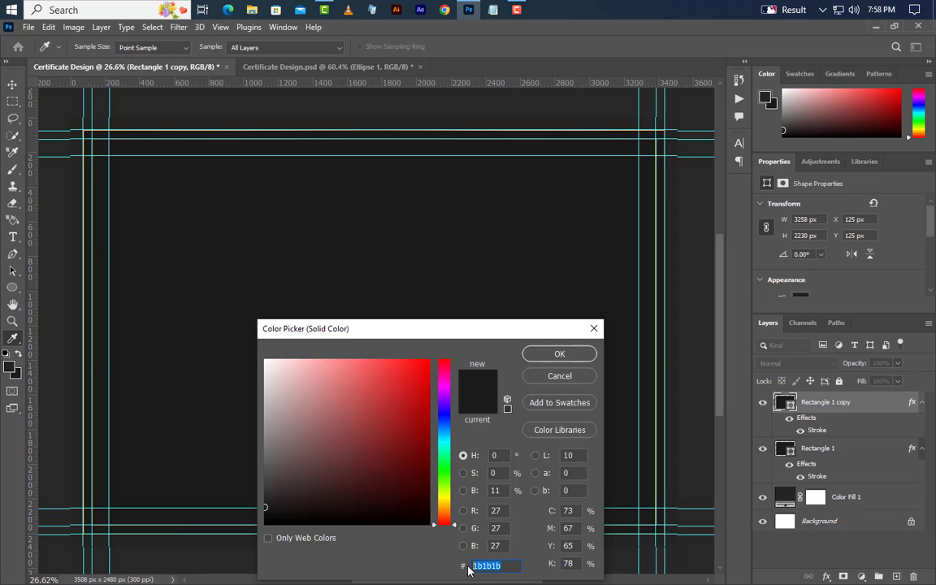
text(292929)
click(582, 359)
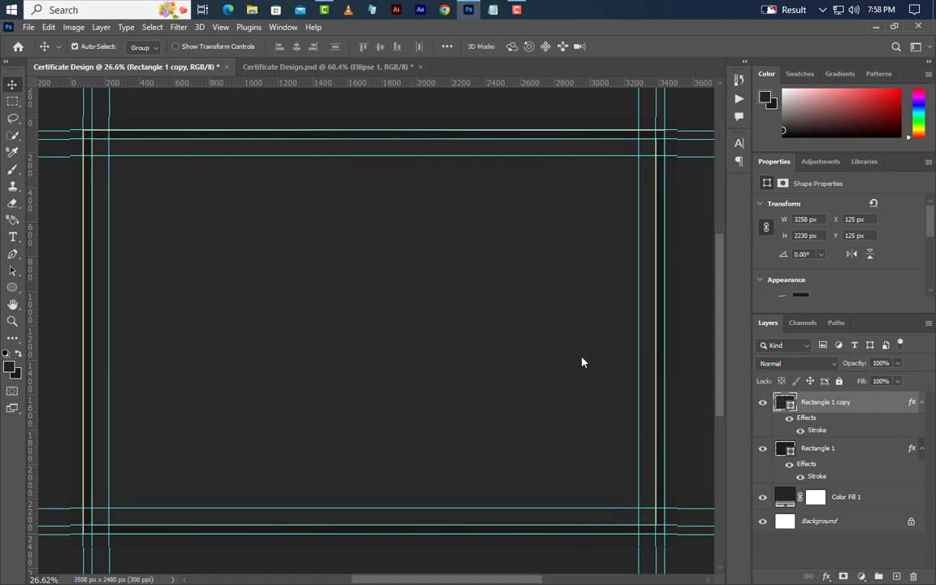
Rasterize the original Rectangle 1 layer while keeping its stroke effect.
click(821, 451)
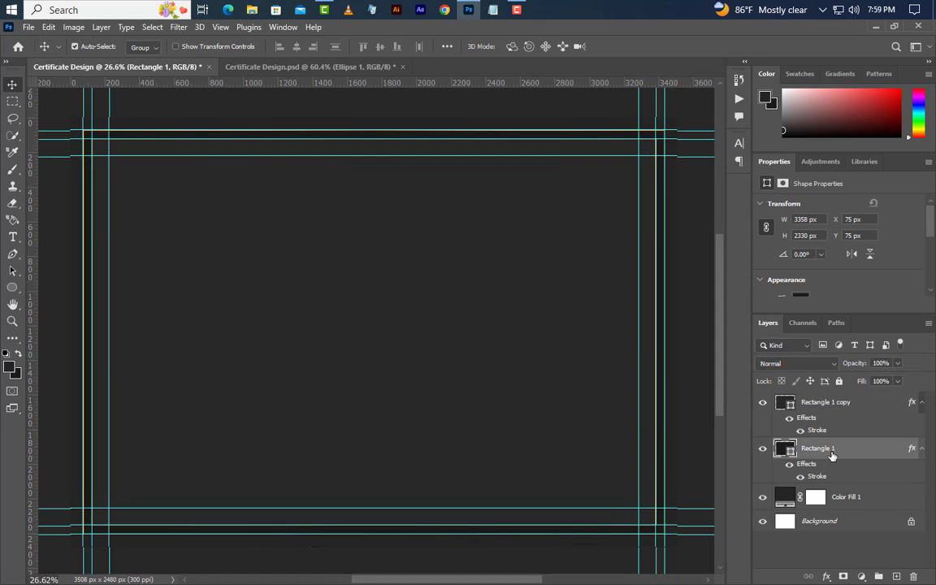
right_click(822, 451)
click(768, 275)
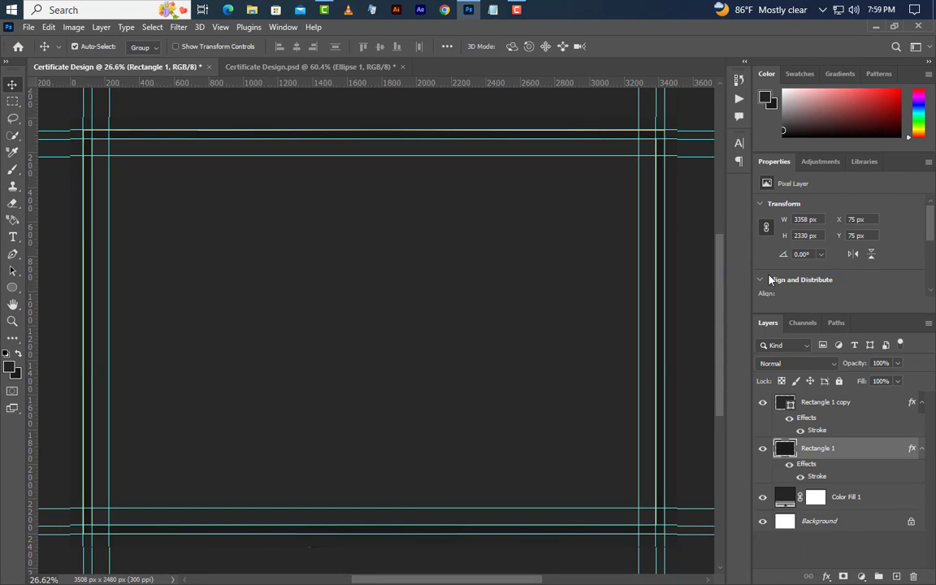
Draw a circle near the certificate's upper-left corner with the Ellipse tool and set its size to 250 × 250 px.
drag(12, 286, 58, 275)
drag(121, 156, 234, 267)
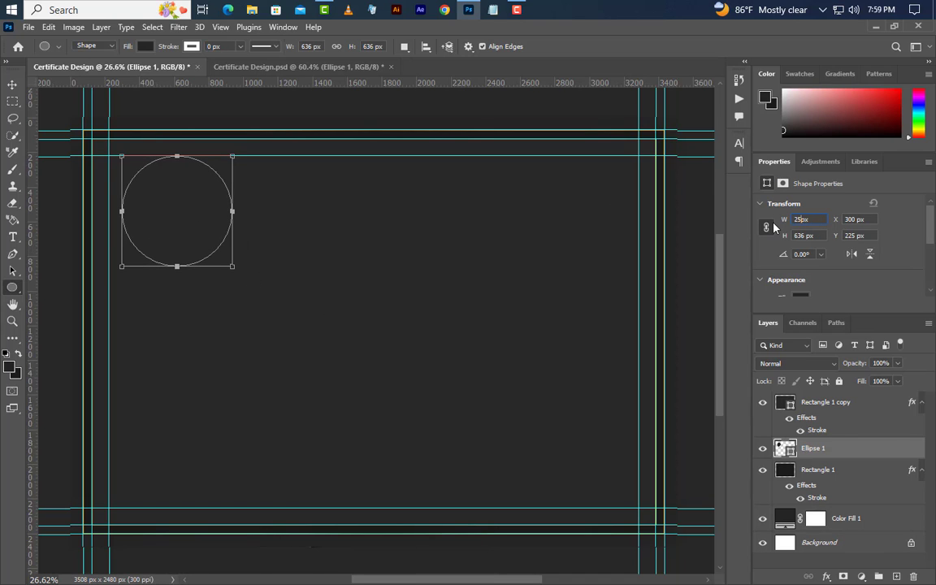
key(Return)
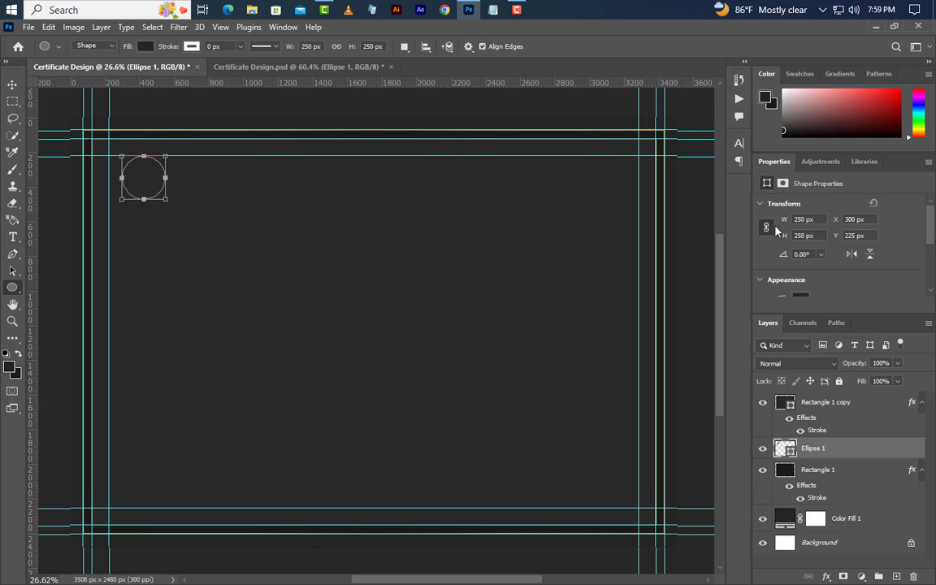
Change the circle's fill color to white, ffffff.
double_click(792, 452)
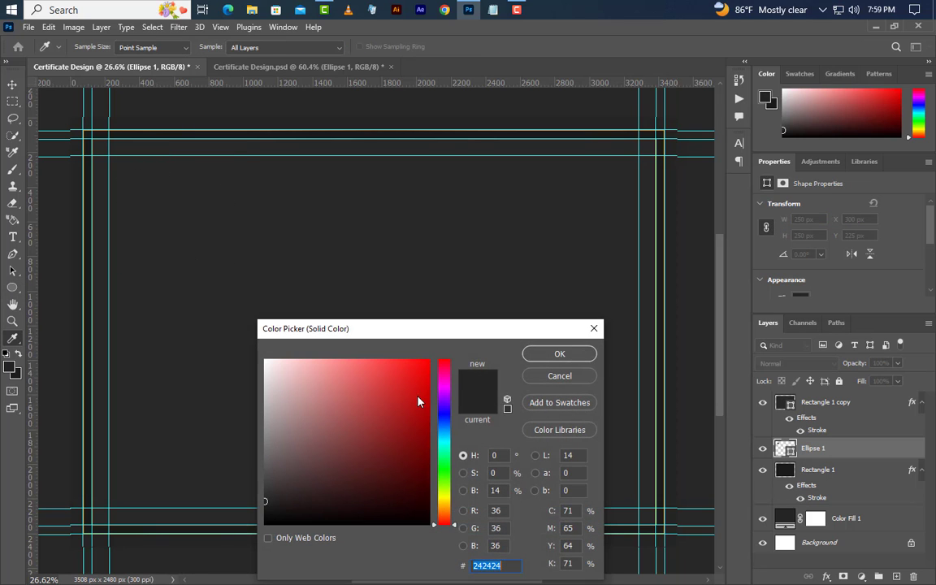
text(ffffff)
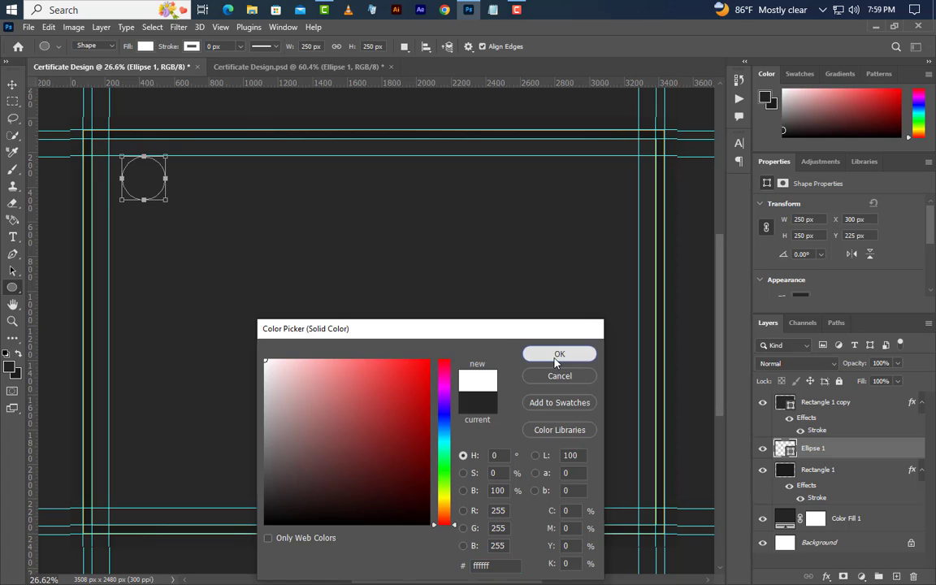
click(558, 357)
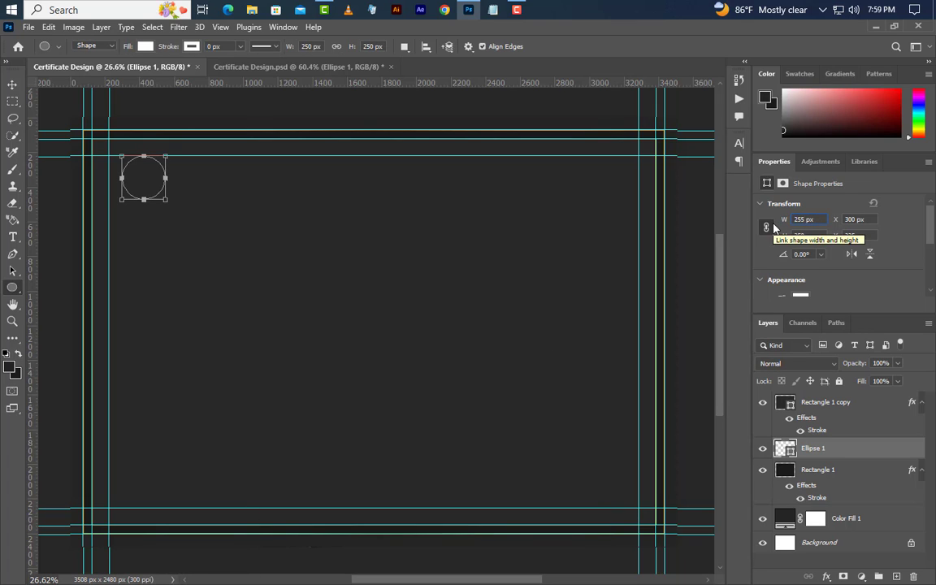
Resize the circle to 255 × 255 px and move its layer above Rectangle 1 copy.
key(Return)
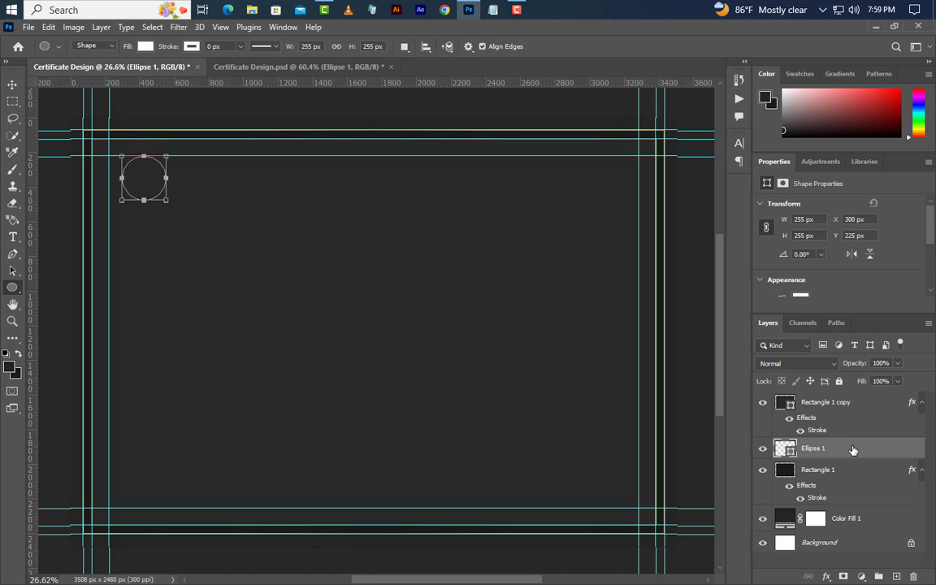
drag(853, 451, 850, 396)
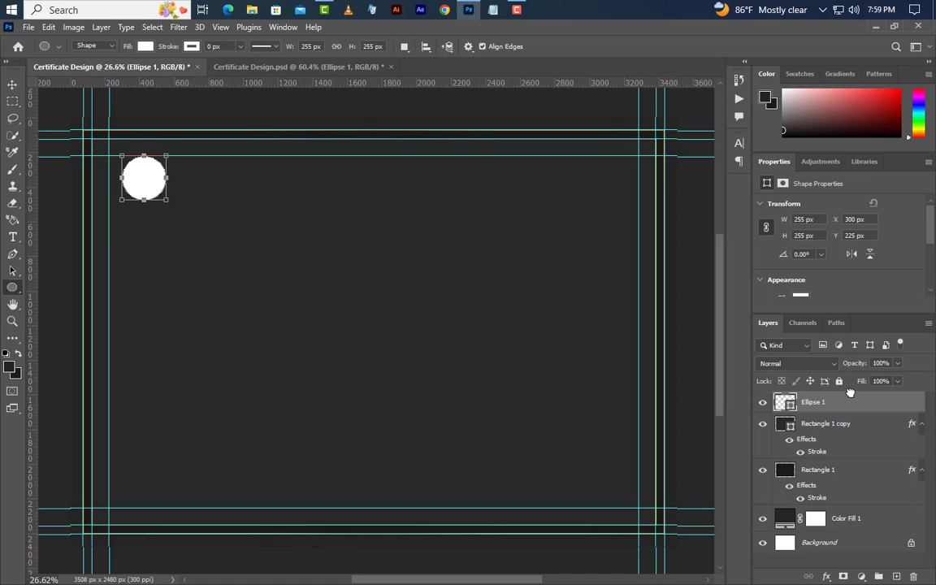
Move the white circle so its center sits on the outer border's upper-left corner, at X 75 px and Y 75 px.
scroll(82, 122, up, 2)
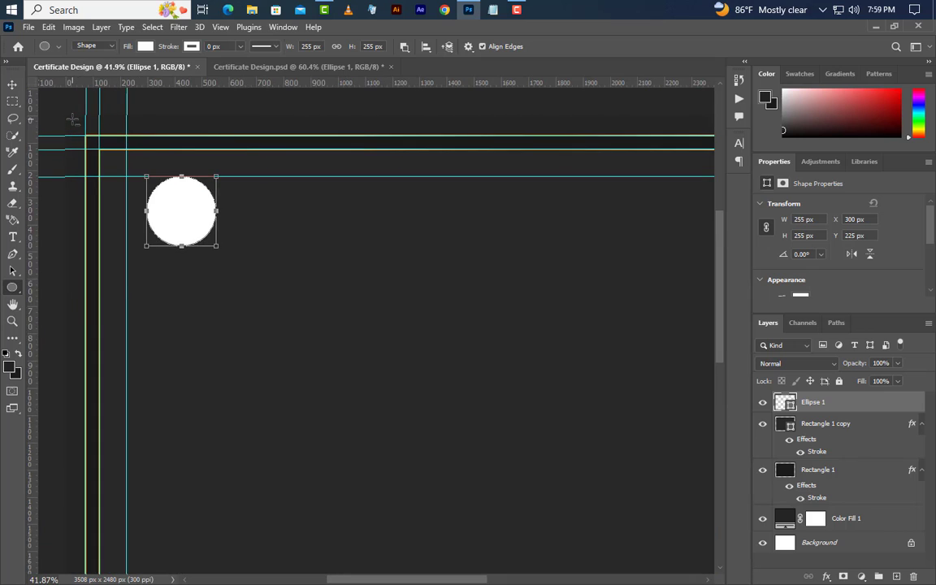
scroll(75, 120, up, 1)
scroll(73, 120, up, 3)
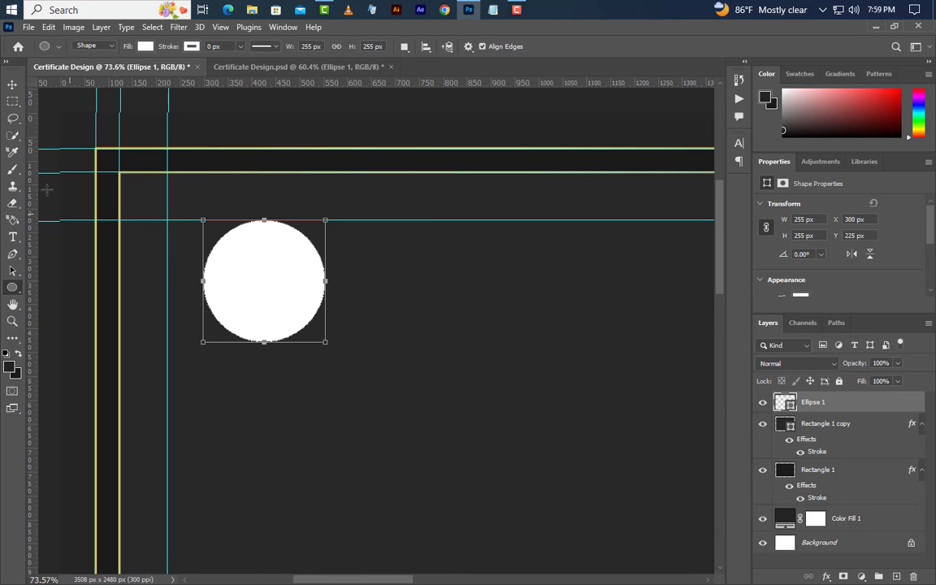
click(12, 84)
drag(264, 253, 157, 192)
click(48, 27)
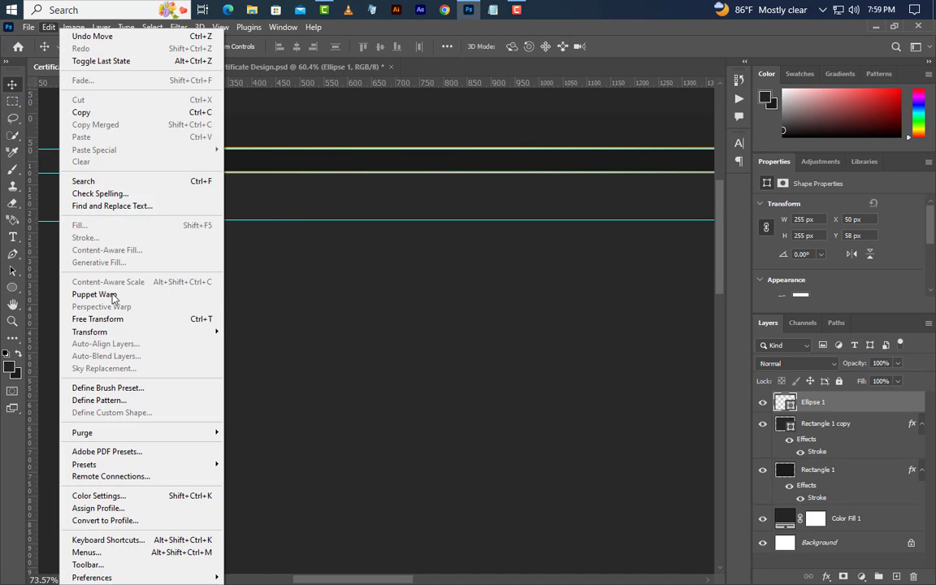
click(90, 318)
drag(153, 230, 98, 192)
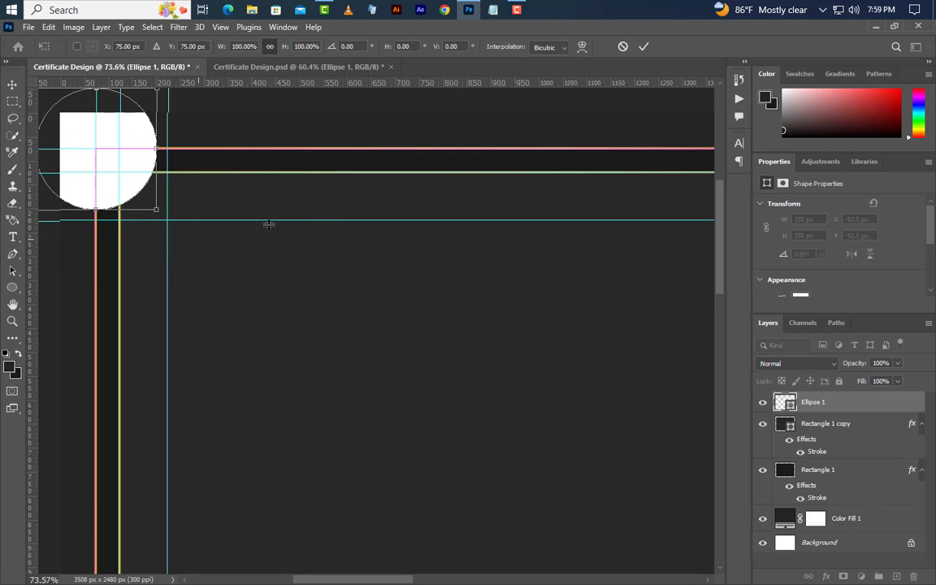
click(644, 46)
Duplicate the Ellipse 1 layer as Ellipse 1 copy.
scroll(165, 288, down, 1)
scroll(166, 287, down, 3)
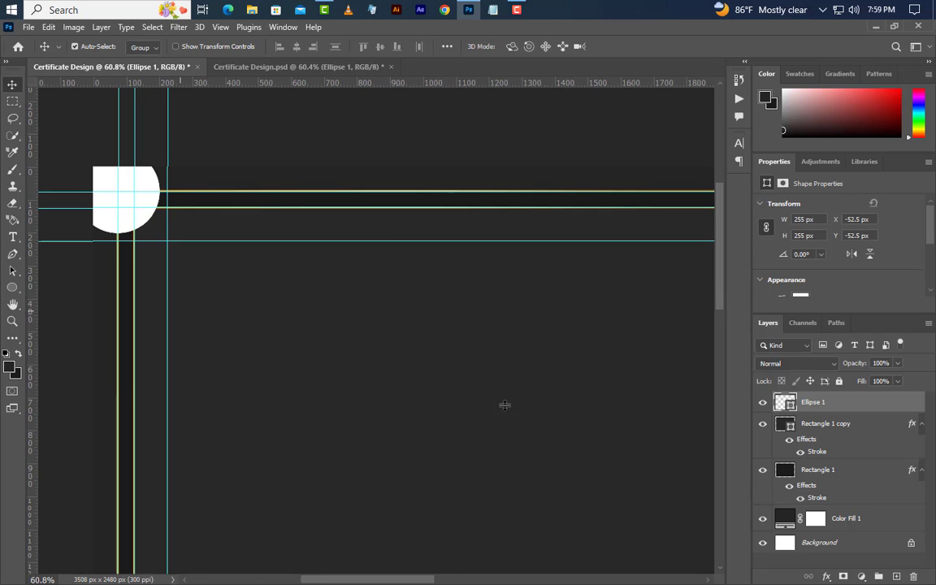
right_click(881, 408)
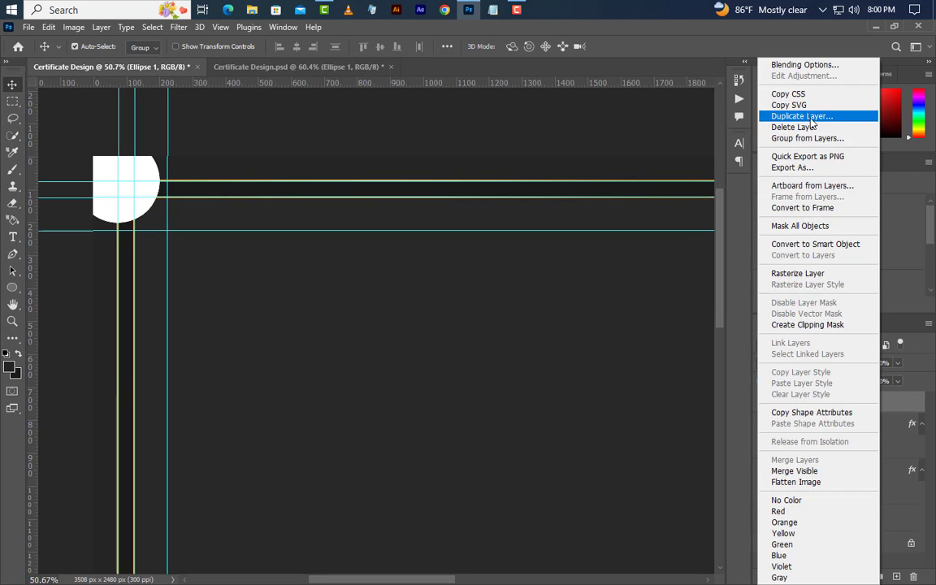
click(738, 112)
click(590, 178)
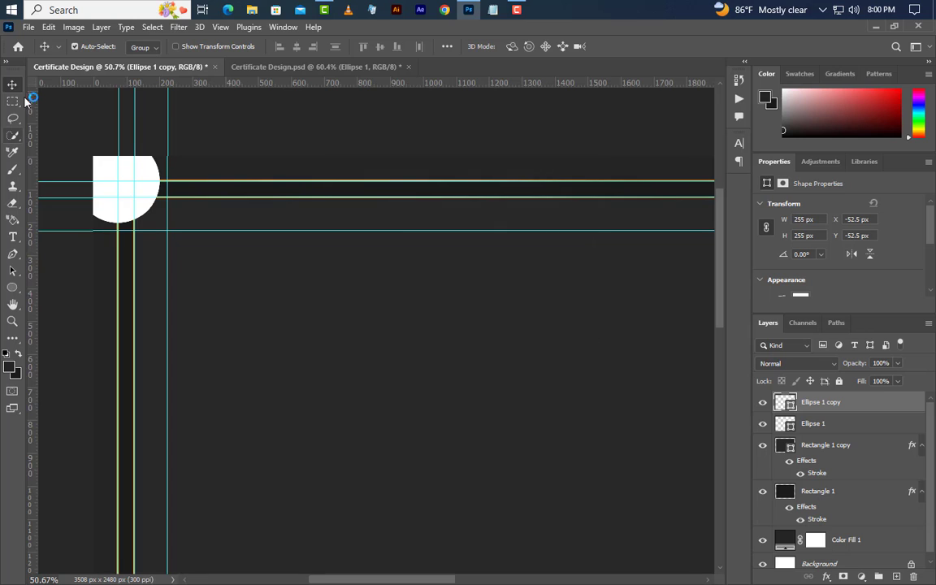
Move the Ellipse 1 copy circle so its center sits on the outer border's lower-right corner, at X 3433 px and Y 2405 px.
click(50, 27)
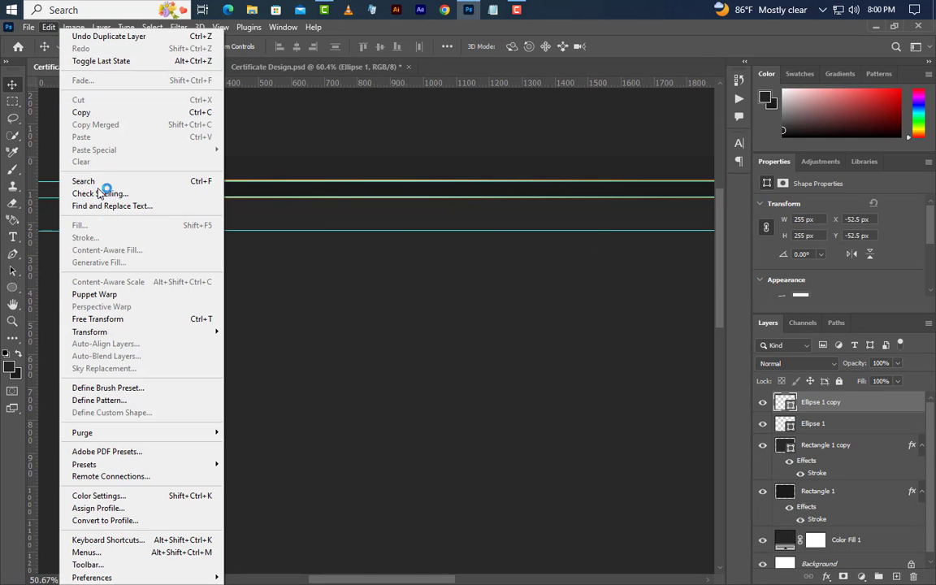
click(96, 318)
drag(130, 199, 606, 554)
scroll(608, 494, down, 3)
scroll(631, 472, up, 1)
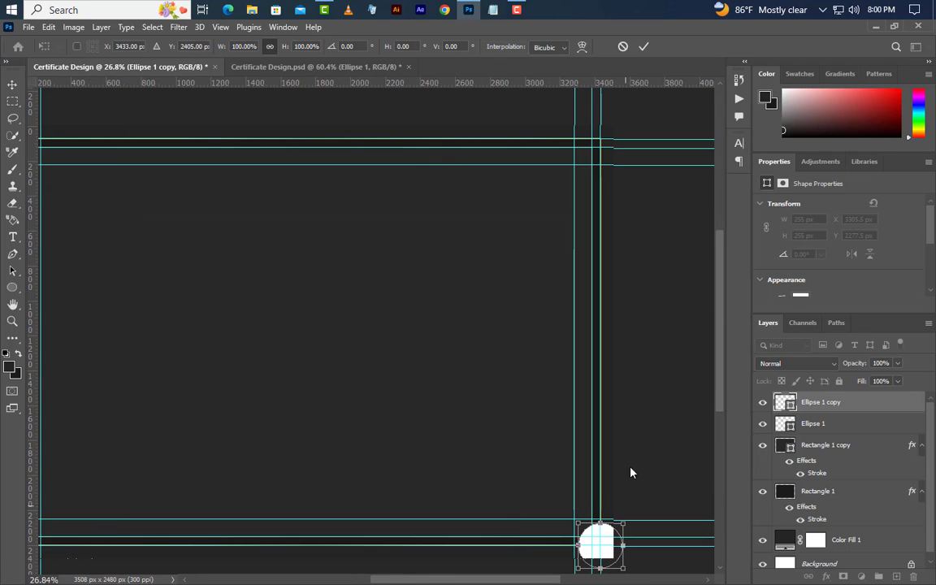
click(644, 46)
Convert the Ellipse 1 and Ellipse 1 copy layers together into one smart object.
shift+click(857, 421)
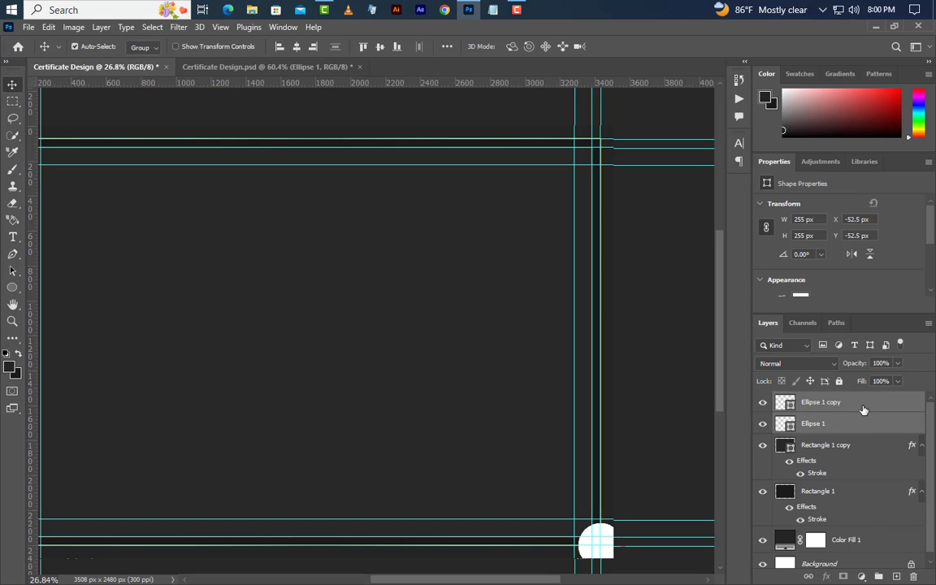
right_click(863, 410)
key(Escape)
Load the outline of the combined circles as a selection and delete their smart object layer.
key(ctrl)
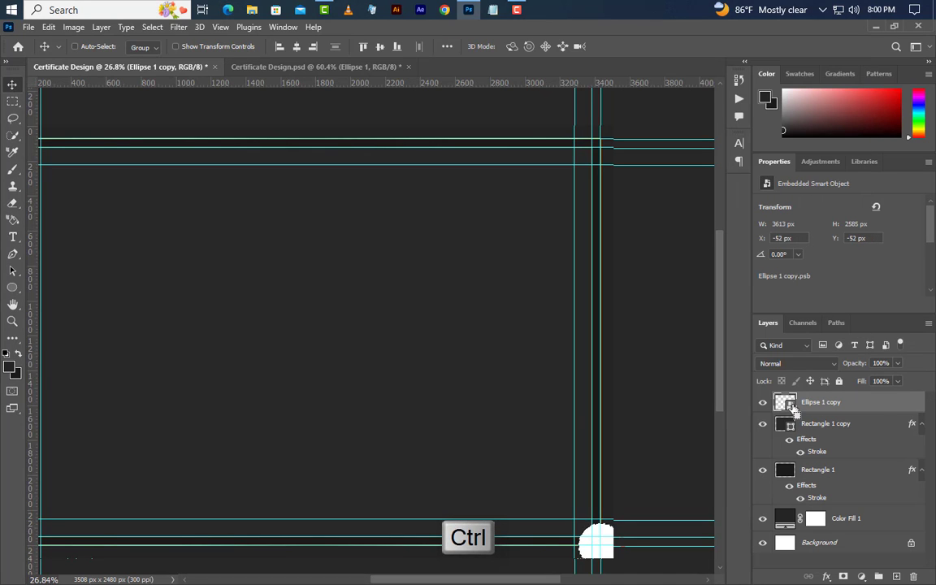
click(913, 576)
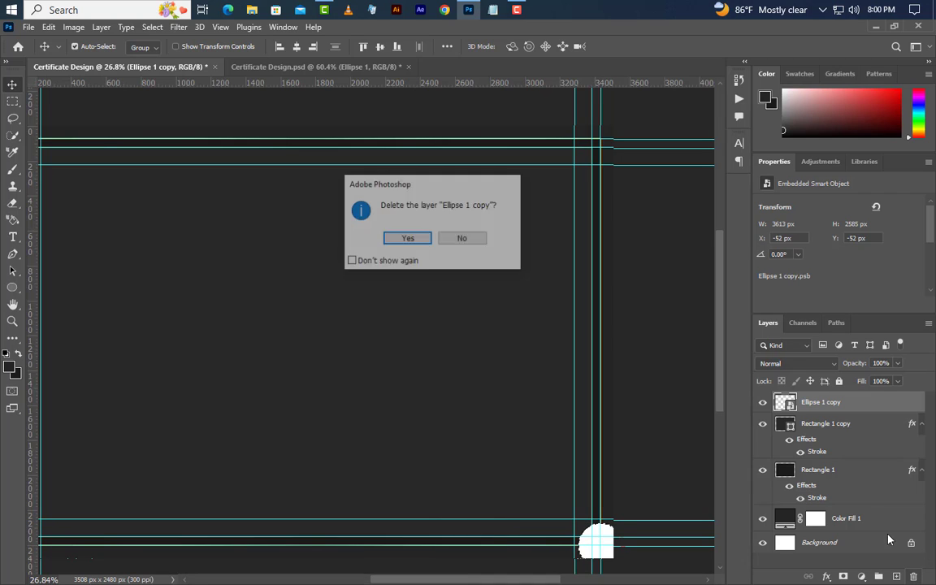
click(417, 239)
Delete the circular corner areas from the Rectangle 1 layer using the active selection, then deselect.
scroll(573, 362, up, 2)
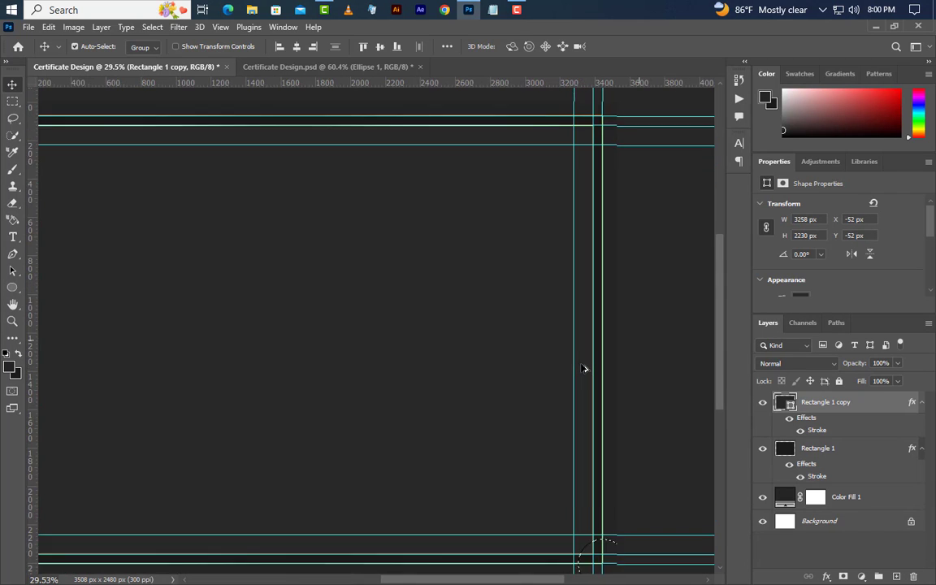
scroll(583, 369, down, 2)
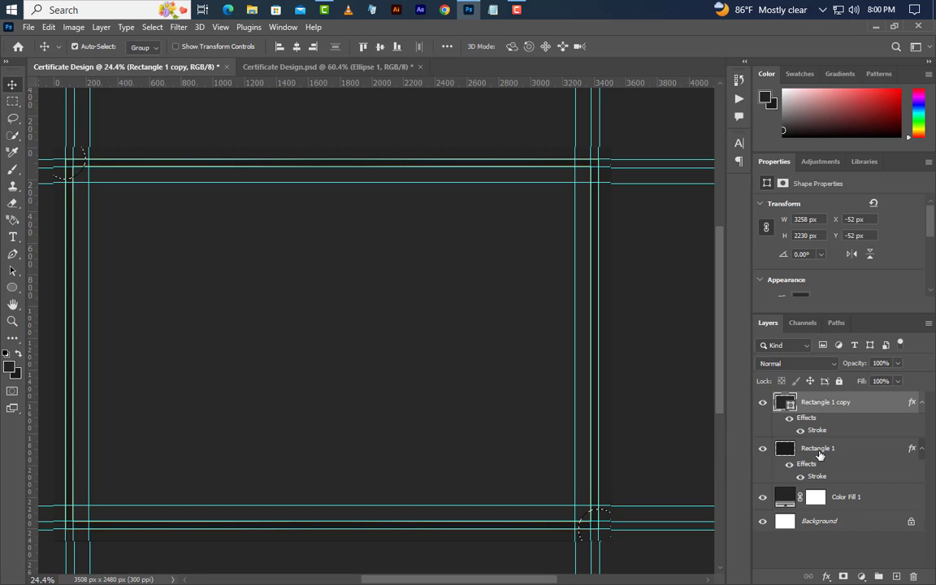
click(819, 455)
key(Delete)
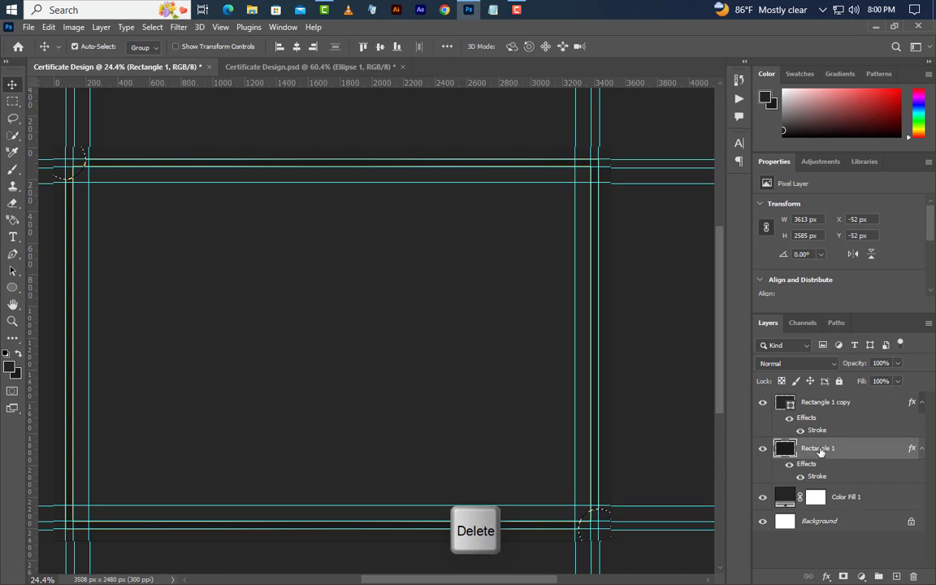
click(162, 28)
click(161, 54)
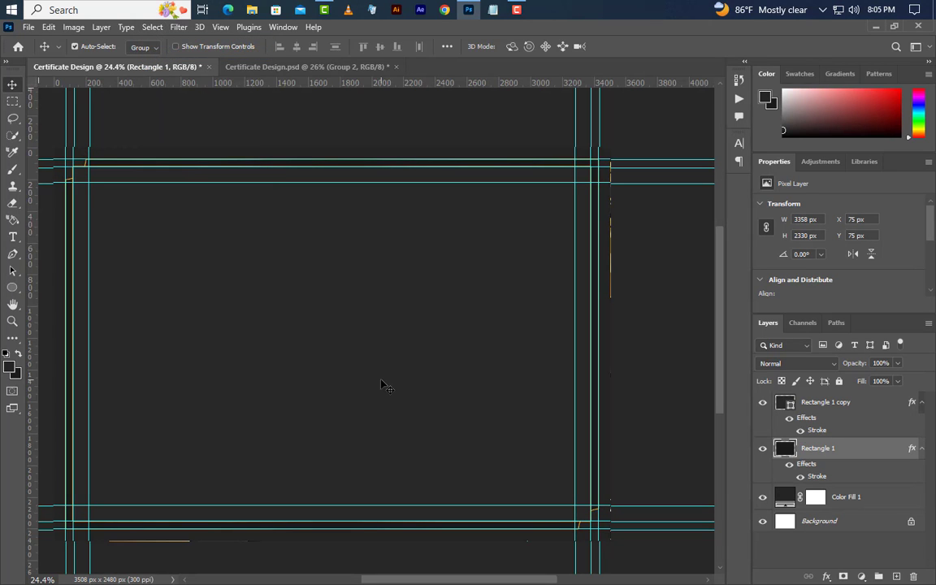
Add a vertical guide at 2475 px.
click(219, 26)
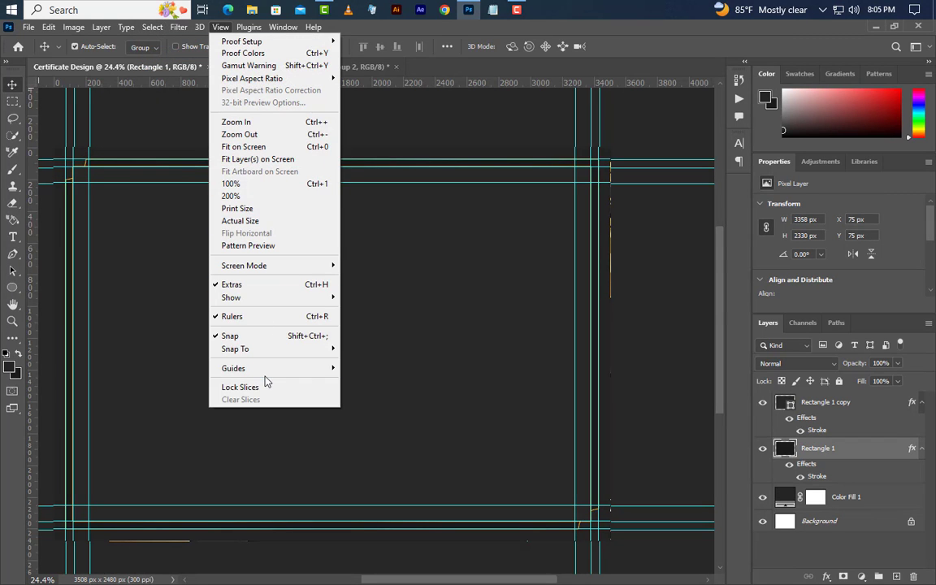
mouse_move(272, 374)
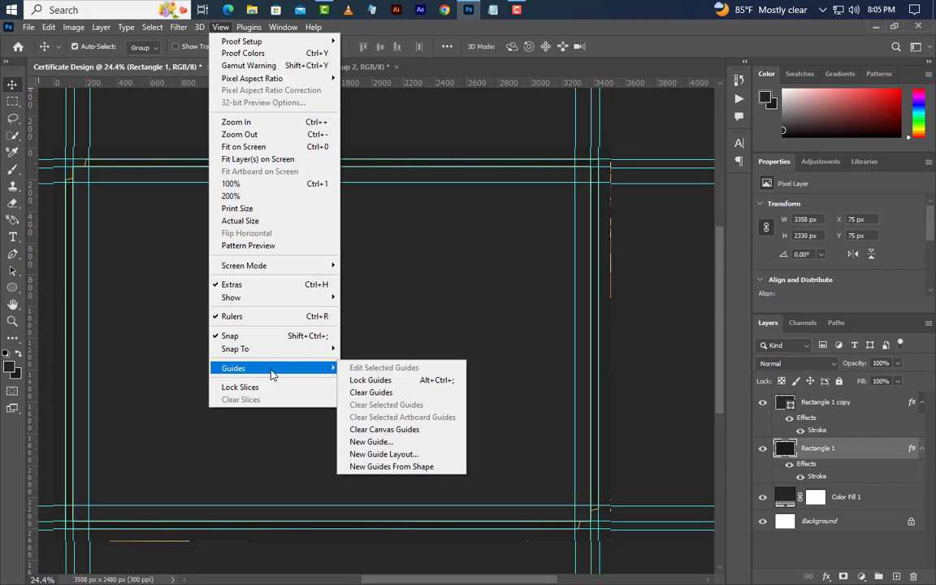
click(371, 442)
click(664, 237)
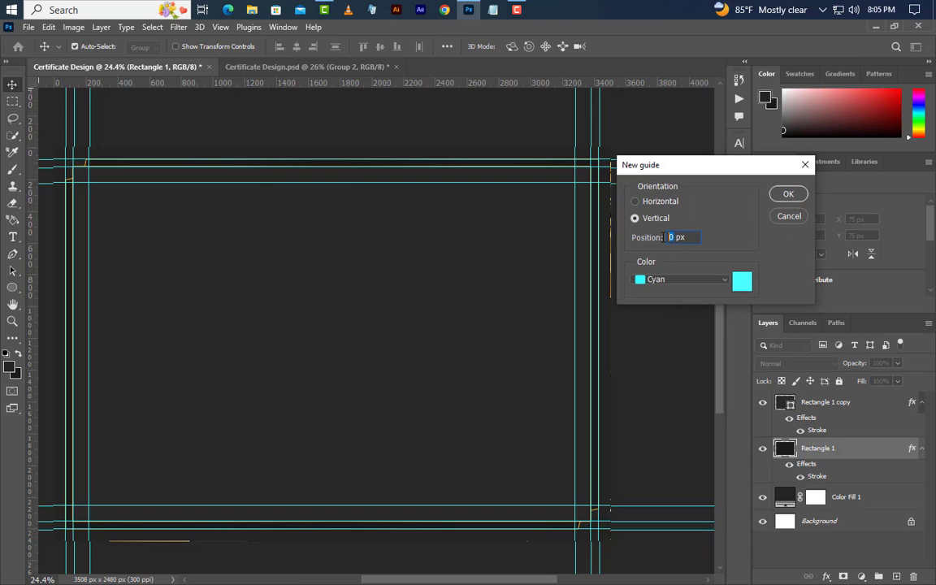
text(2475)
click(787, 198)
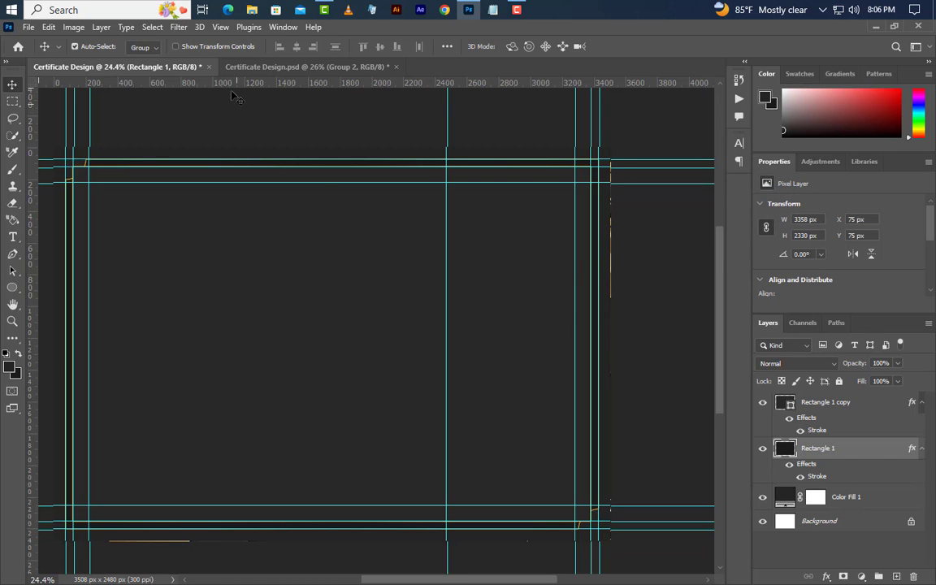
Add a horizontal guide at 1960 px.
click(219, 30)
mouse_move(310, 369)
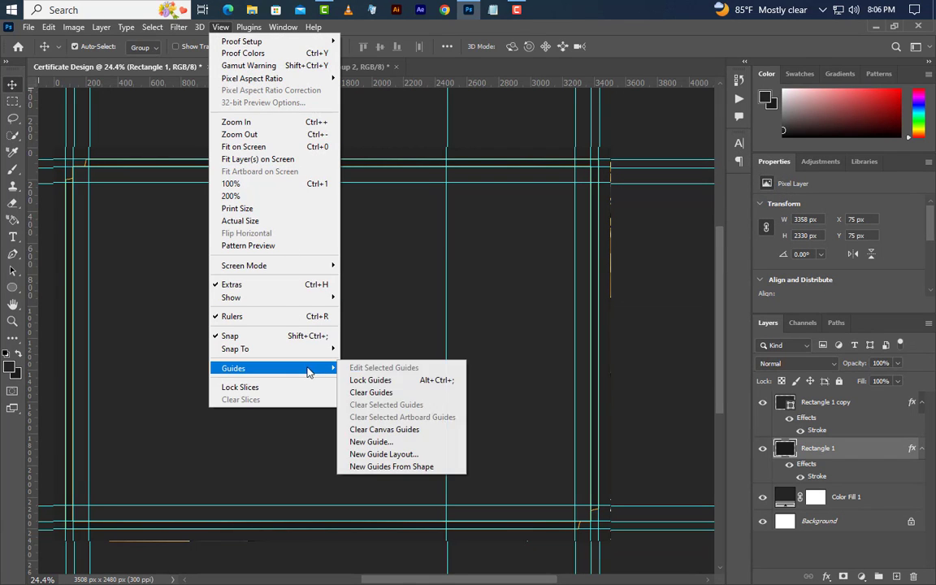
click(371, 441)
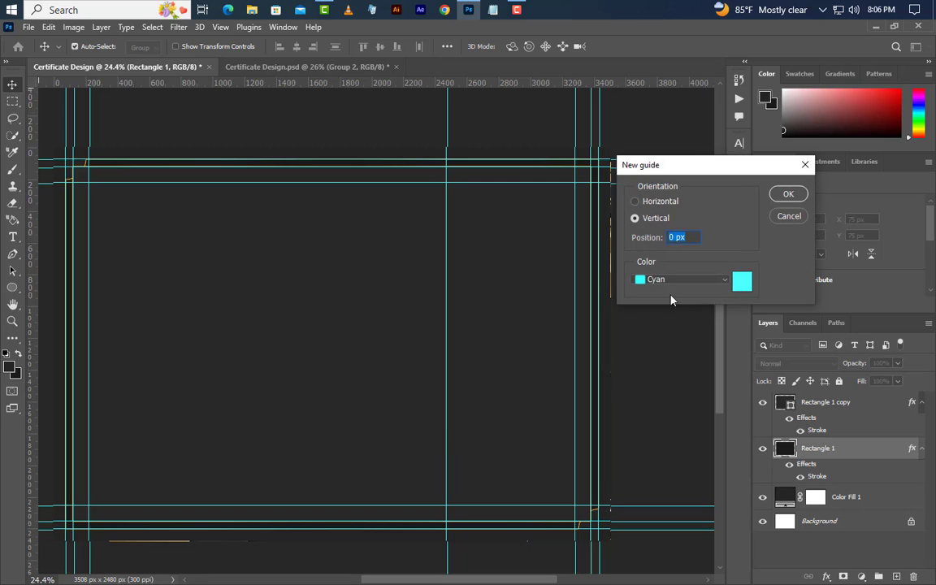
drag(674, 238, 661, 237)
text(1960)
click(636, 201)
click(788, 193)
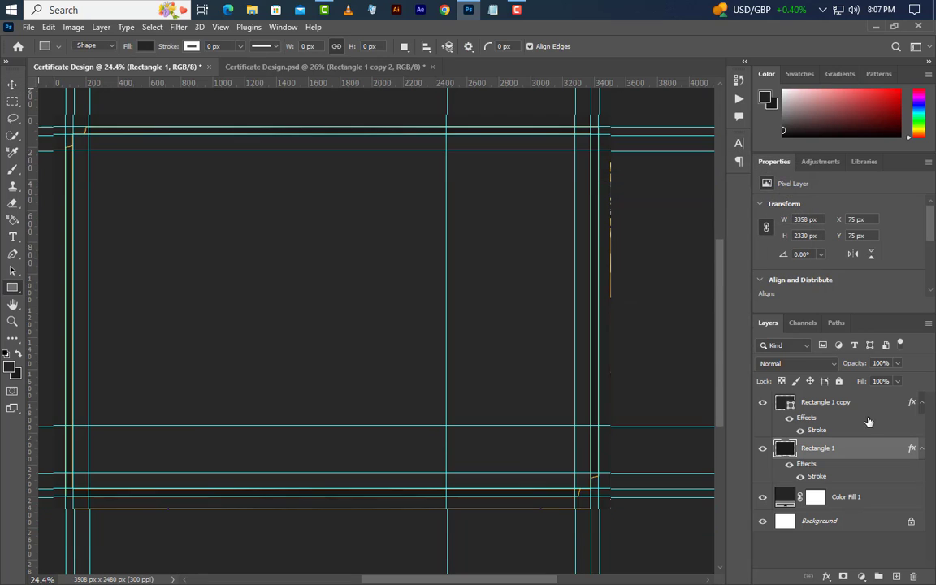
Draw a square shape on a new layer above Rectangle 1 copy and size it to 3000 × 3000 px.
click(869, 422)
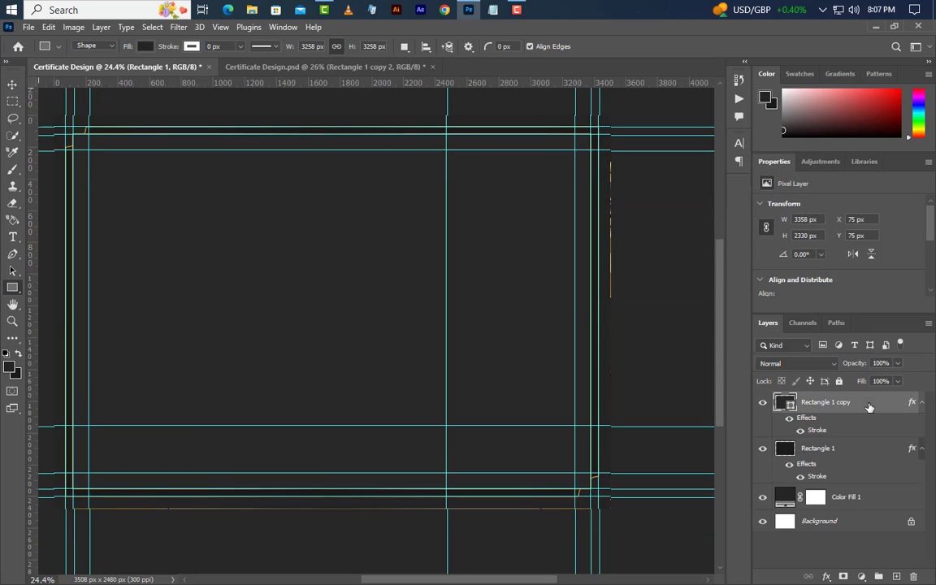
key(ctrl+shift+alt+n)
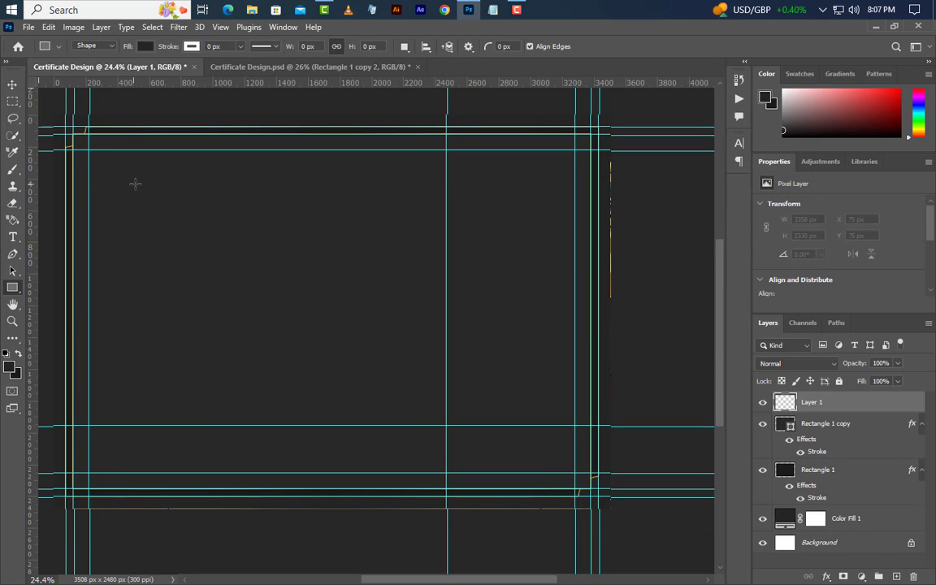
drag(136, 182, 502, 547)
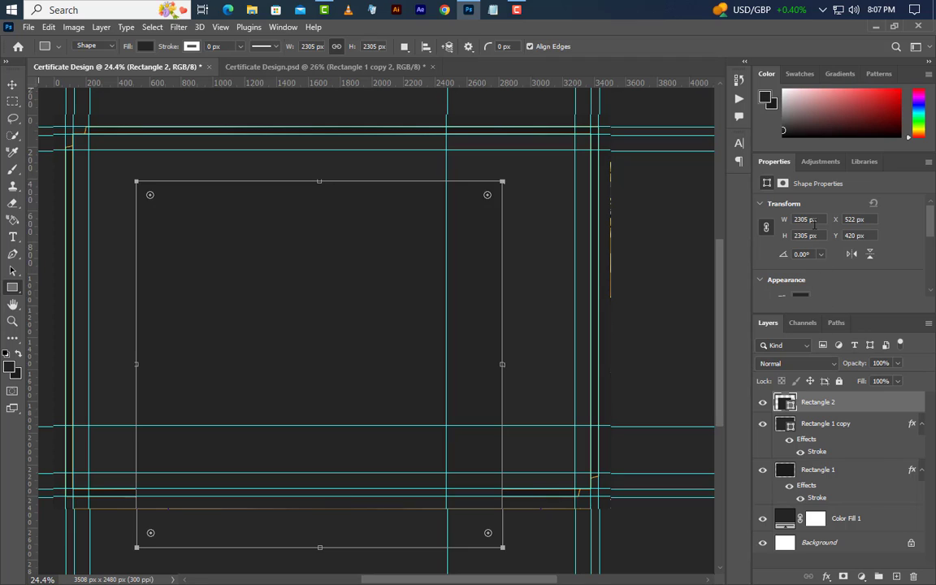
click(785, 219)
text(3000)
key(Return)
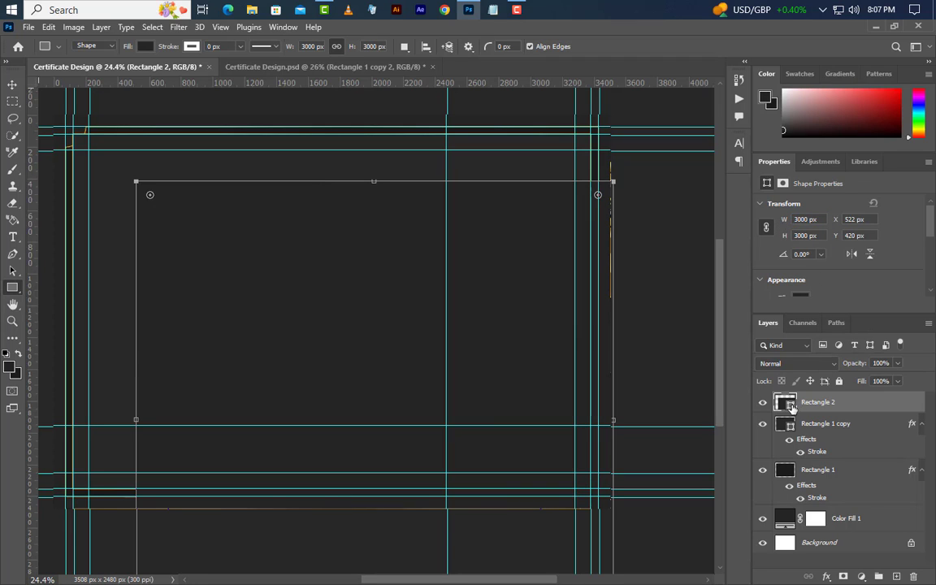
Change the fill color of the Rectangle 2 square to white, ffffff.
double_click(788, 403)
text(ffffff)
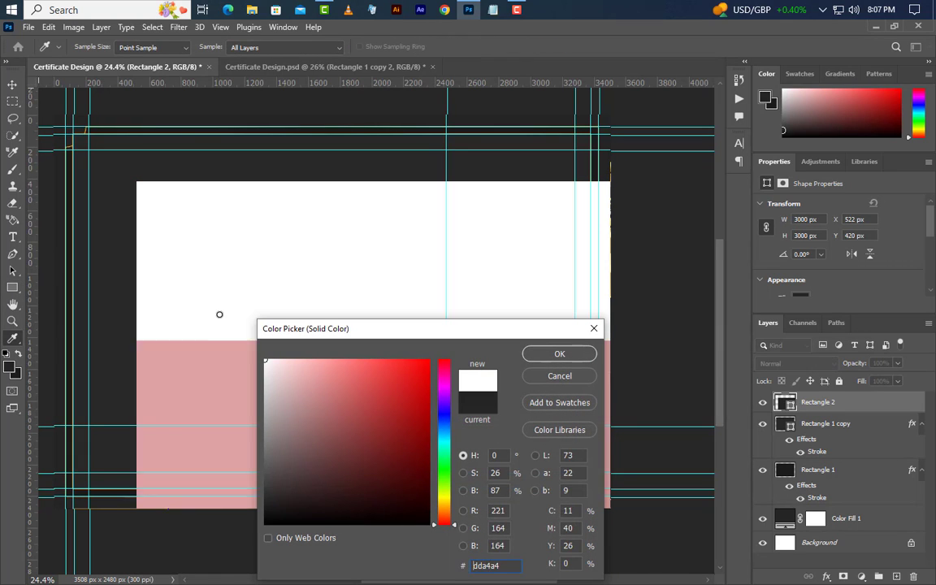
click(556, 354)
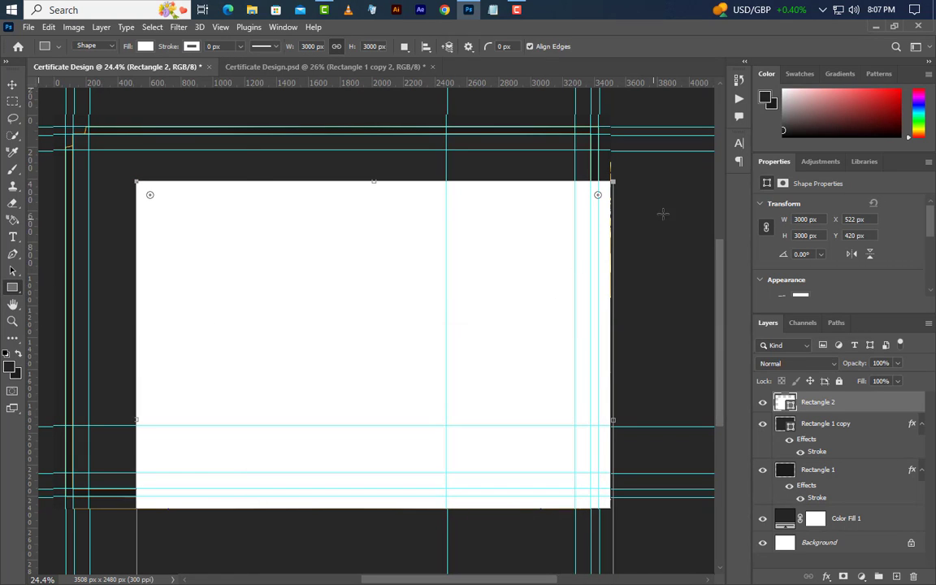
Round all four corners of the white square with a 450 px radius.
scroll(811, 239, down, 4)
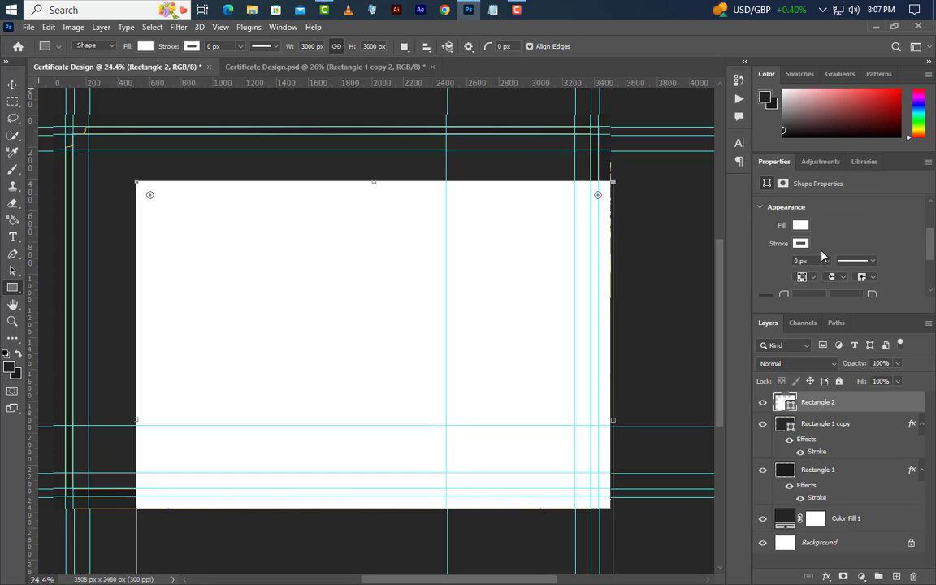
click(812, 275)
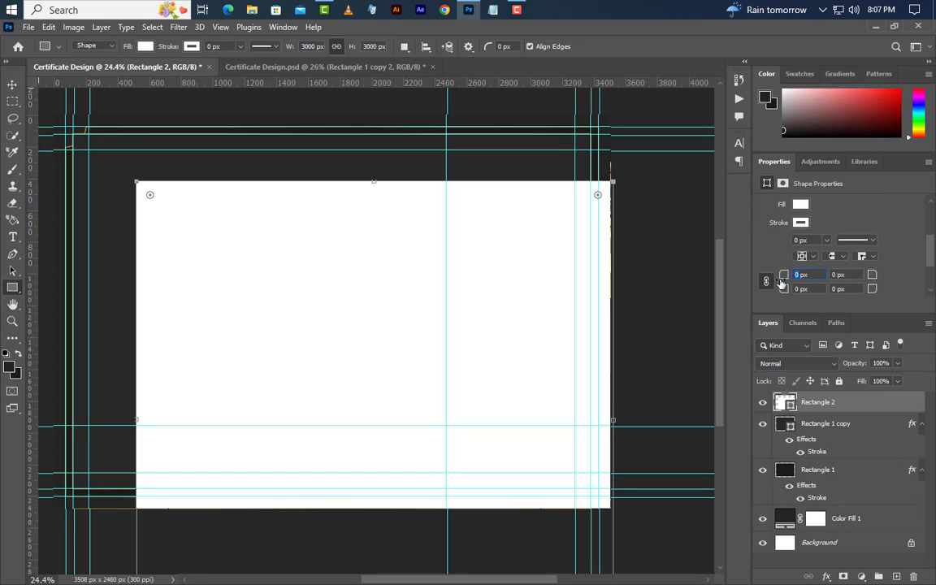
text(450 px)
key(Return)
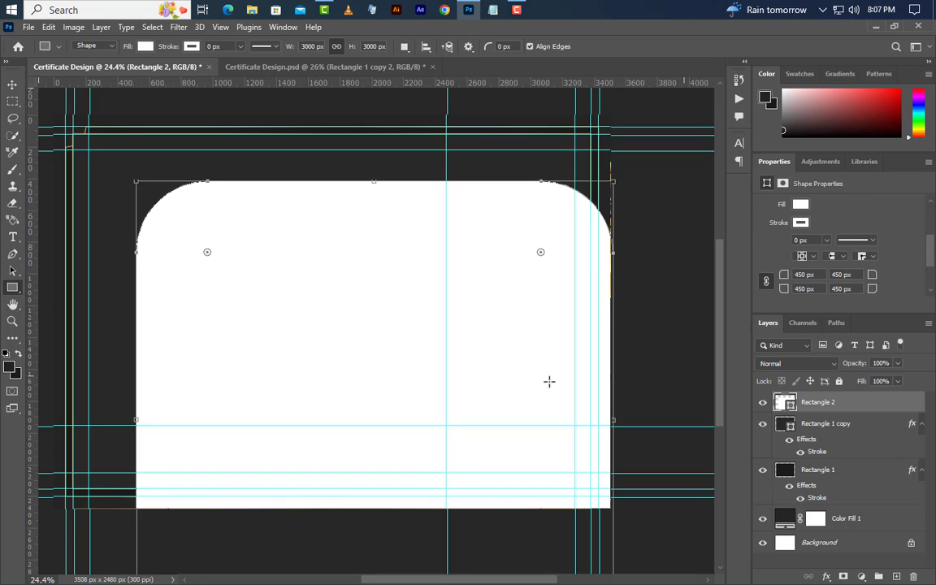
Rotate the rounded white square to -45°.
right_click(254, 273)
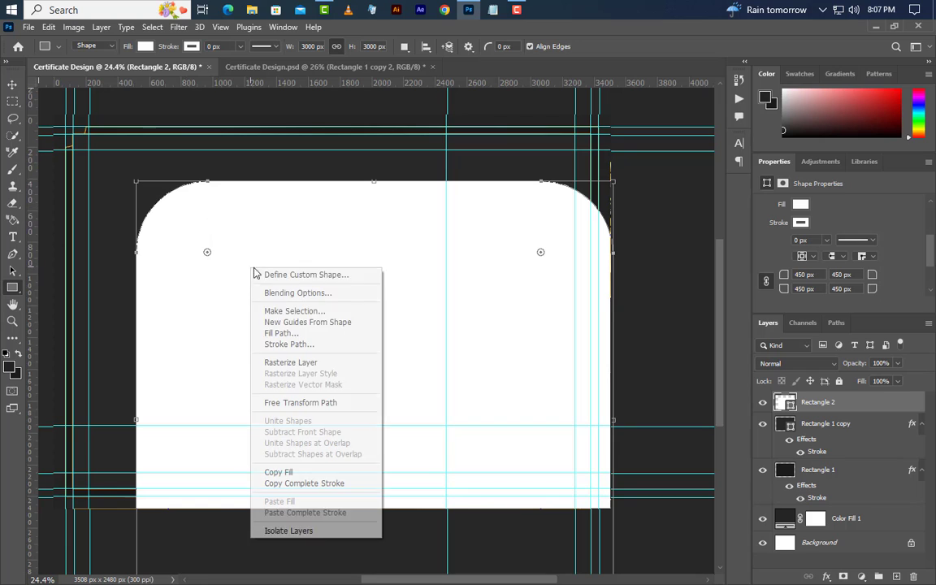
click(305, 402)
drag(120, 151, 69, 313)
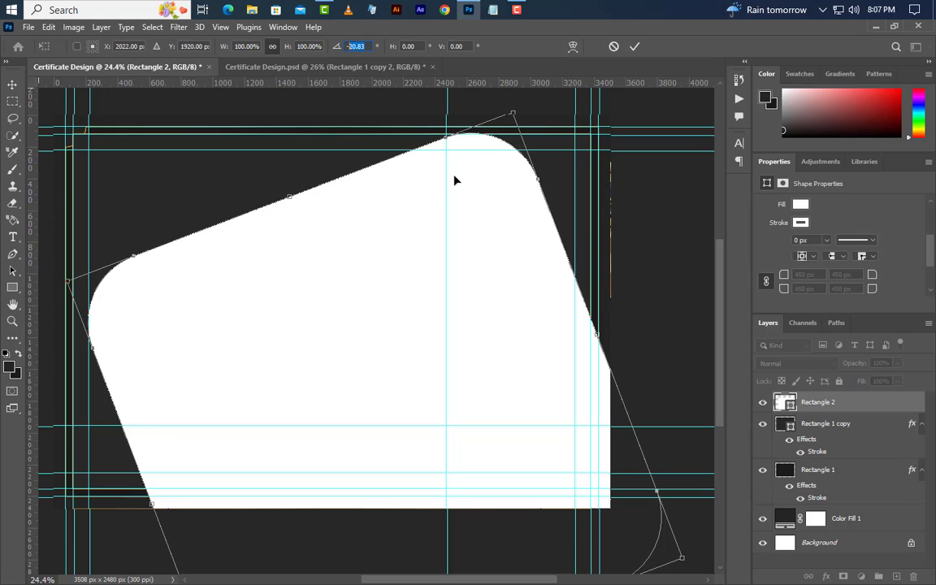
text(-45)
key(Return)
Move the rotated square into the certificate's upper-right corner, centered at about X 4134 px and Y 469 px, aligning its edges to the 2475 px and 1960 px guides.
drag(282, 347, 560, 118)
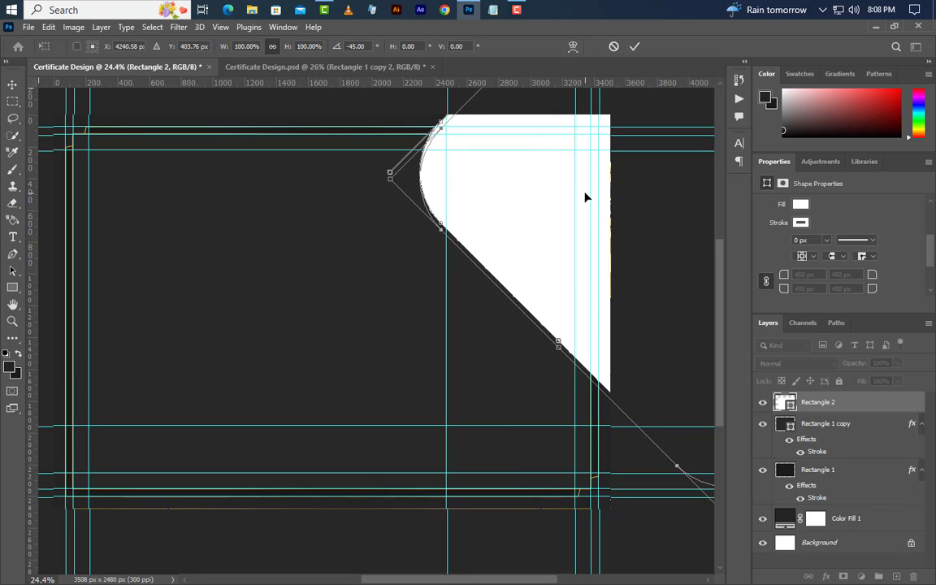
key(Down)
key(Down)
key(Down)
key(Down)
key(Down)
key(Down)
key(Down)
key(Down)
key(Down)
key(Down)
key(Down)
key(Down)
key(Down)
key(Down)
key(Down)
key(Down)
key(Down)
key(Down)
key(Down)
key(Down)
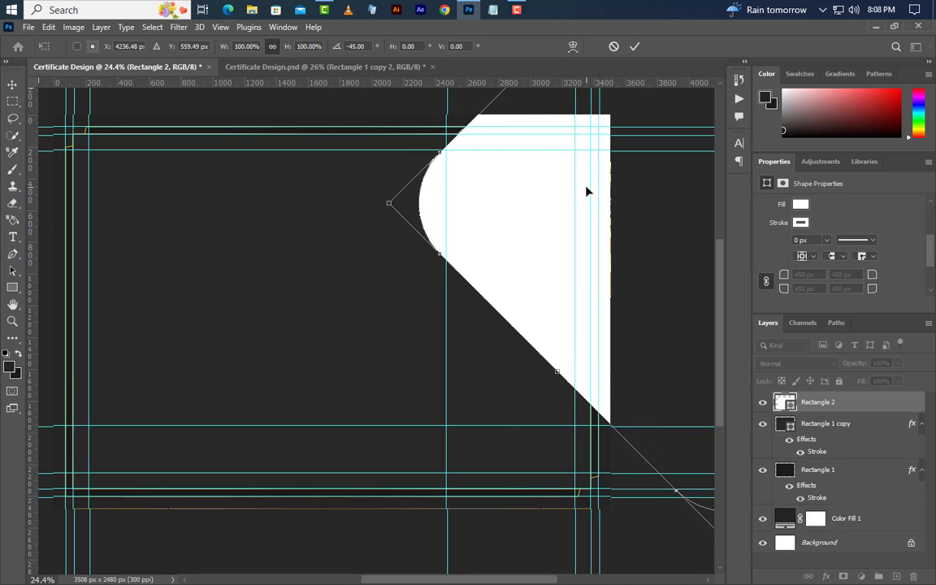
key(Left)
key(Left)
key(Left)
key(Left)
key(Left)
key(Left)
key(Left)
key(Left)
key(Left)
key(Left)
key(Left)
key(Left)
key(Left)
key(Left)
key(Left)
key(Left)
key(Left)
key(Left)
key(Left)
key(Left)
key(Up)
key(Up)
key(Up)
key(Up)
key(Up)
key(Up)
key(Up)
key(Up)
key(Up)
key(Up)
key(Up)
key(Up)
key(Up)
key(Up)
key(Up)
key(Up)
key(Up)
key(Up)
key(Up)
key(Up)
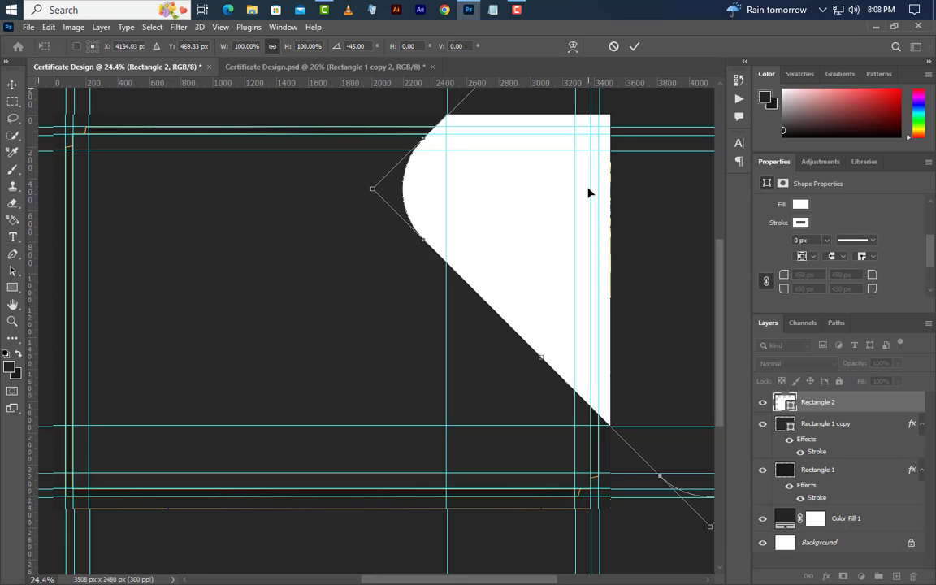
click(636, 47)
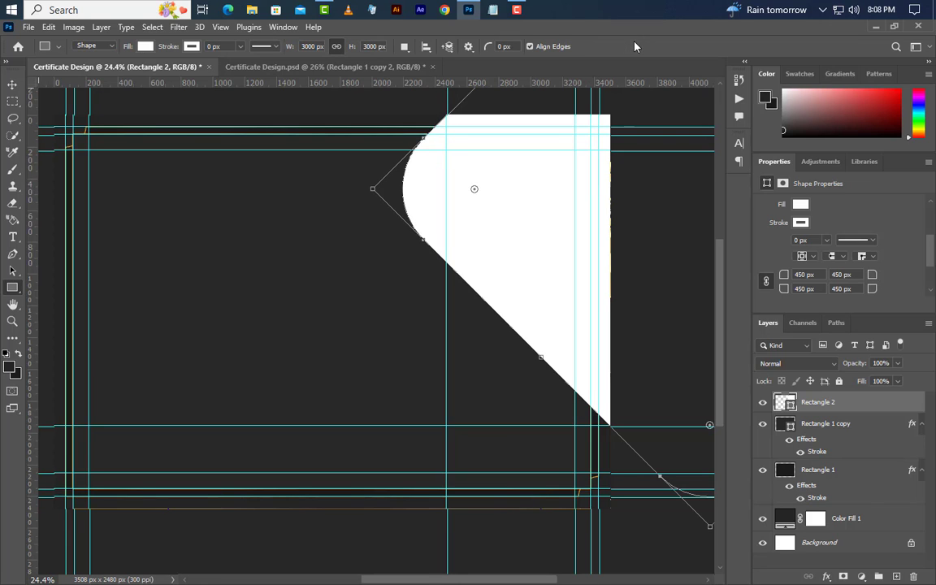
Duplicate the Rectangle 2 layer as Rectangle 2 copy.
right_click(868, 404)
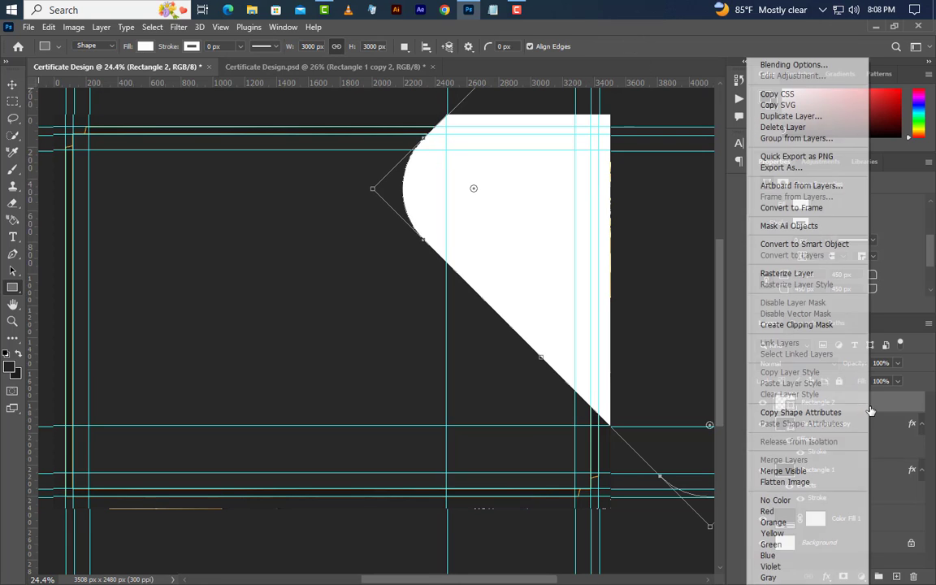
click(803, 118)
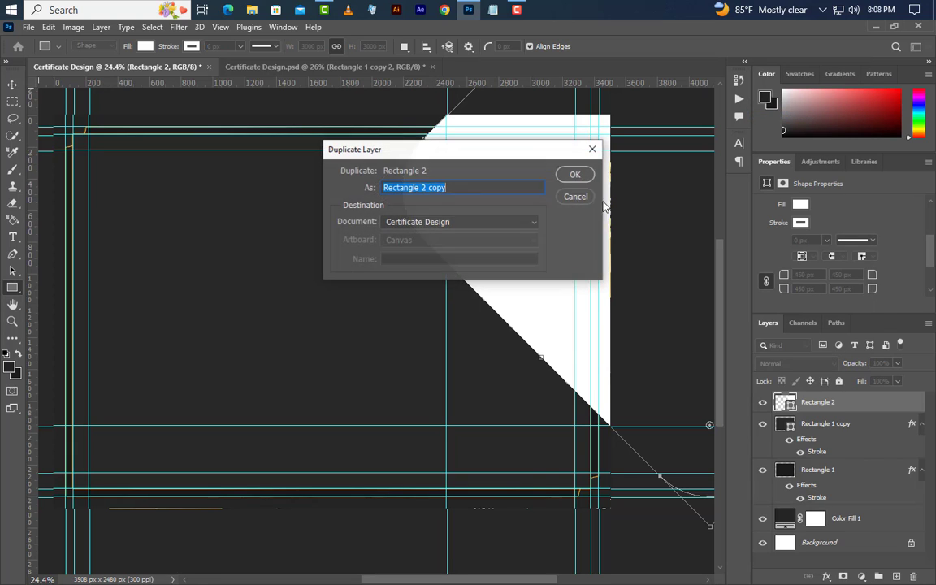
click(572, 174)
Fill Rectangle 2 copy with light grey #c2bfbf and shift it diagonally down and right along the white shape's lower edge.
double_click(785, 402)
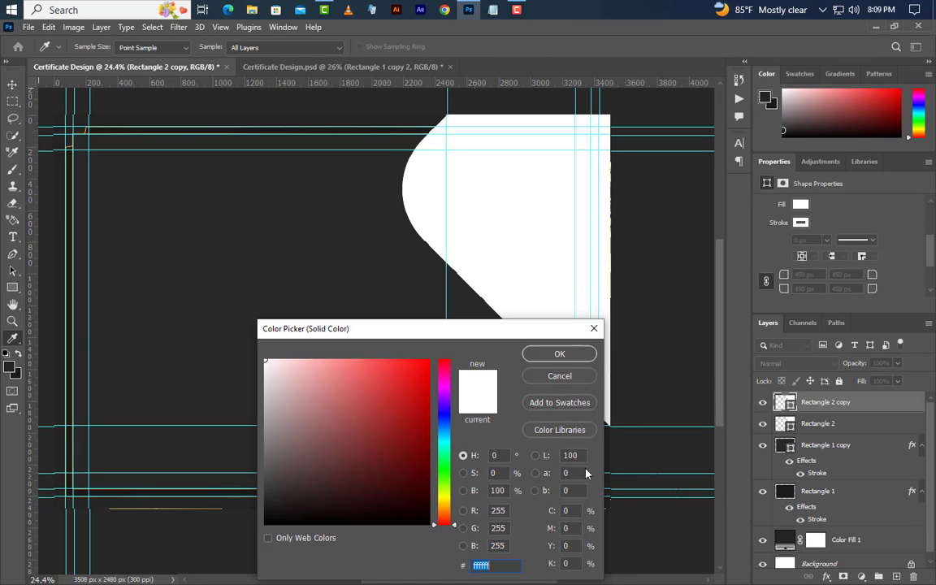
drag(324, 431, 267, 398)
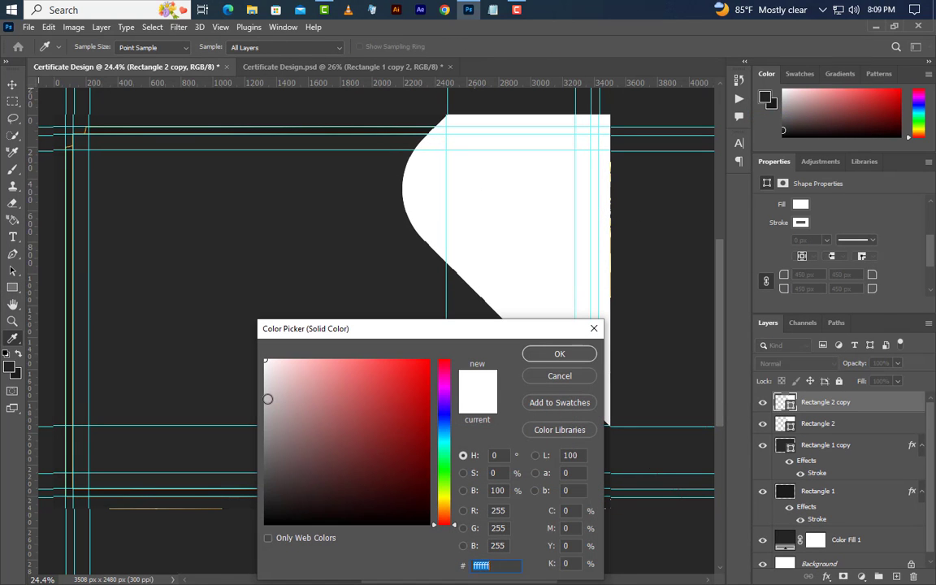
click(556, 354)
click(13, 84)
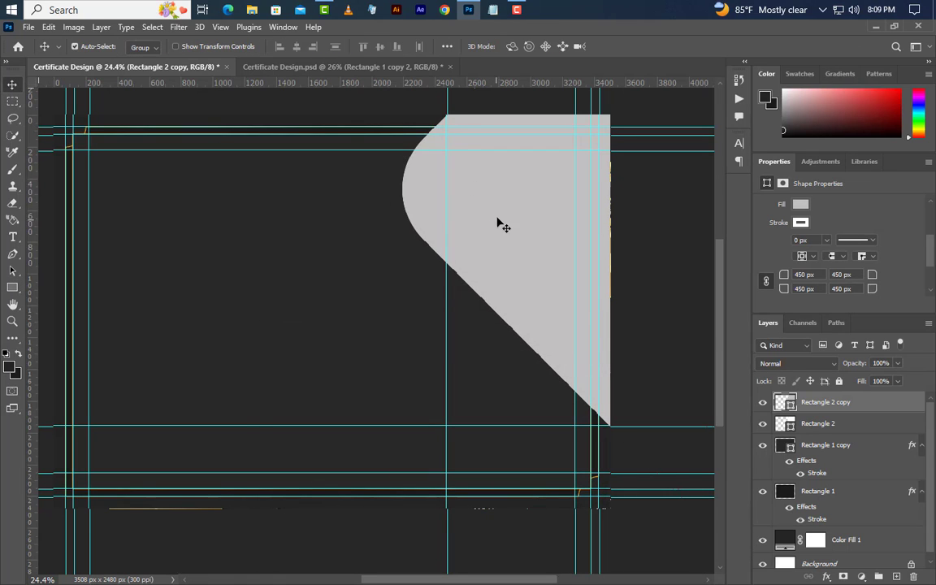
drag(488, 211, 536, 260)
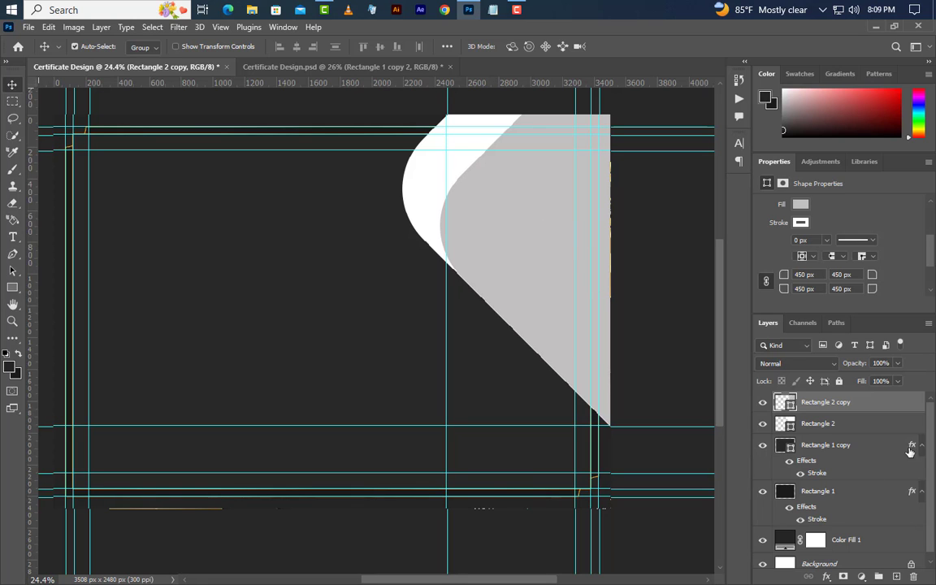
Duplicate the light grey shape's layer as Rectangle 2 copy 2.
right_click(884, 404)
click(809, 116)
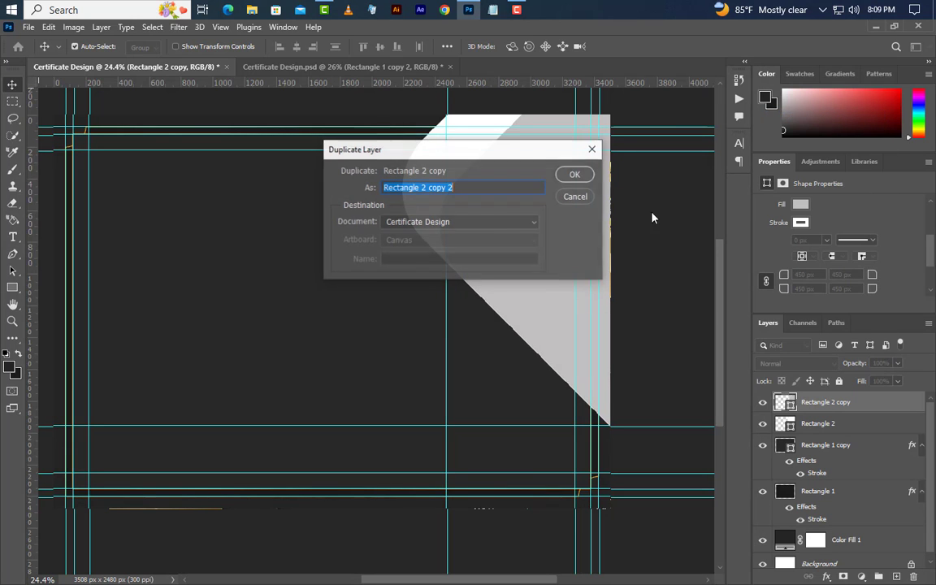
key(Return)
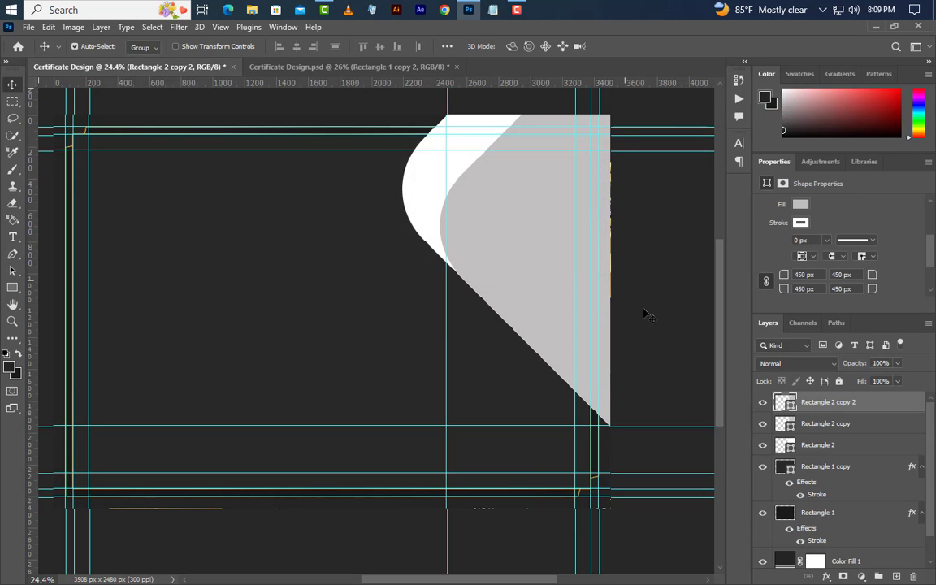
Fill Rectangle 2 copy 2 with medium grey, about #909090, and move it diagonally up and right within the light grey shape.
double_click(785, 402)
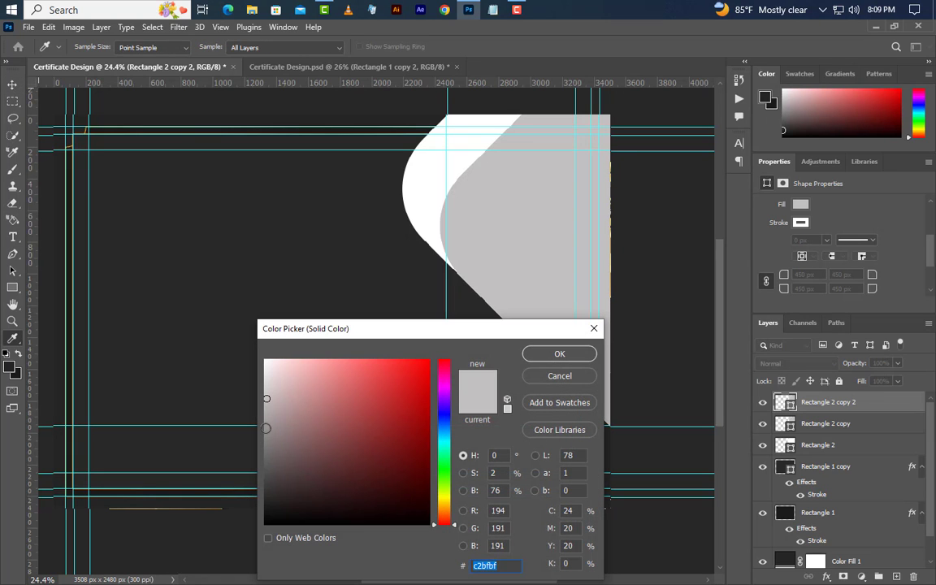
text(909090)
key(Return)
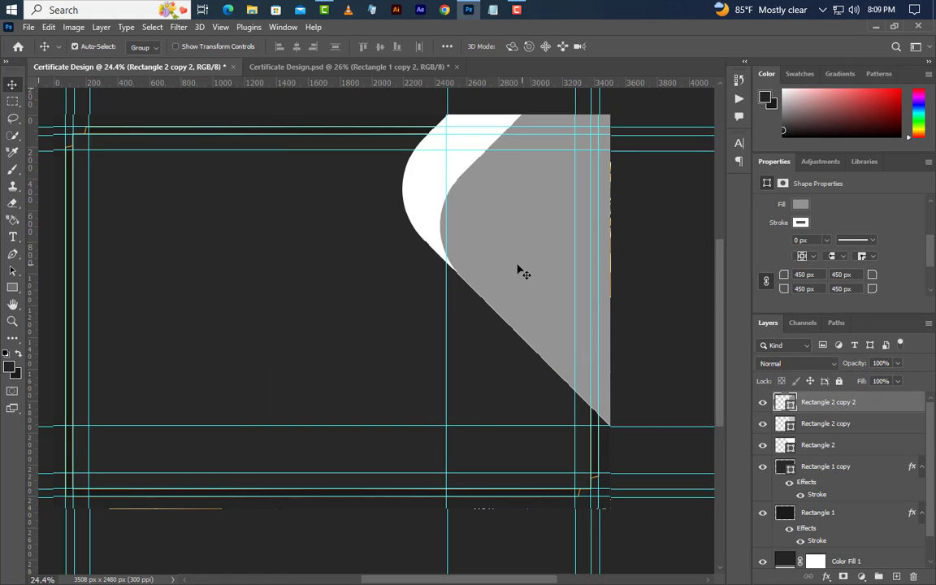
drag(518, 270, 557, 225)
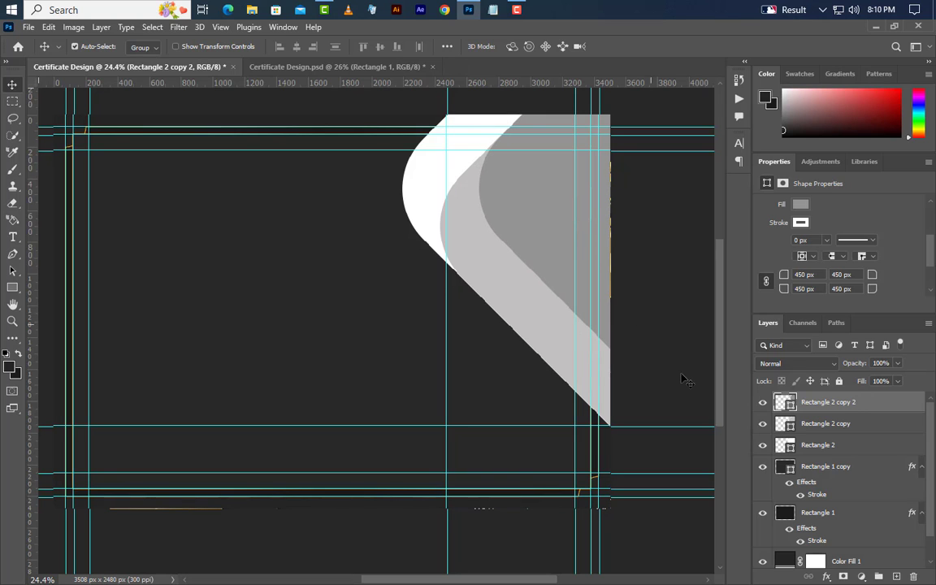
Add a Gradient Overlay effect to the white Rectangle 2 layer.
click(866, 447)
right_click(872, 449)
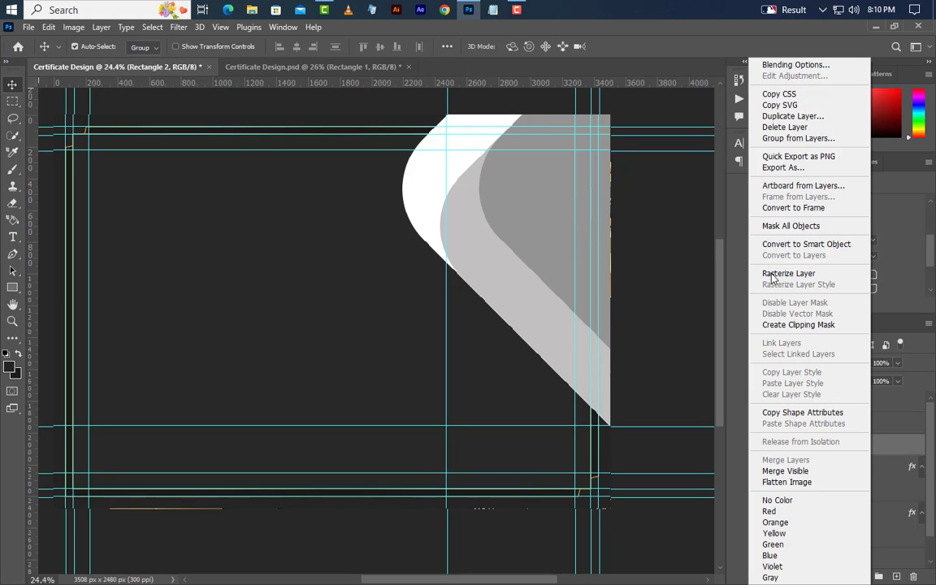
click(795, 67)
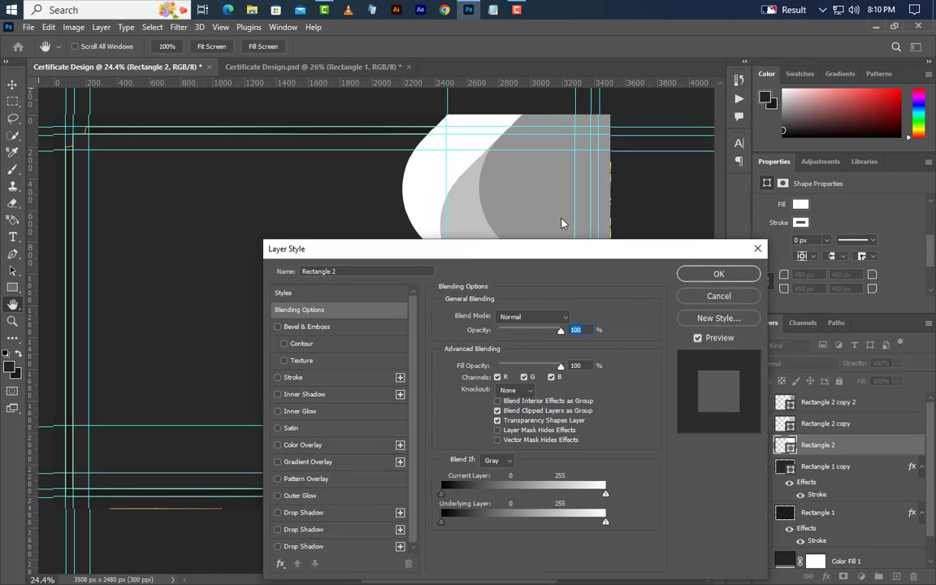
drag(475, 254, 799, 111)
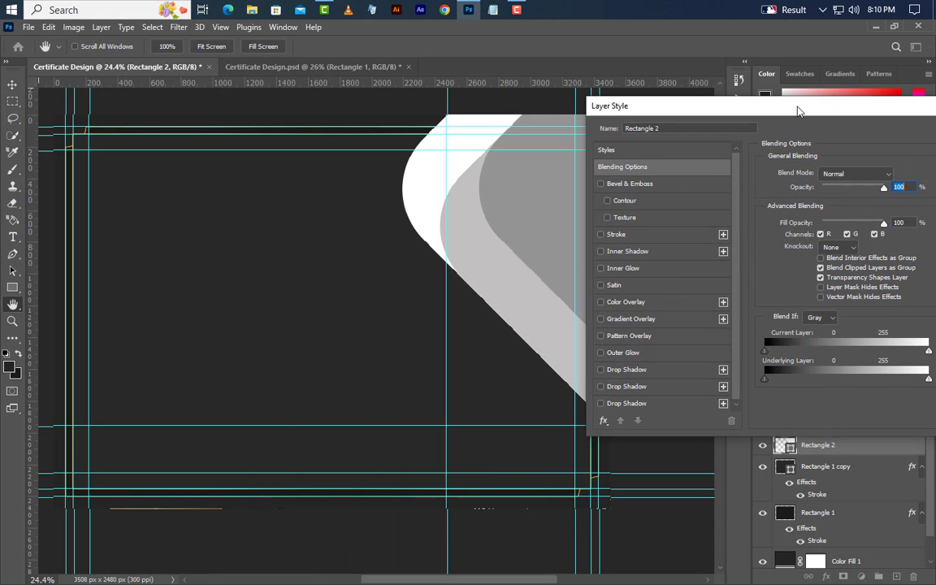
click(642, 184)
click(660, 318)
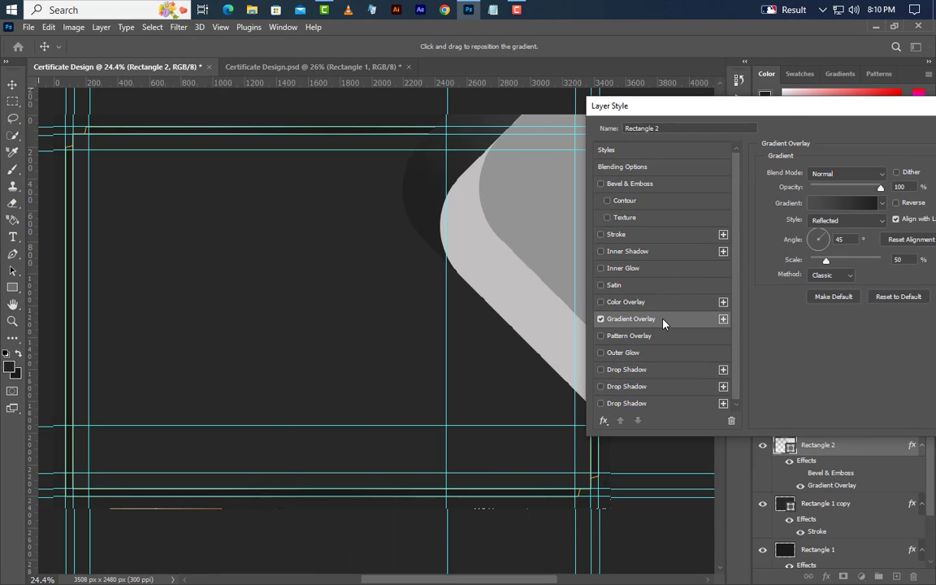
Define Rectangle 2's overlay gradient from #4d4d4d at 0% to #212121 at 100%.
click(845, 203)
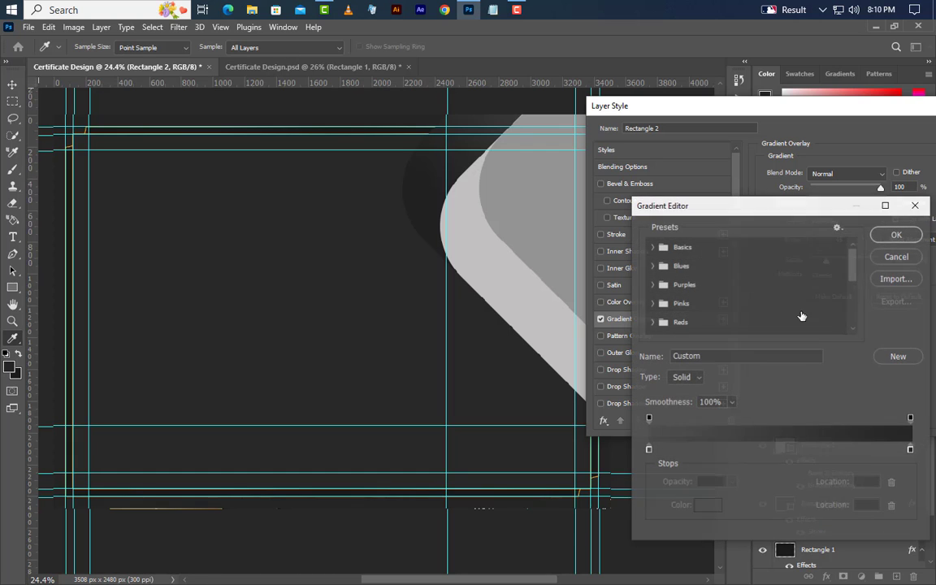
click(649, 450)
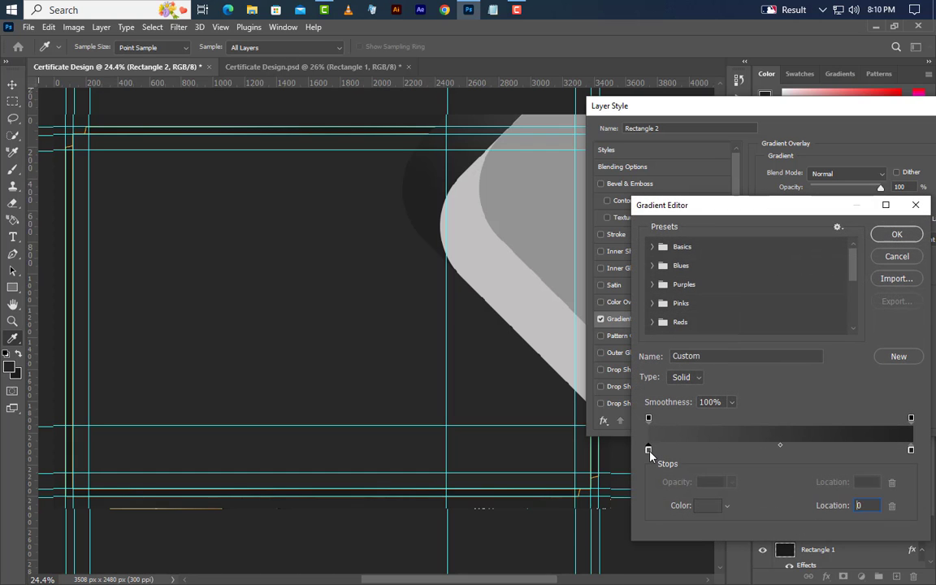
double_click(648, 450)
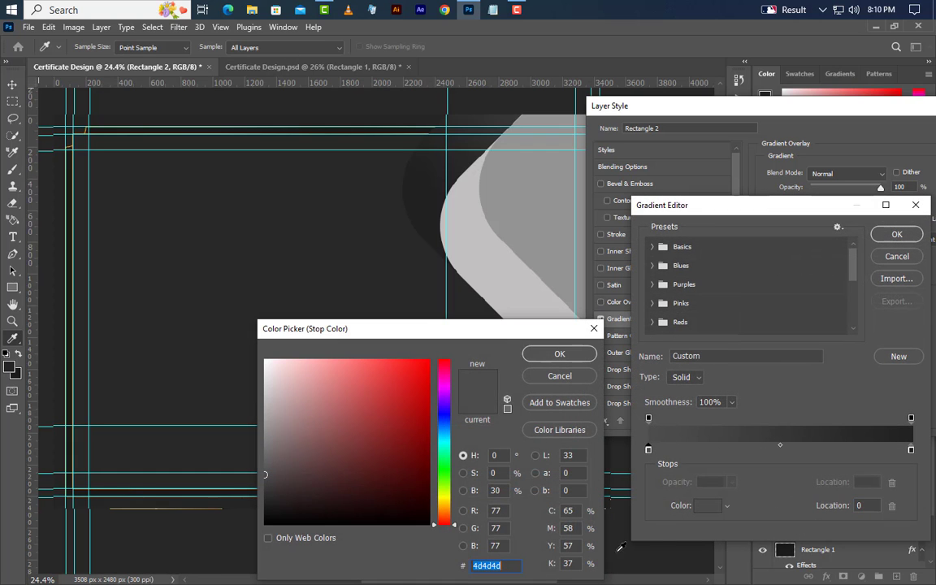
click(558, 354)
click(911, 450)
double_click(911, 449)
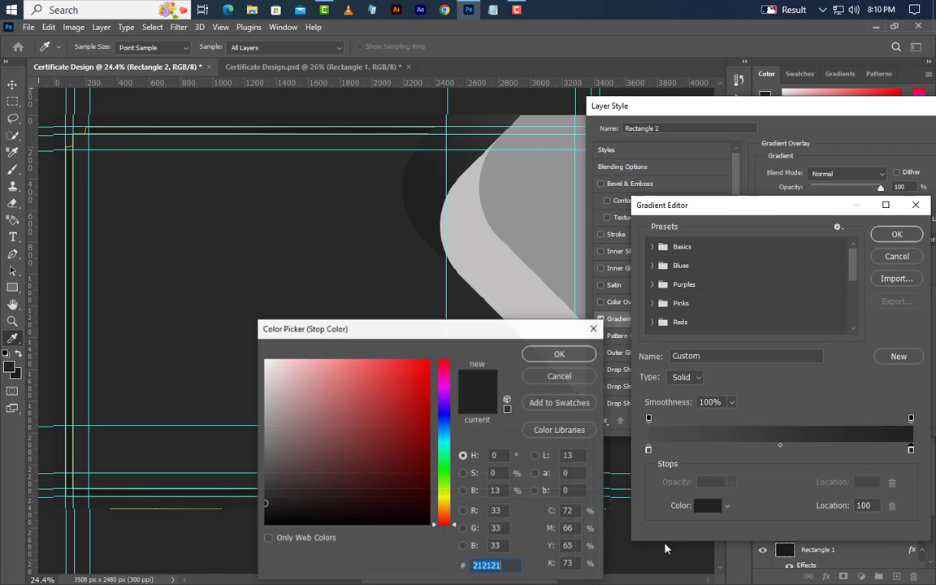
click(558, 355)
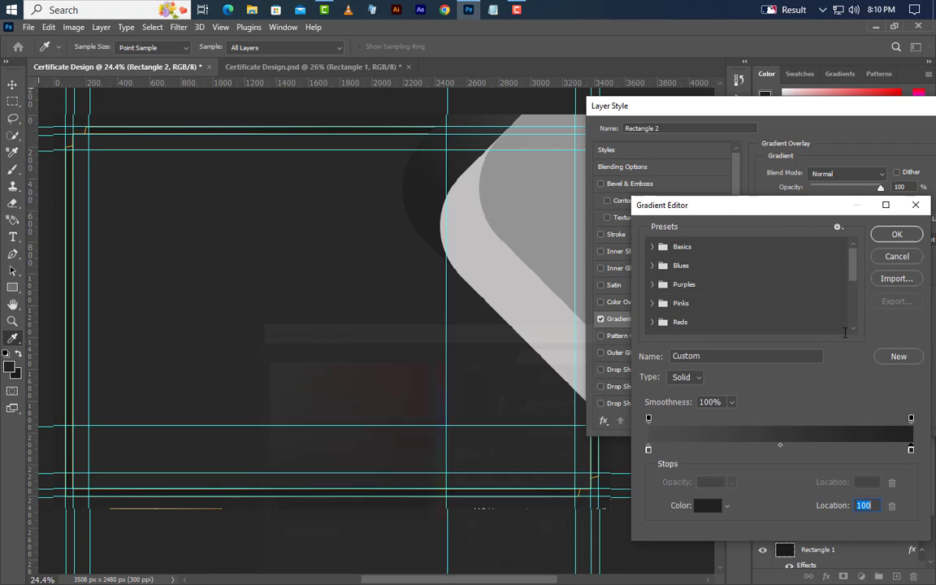
click(908, 235)
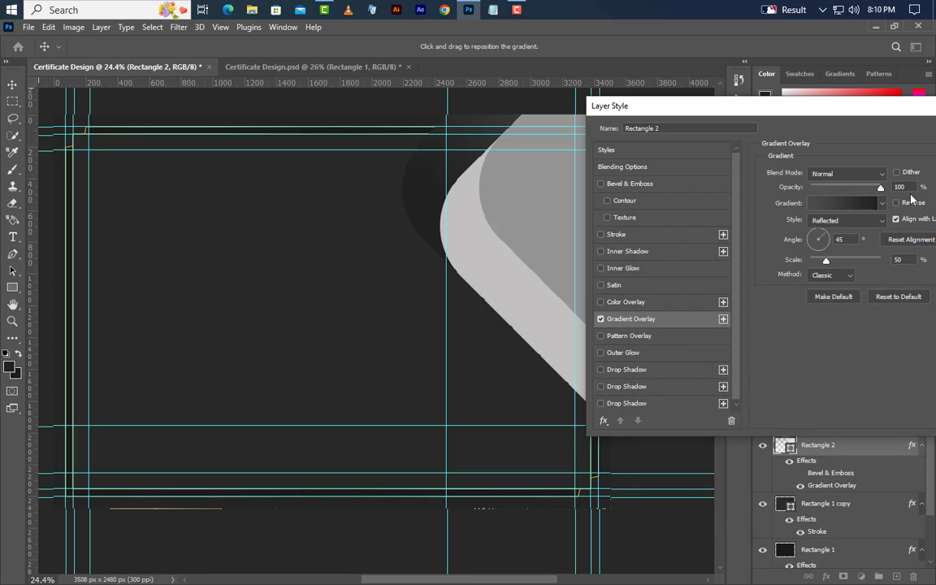
Set Rectangle 2's gradient overlay to Reflected style at a 45° angle and 50% scale.
click(850, 221)
click(841, 266)
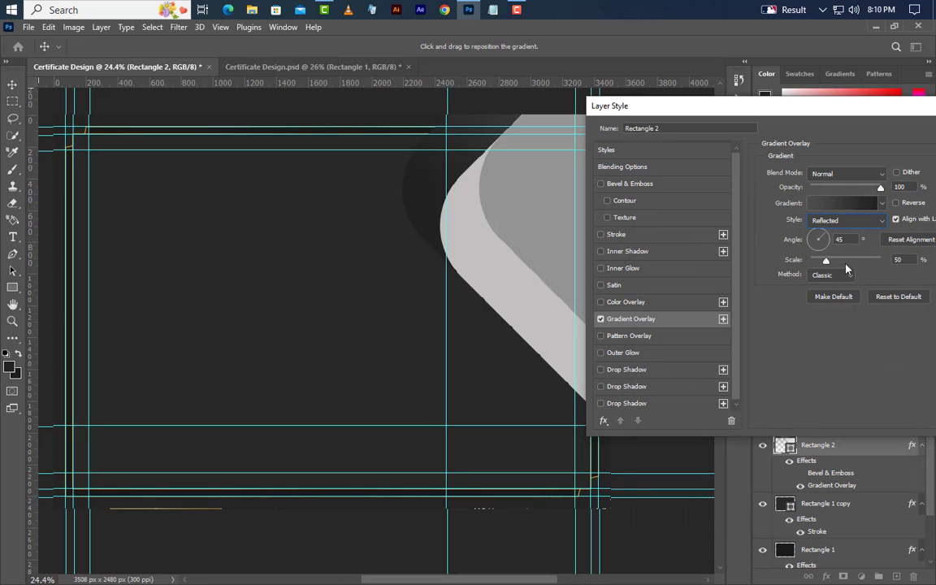
key(Tab)
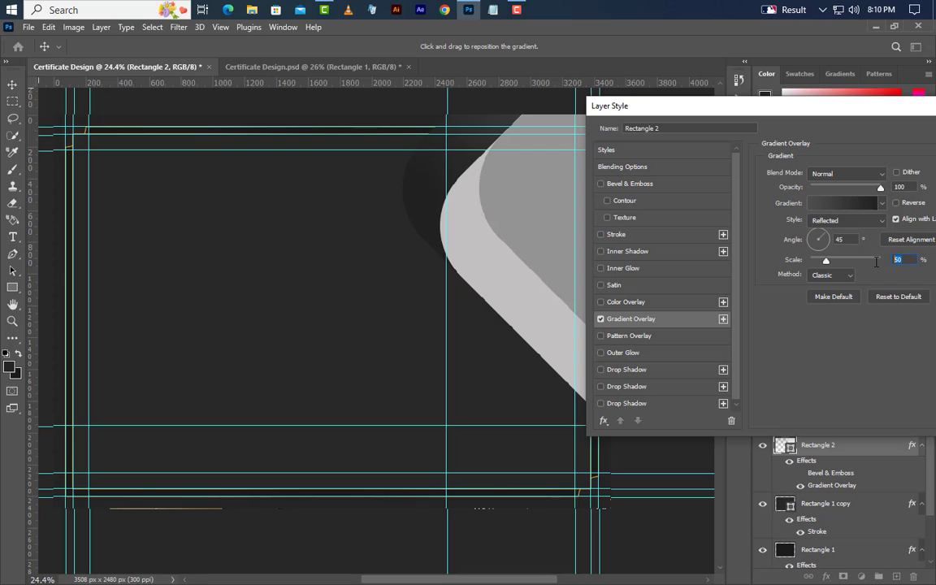
Enable Bevel & Emboss on Rectangle 2 with the Inner Bevel style and Smooth technique.
click(663, 188)
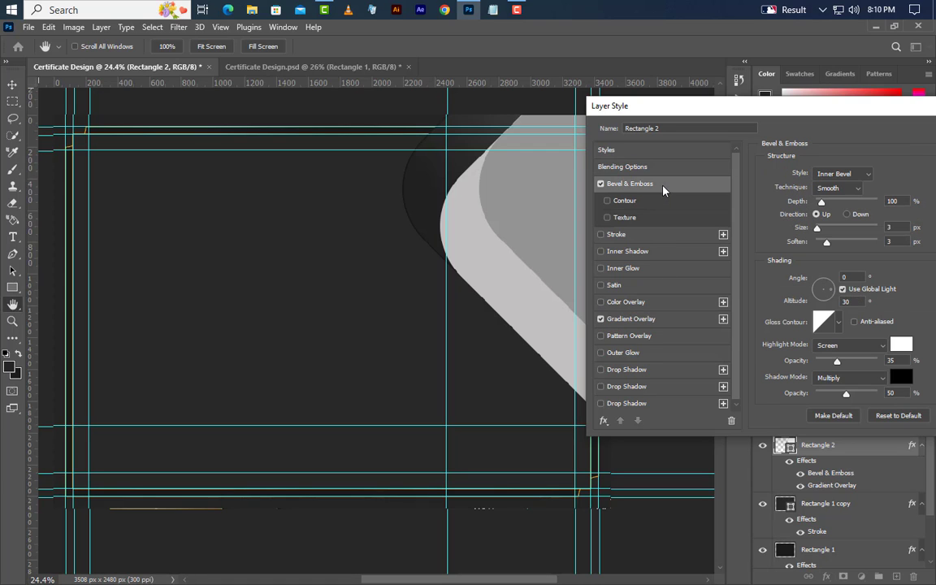
click(845, 174)
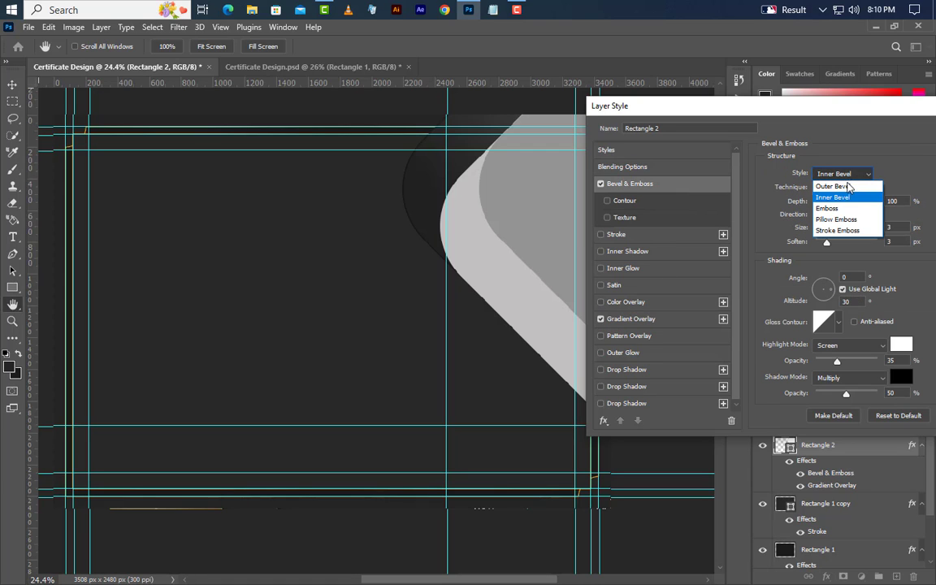
click(842, 188)
click(843, 188)
click(832, 188)
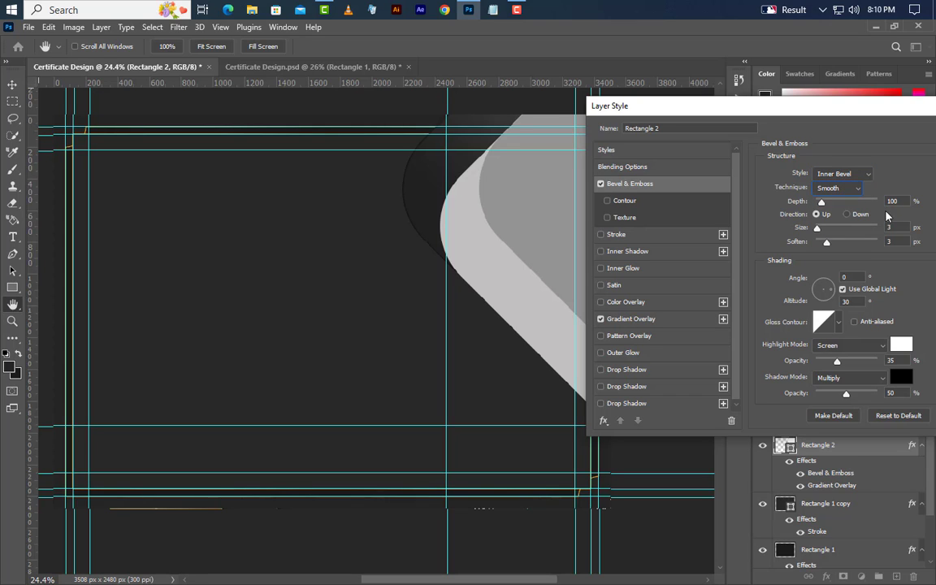
Set the bevel to 100% depth, 3 px size, 3 px soften, 180° angle, 35% highlight opacity and 50% shadow opacity.
click(890, 201)
click(889, 227)
click(894, 242)
key(Tab)
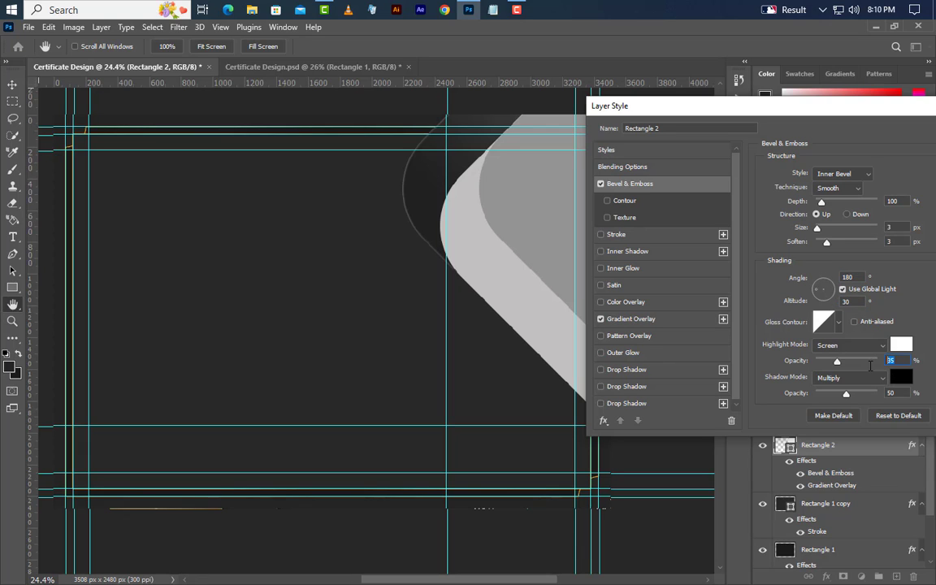
click(875, 397)
Add a white Inner Glow to Rectangle 2 with Screen blending, 10% opacity, 50 px size and 50% range.
click(659, 269)
click(845, 174)
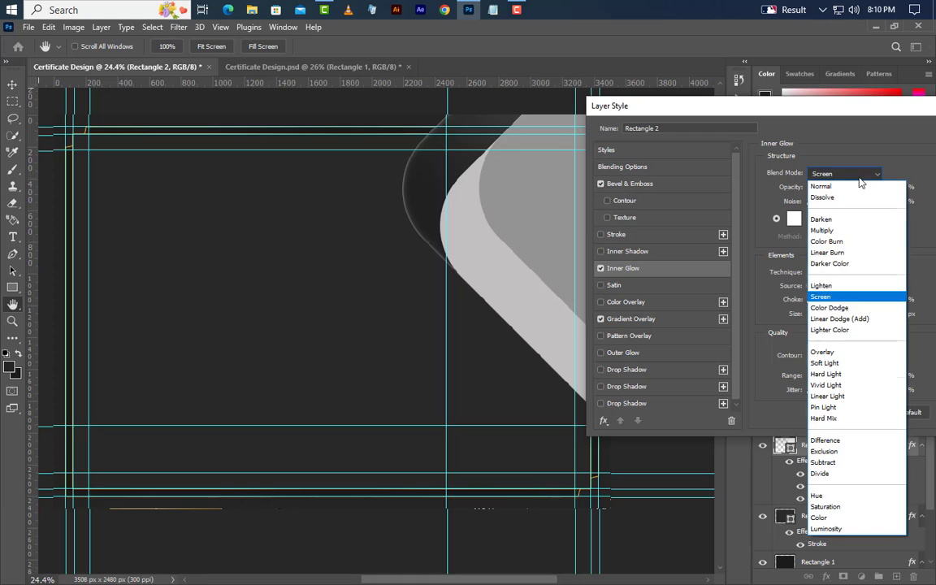
click(849, 297)
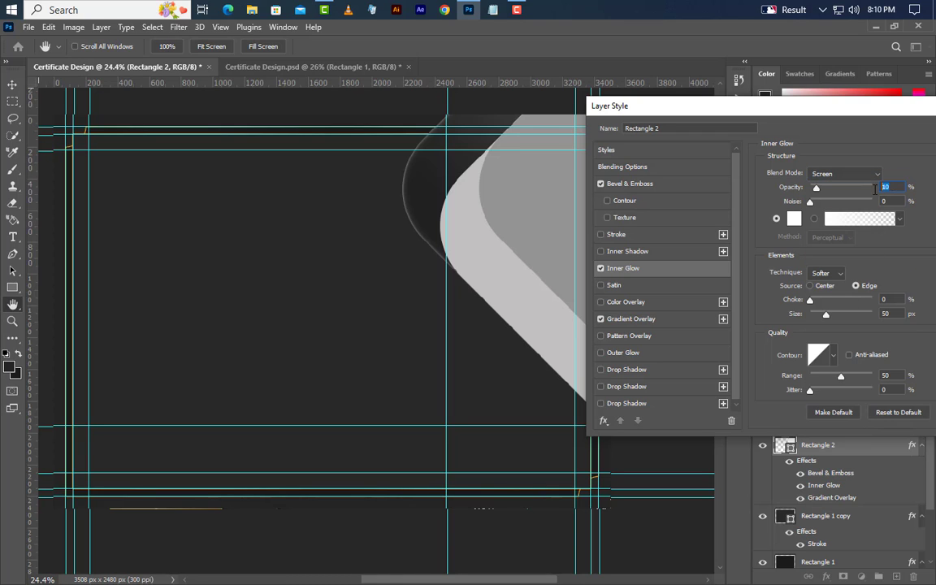
click(894, 314)
click(891, 376)
Add a black Drop Shadow to Rectangle 2 with 75% opacity, -45° angle, 10 px distance, 0% spread and 20 px size.
click(661, 370)
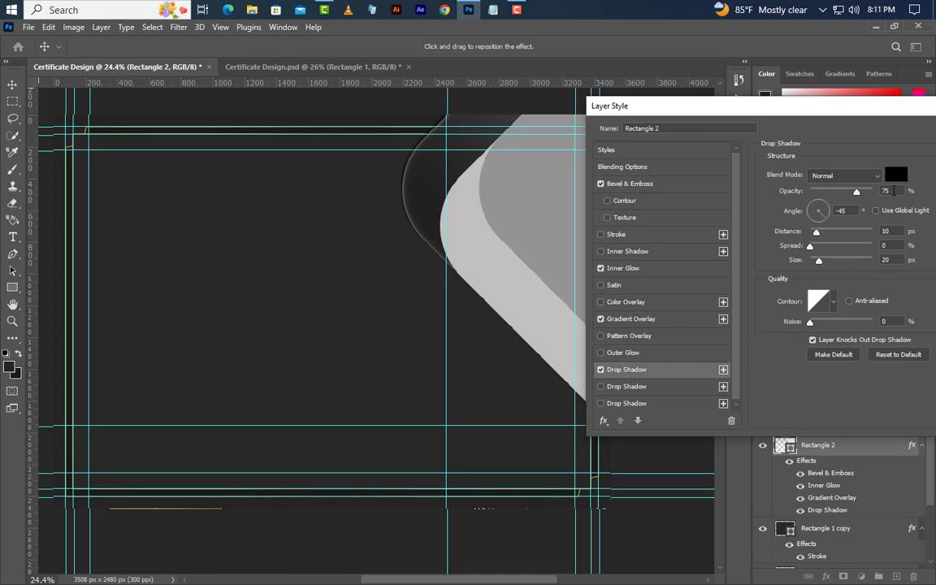
key(Tab)
key(Tab)
key(Tab)
key(Tab)
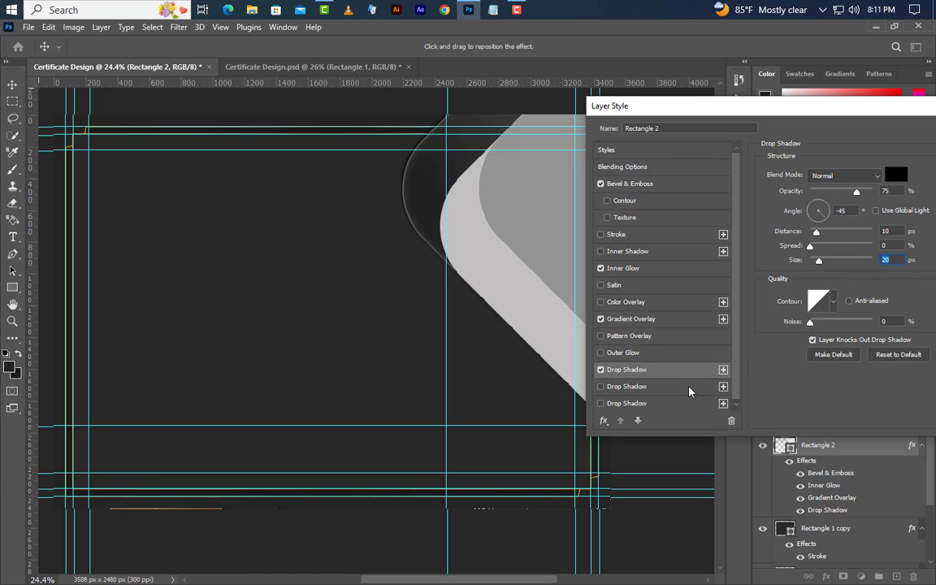
Add a second Drop Shadow with 50% opacity, -45° angle, 30 px distance, 0% spread and 100 px size, and apply the layer style.
click(723, 370)
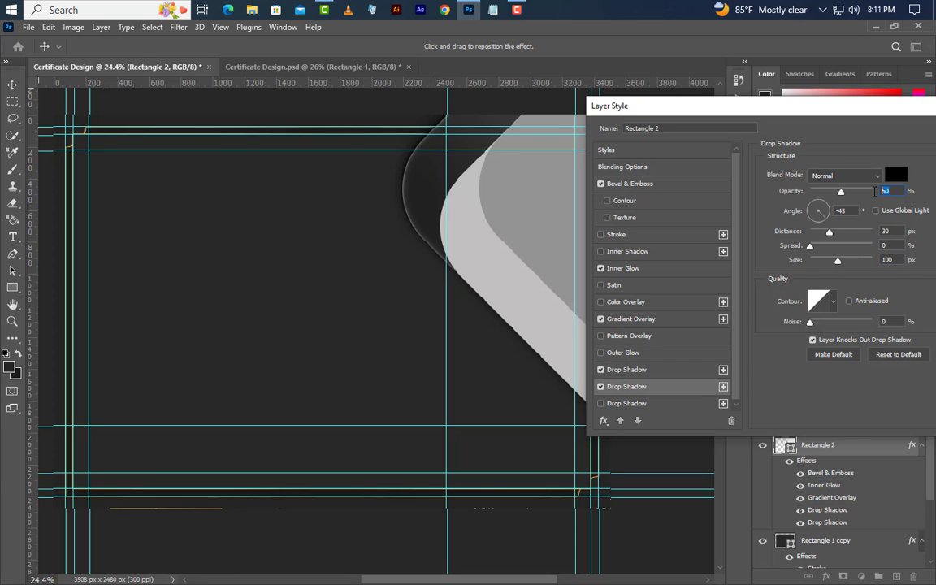
click(878, 230)
key(Tab)
key(Tab)
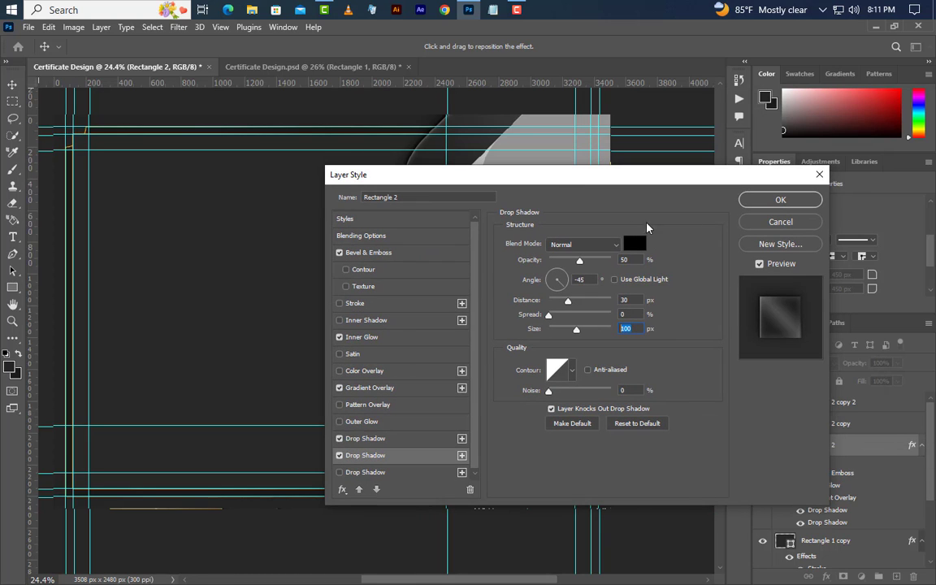
click(749, 199)
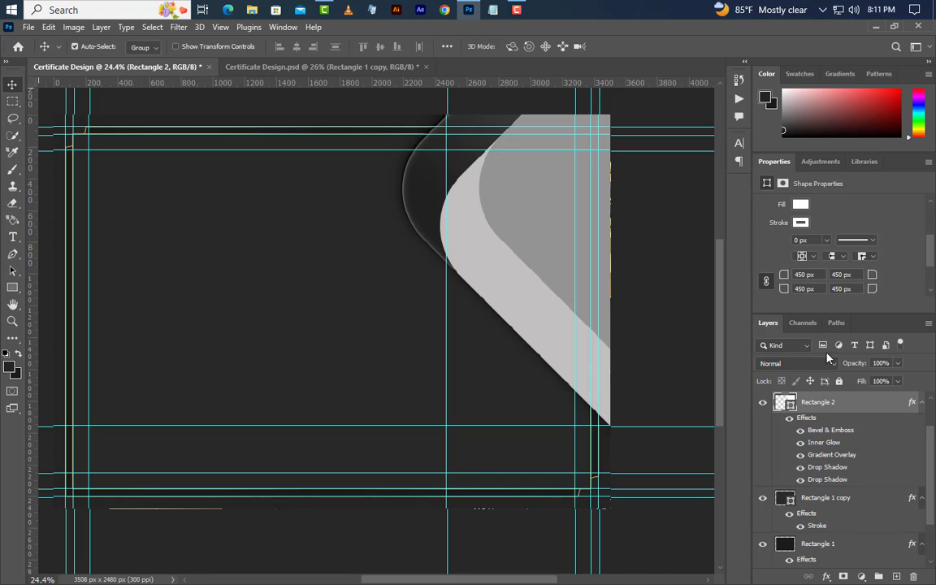
Copy Rectangle 2's layer style and paste it onto Rectangle 2 copy.
right_click(865, 403)
click(810, 374)
drag(929, 478, 935, 445)
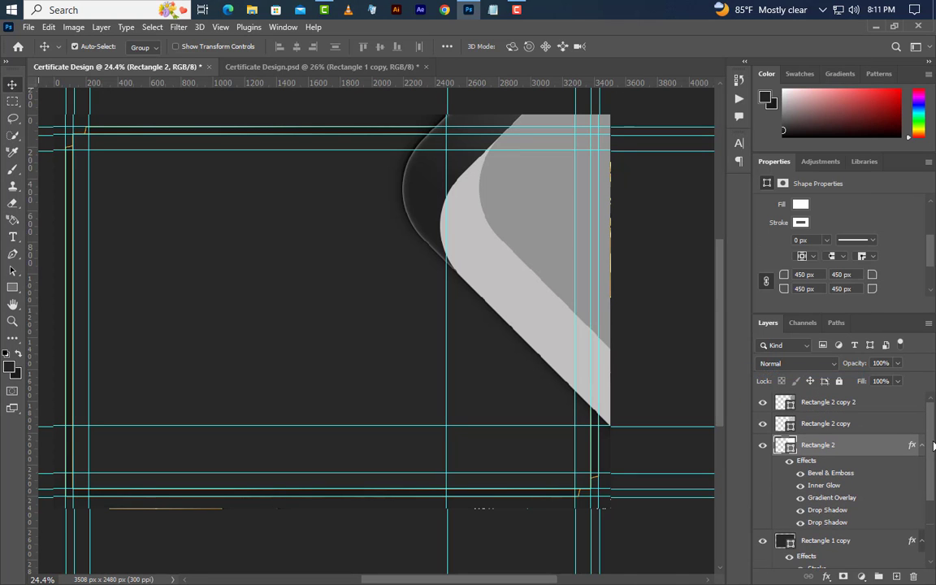
right_click(871, 425)
click(811, 383)
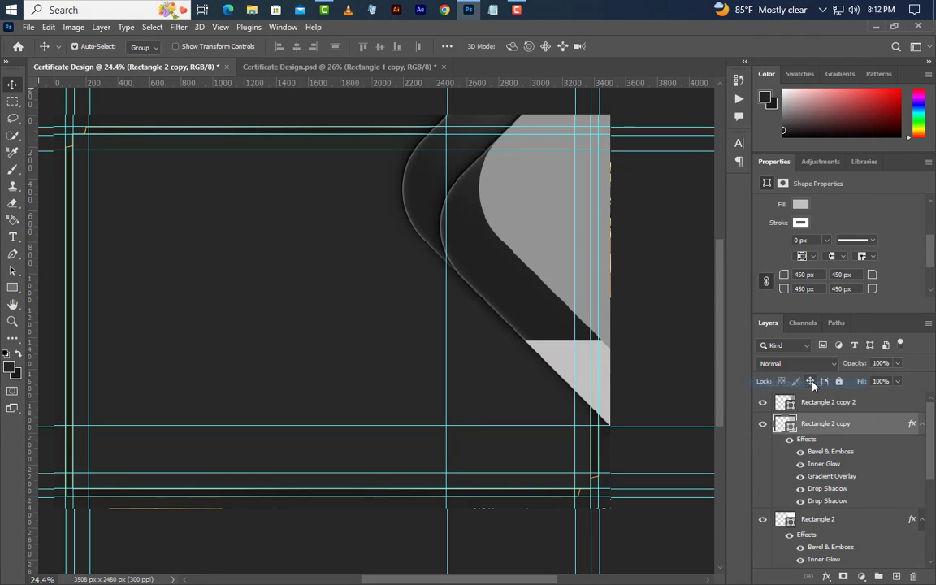
Set the Gradient Overlay angle of Rectangle 2 copy to 130°.
double_click(832, 477)
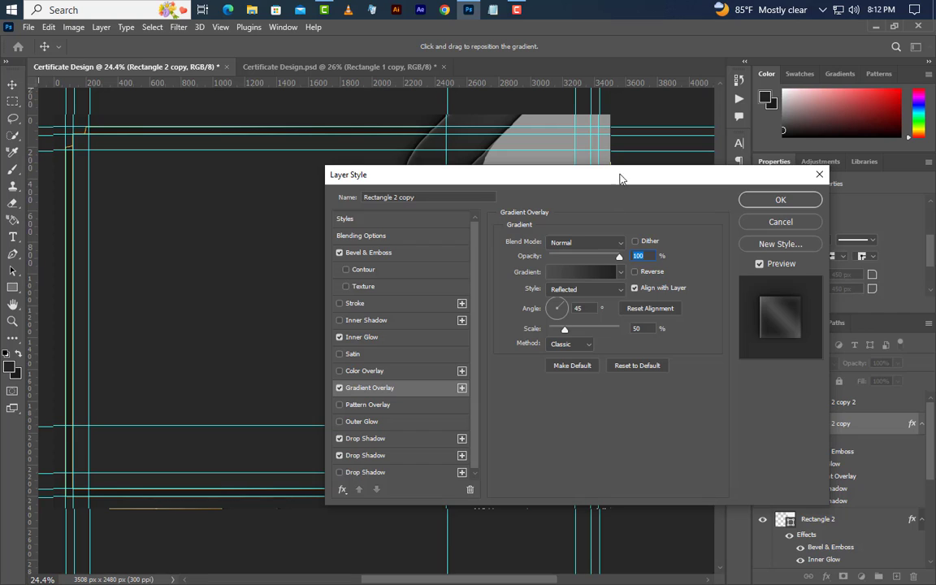
drag(608, 173, 788, 307)
double_click(768, 441)
text(13)
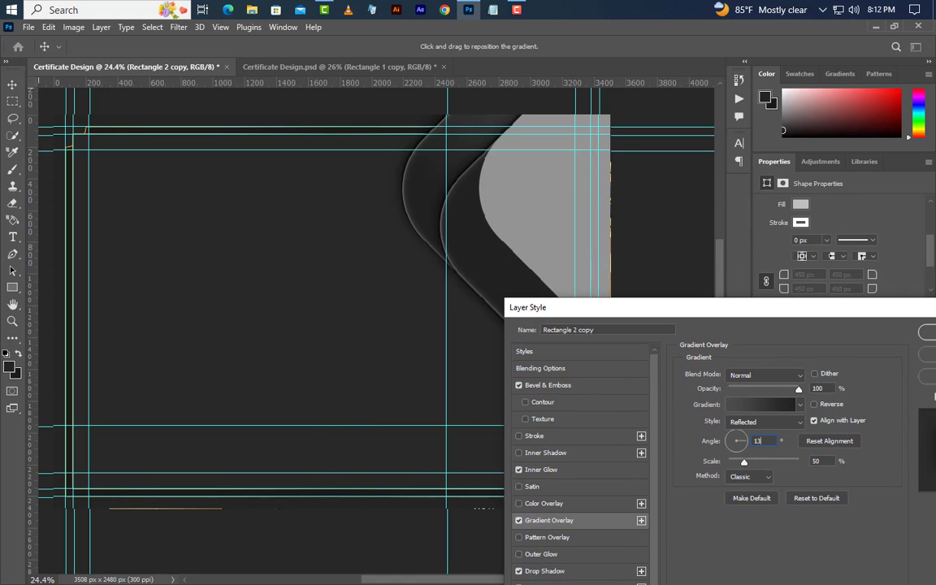
text(0)
drag(689, 314, 706, 505)
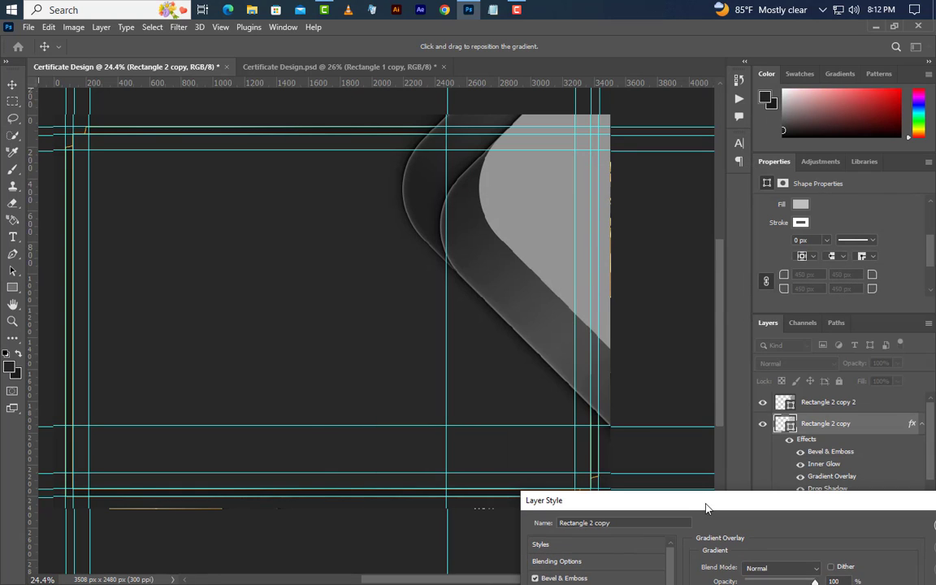
Shift Rectangle 2 copy's gradient up and towards the shape's rounded corner, and apply the layer style.
mouse_move(547, 348)
mouse_down()
mouse_move(455, 251)
mouse_move(528, 318)
mouse_move(460, 245)
mouse_move(445, 209)
mouse_up()
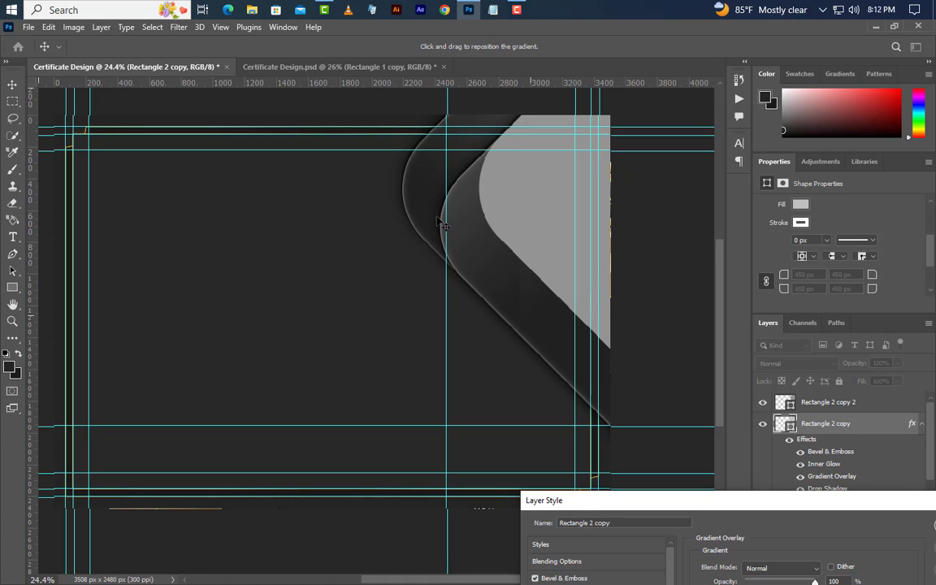
drag(692, 498, 718, 313)
drag(726, 271, 736, 203)
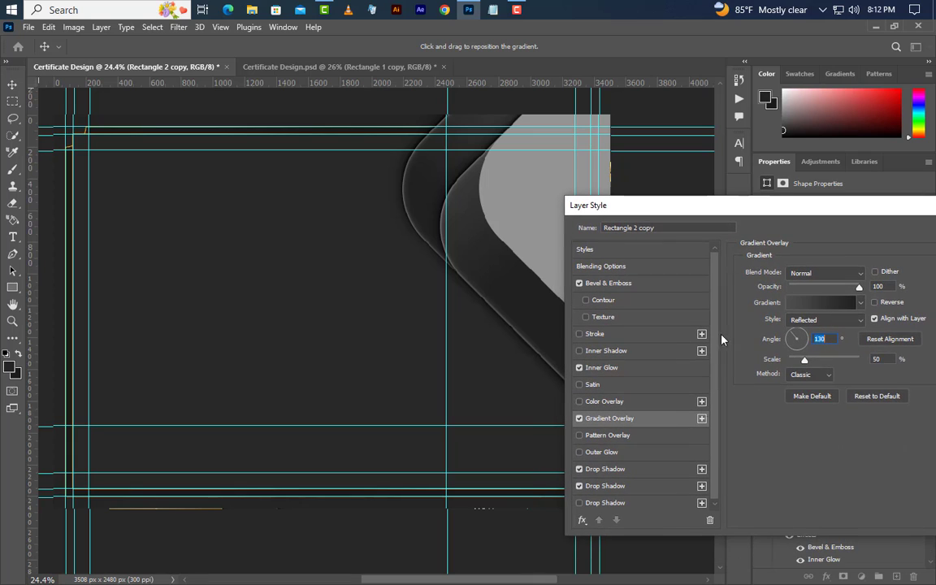
click(653, 475)
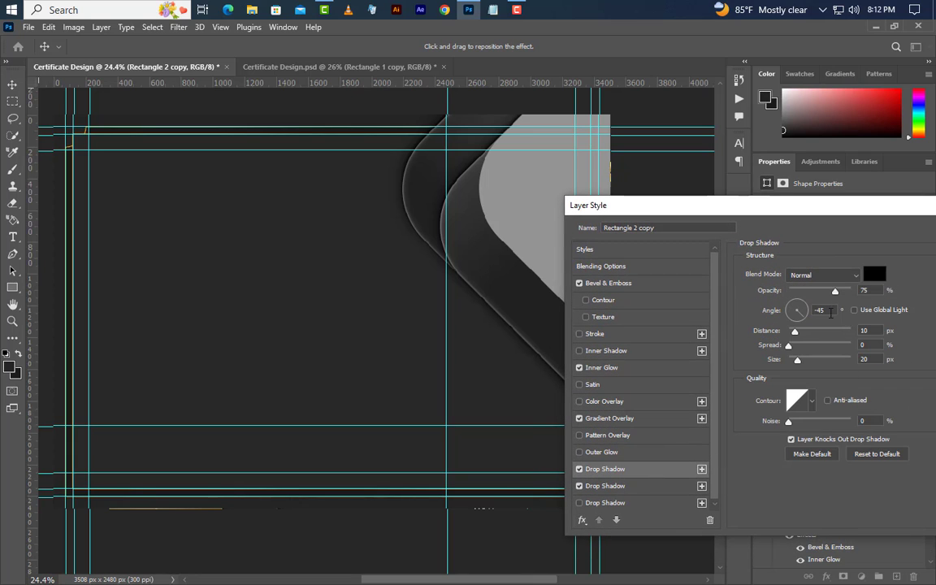
key(Tab)
drag(762, 204, 751, 215)
drag(844, 222, 537, 328)
click(702, 349)
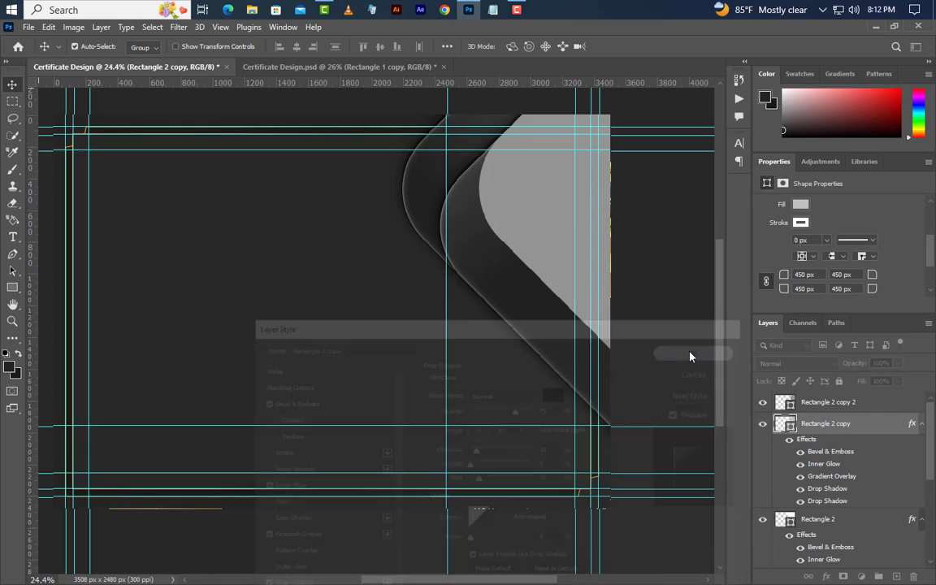
Paste the layer style onto Rectangle 2 copy 2 and set its Bevel & Emboss to 5 px size, 5 px soften and 50% Linear Dodge (Add) highlight.
right_click(845, 403)
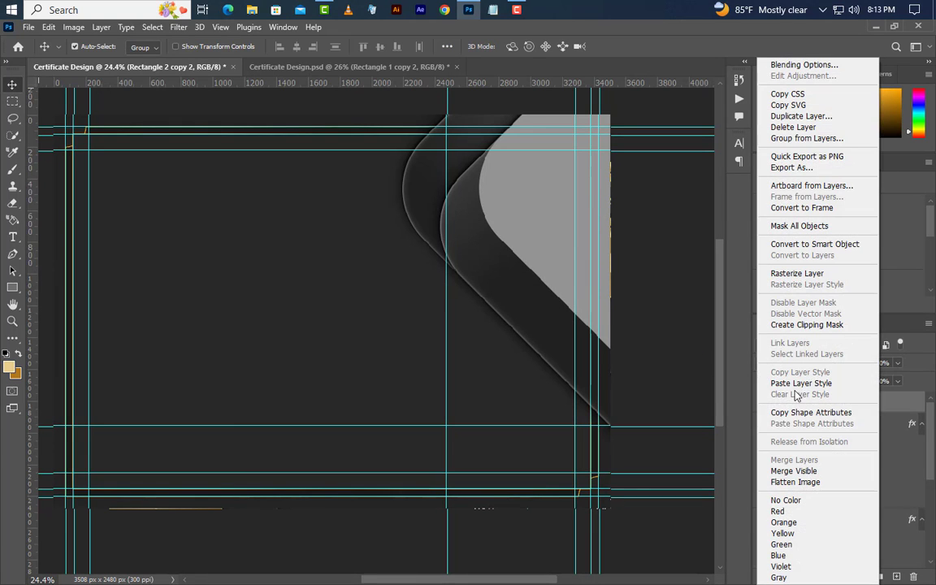
click(795, 384)
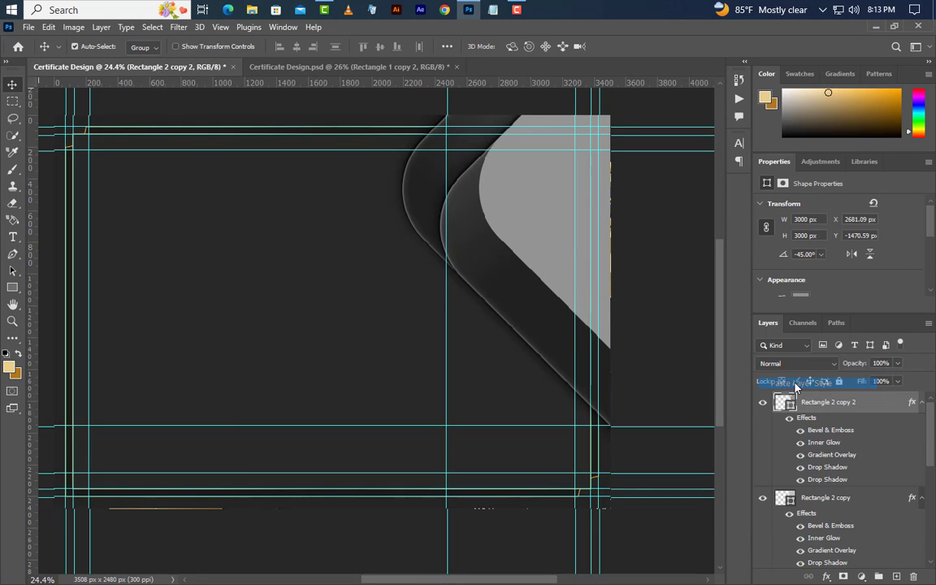
double_click(833, 431)
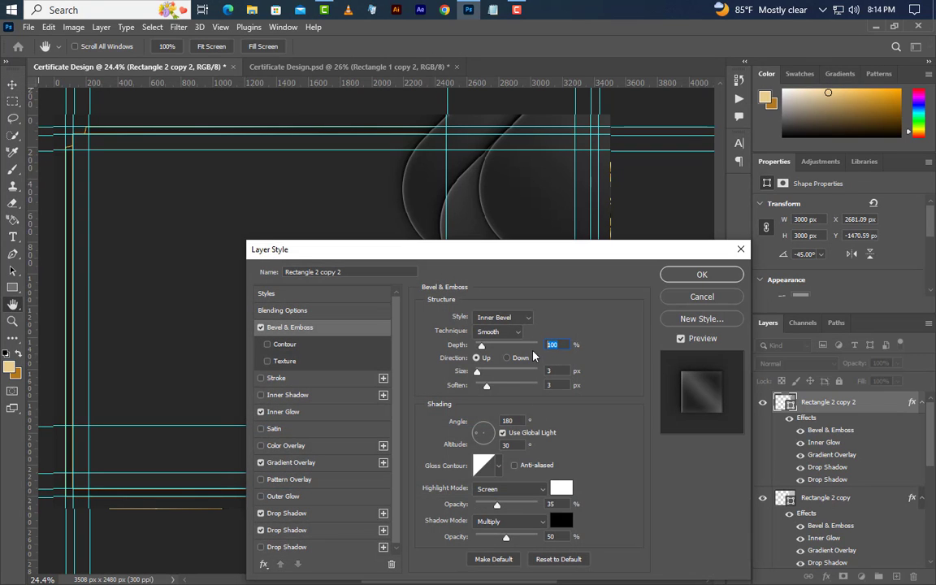
click(556, 371)
text(5)
click(552, 386)
text(5)
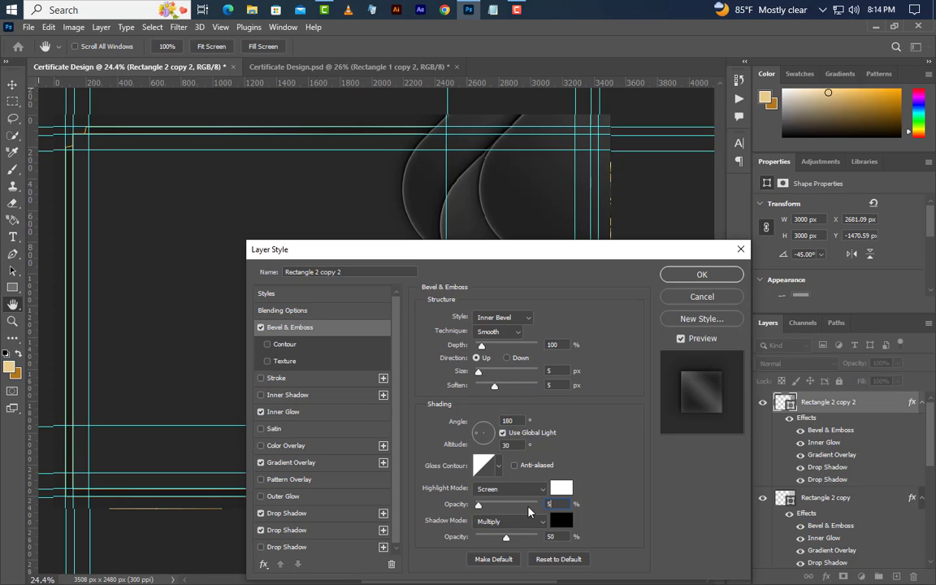
click(511, 488)
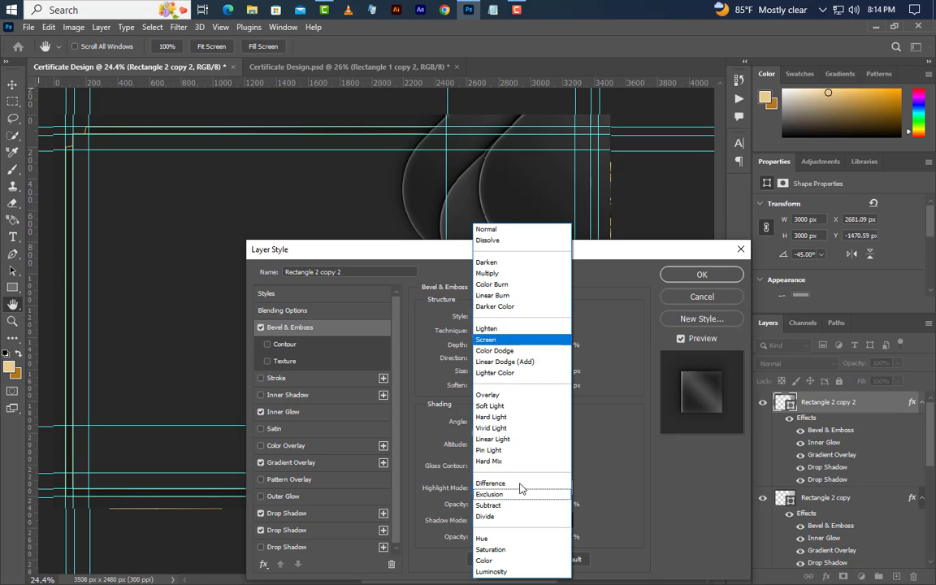
click(511, 362)
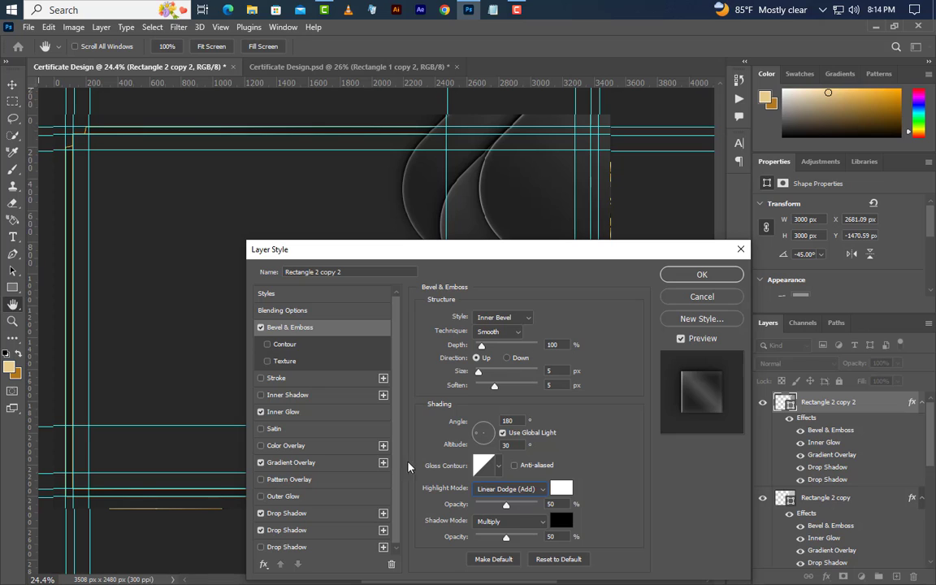
Set the first colour stop of Rectangle 2 copy 2's Gradient Overlay to the light gold foreground colour, e9cc8e.
click(323, 420)
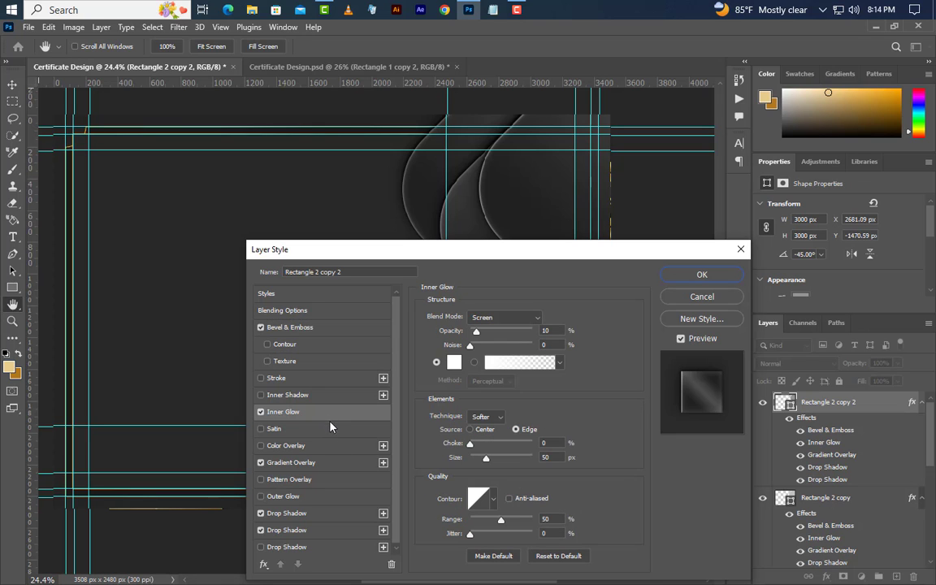
click(336, 463)
click(495, 347)
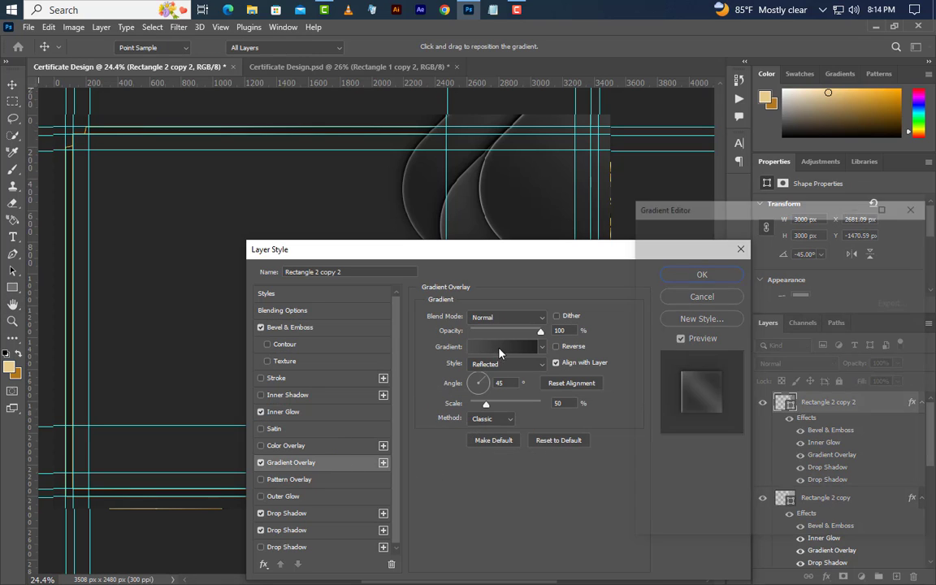
double_click(649, 450)
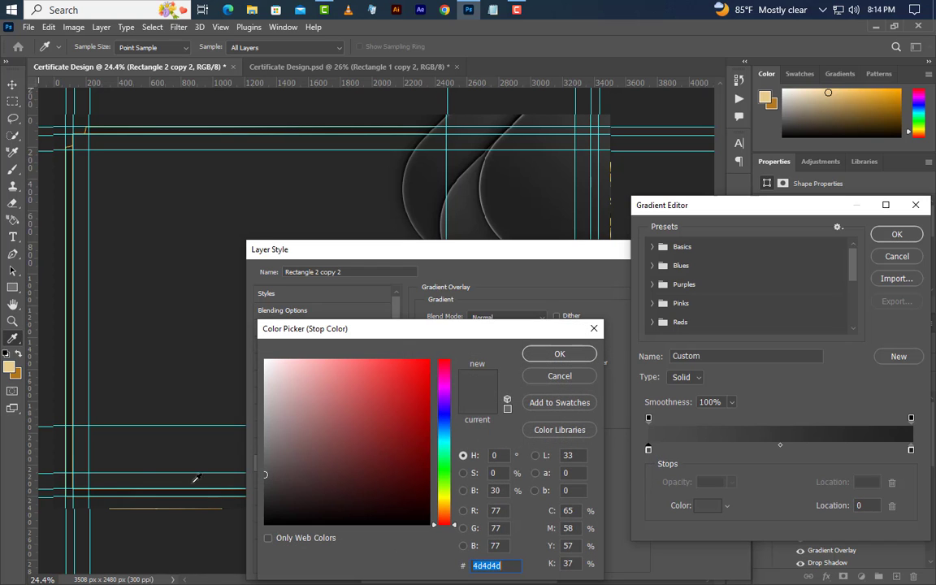
click(12, 367)
click(559, 354)
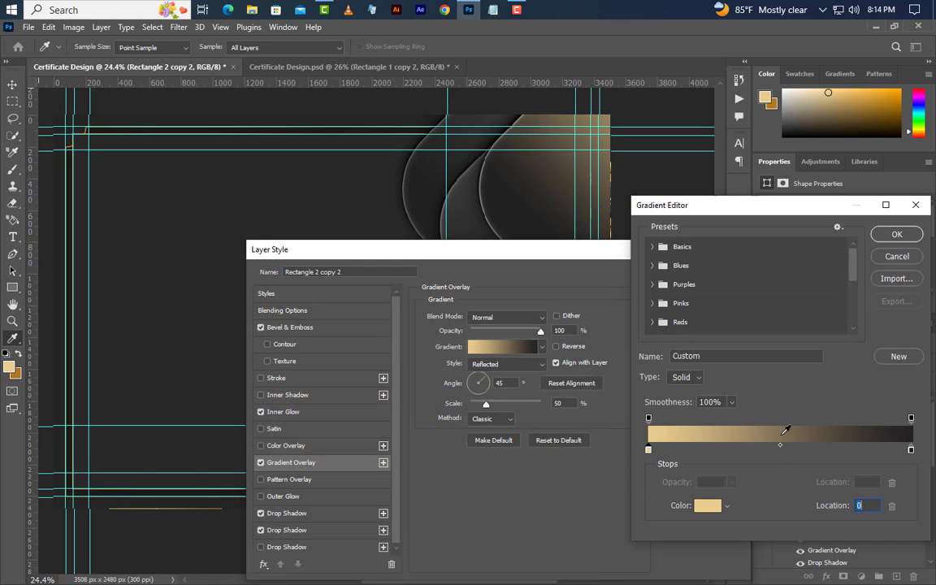
Add a gradient stop at 50% location and colour it dark gold.
click(780, 451)
double_click(780, 450)
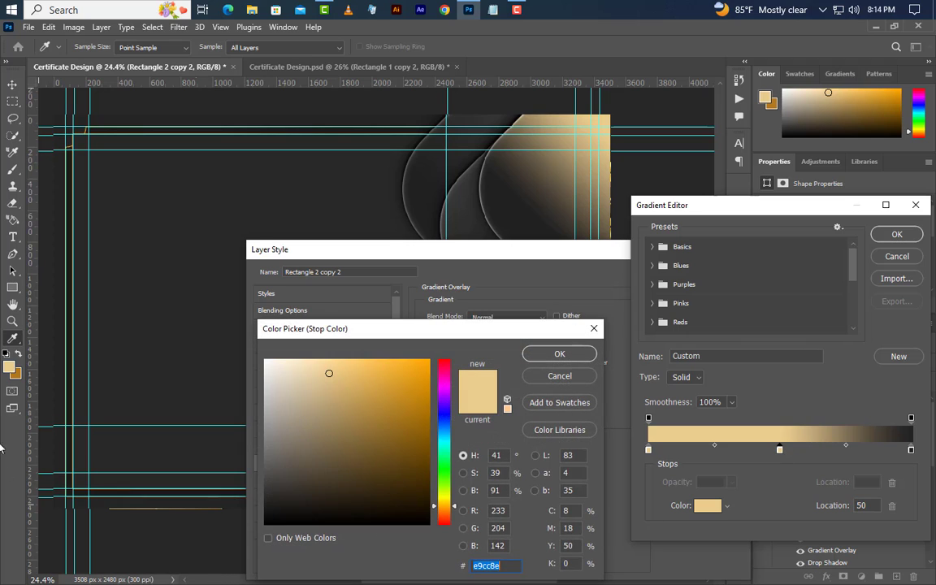
click(397, 381)
click(559, 353)
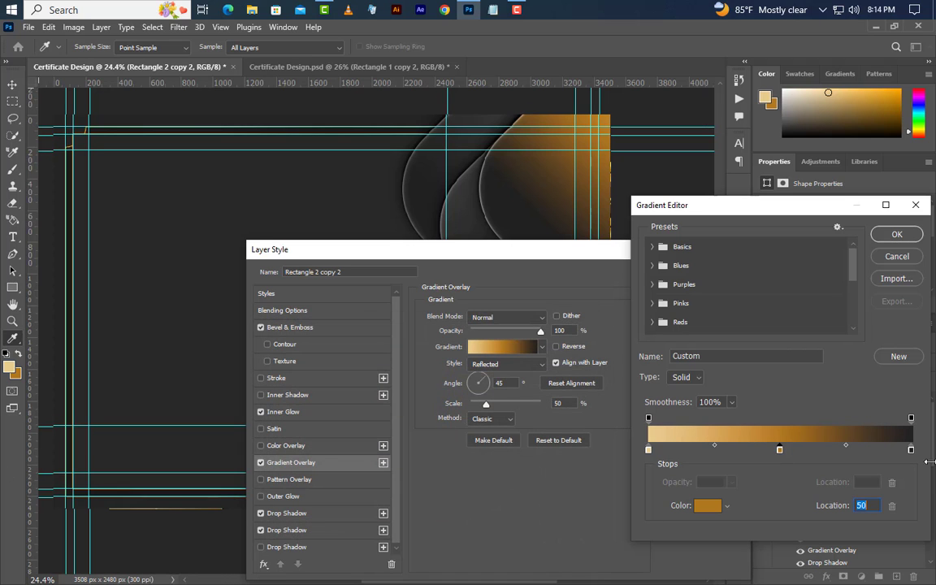
Set the gradient's end stop at 100% to the bright gold ffba2e and accept the gradient.
click(912, 450)
double_click(912, 450)
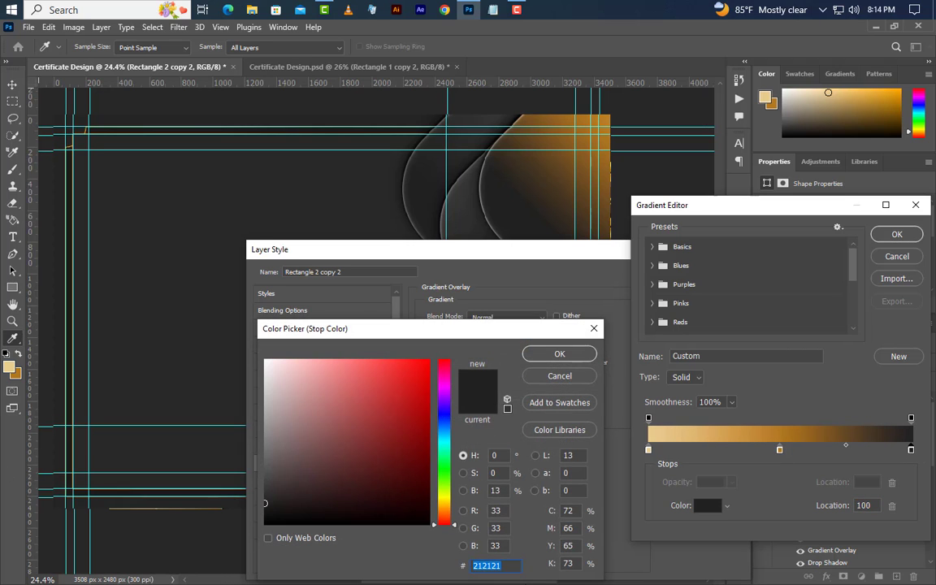
key(ctrl+v)
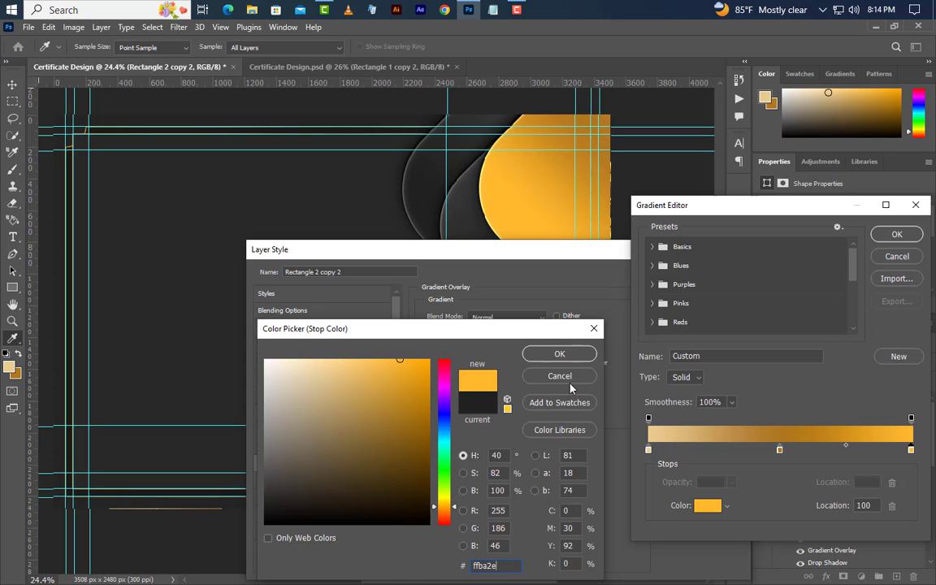
click(559, 354)
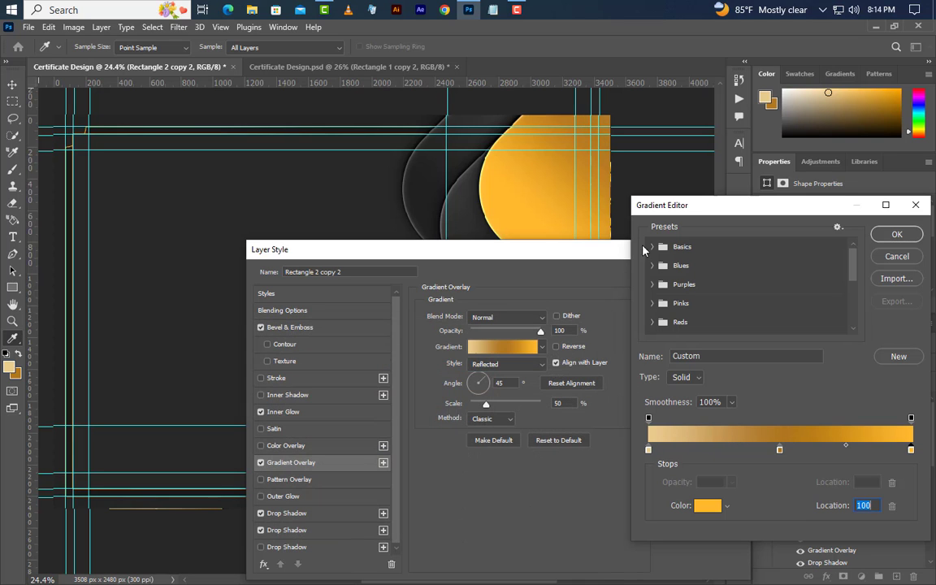
click(897, 234)
Set the gold Gradient Overlay's scale to 55% and shift the gradient slightly down towards the shape's rounded corner.
click(507, 383)
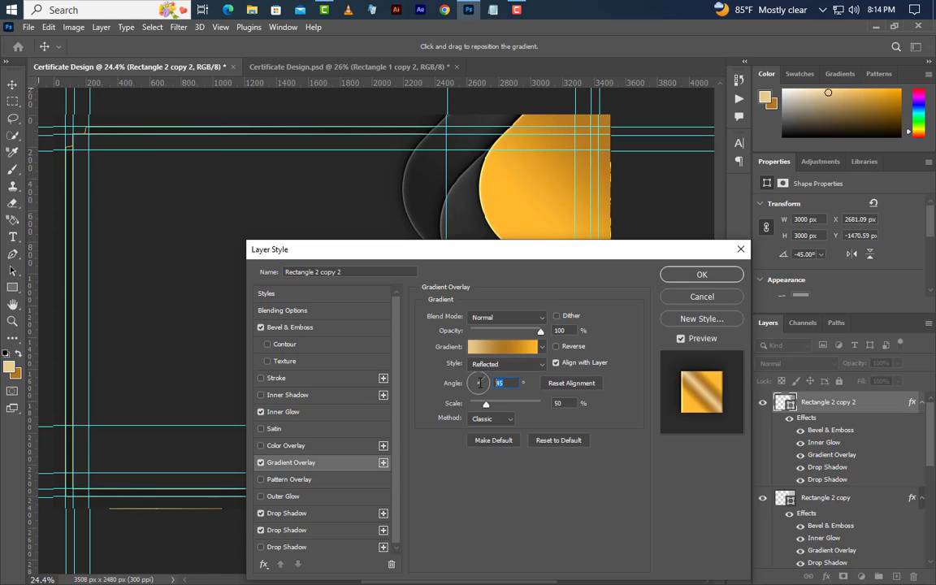
drag(595, 256, 763, 350)
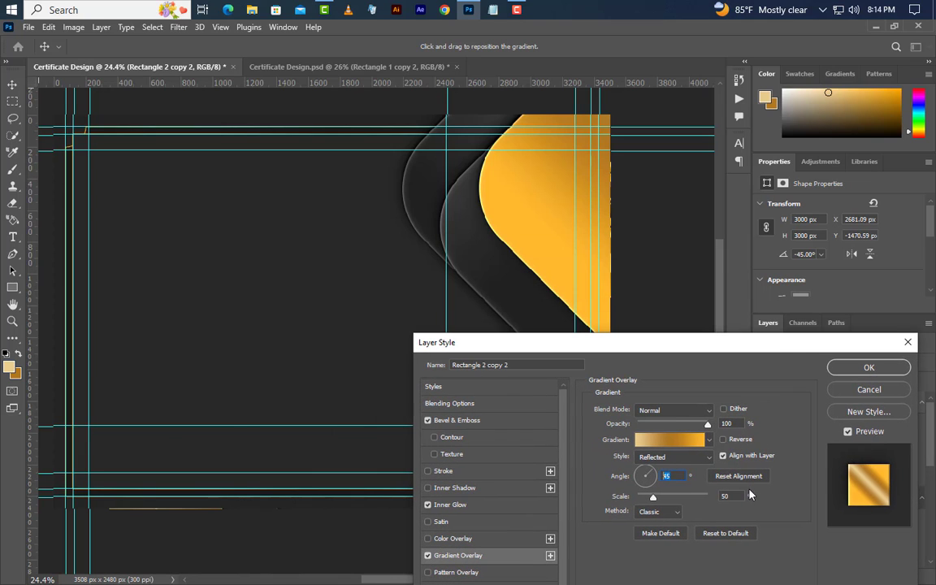
text(55)
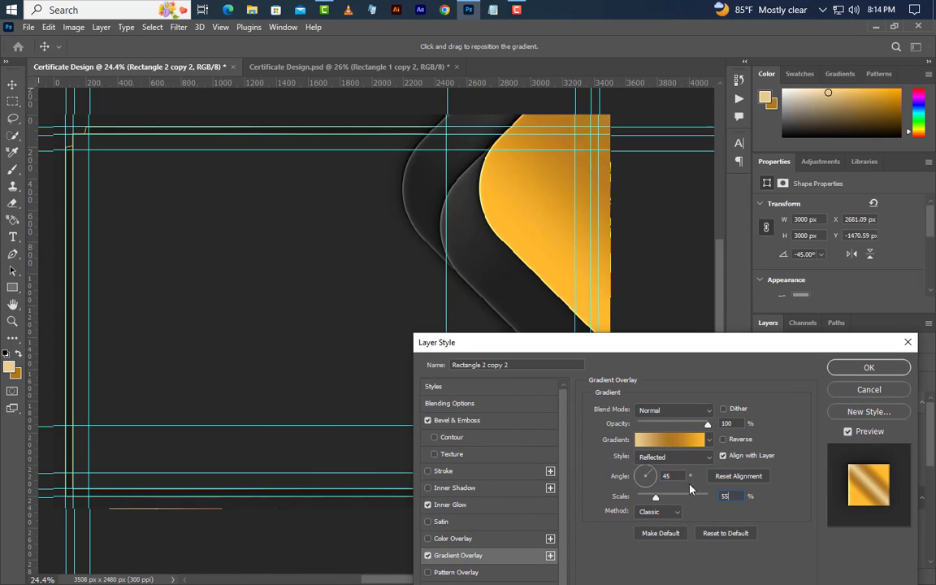
drag(549, 245, 533, 264)
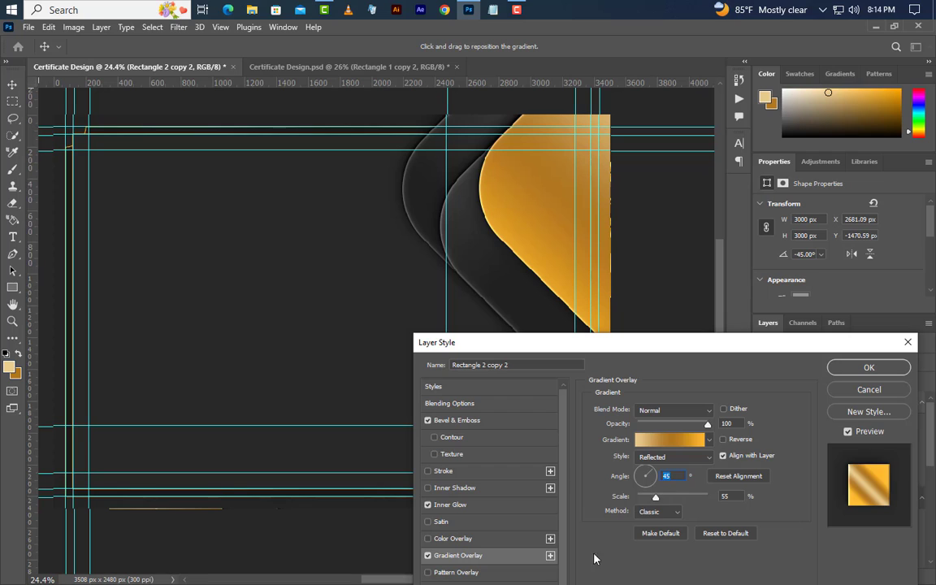
Set the angle of Rectangle 2 copy 2's first Drop Shadow to 45° and apply the layer style.
drag(552, 348, 592, 230)
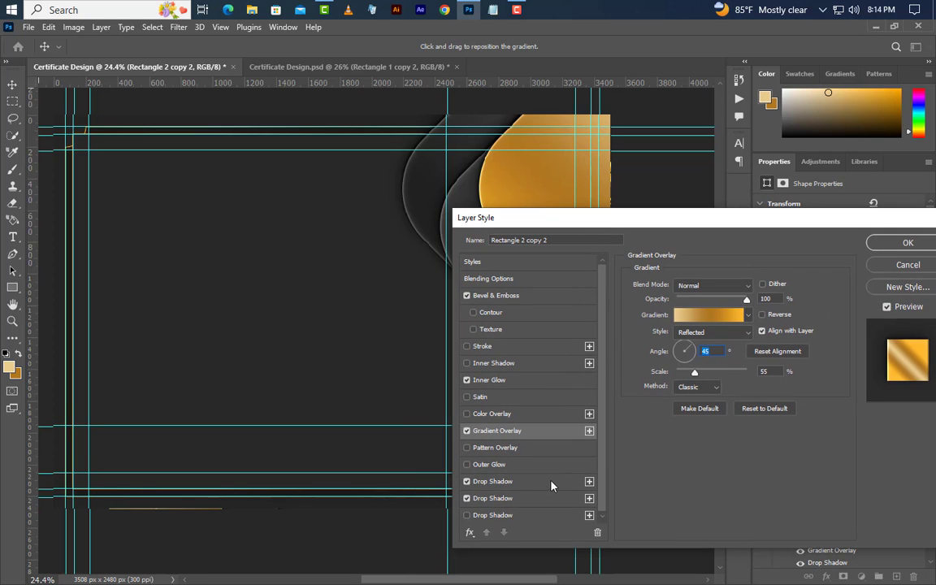
click(549, 482)
double_click(706, 322)
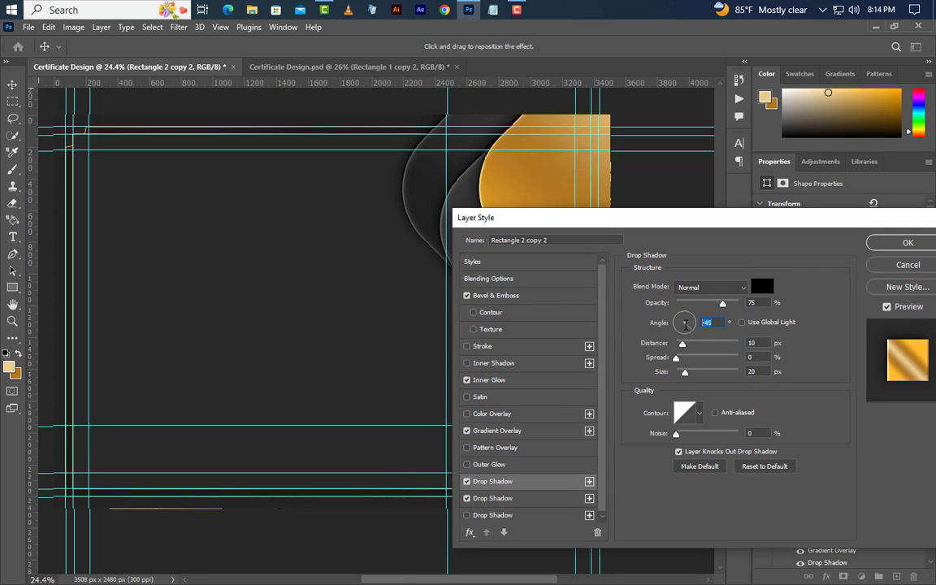
text(45)
click(538, 498)
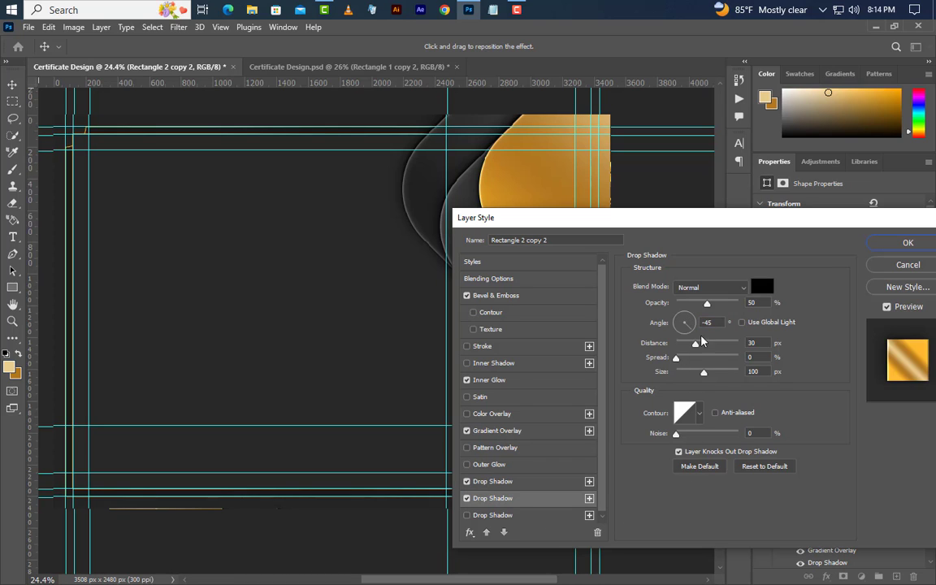
click(499, 434)
drag(583, 213, 610, 364)
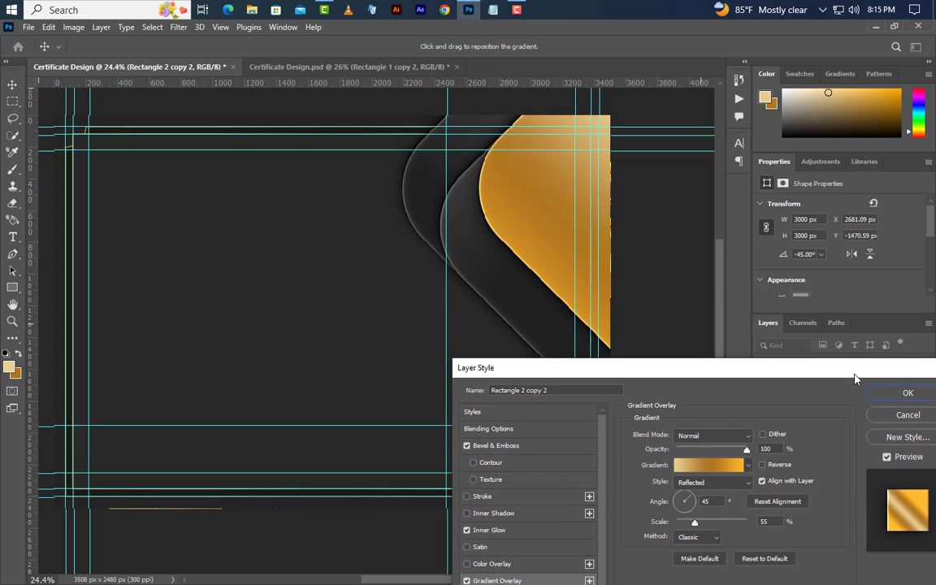
click(884, 393)
Collapse the effects of the three Rectangle 2 layers and group these layers together.
click(923, 403)
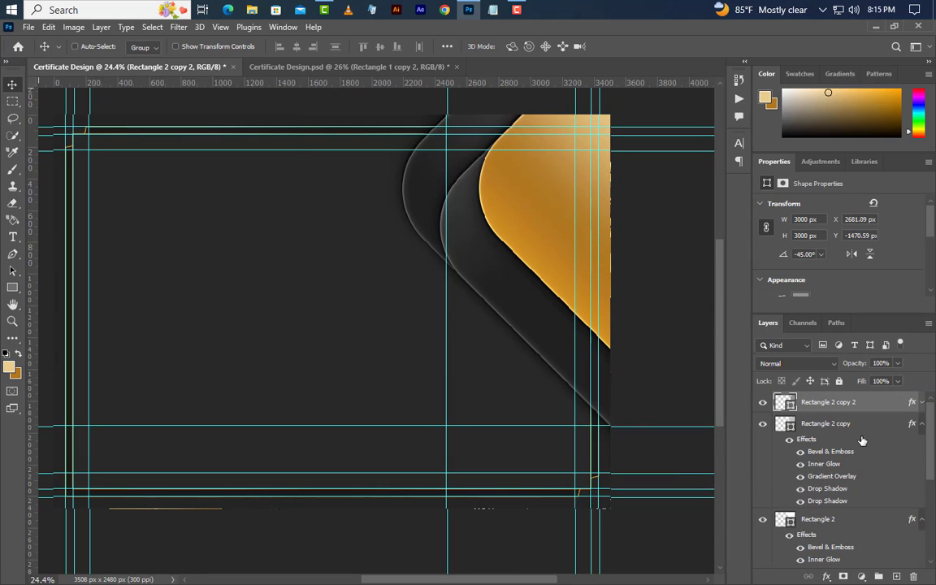
click(921, 423)
click(921, 445)
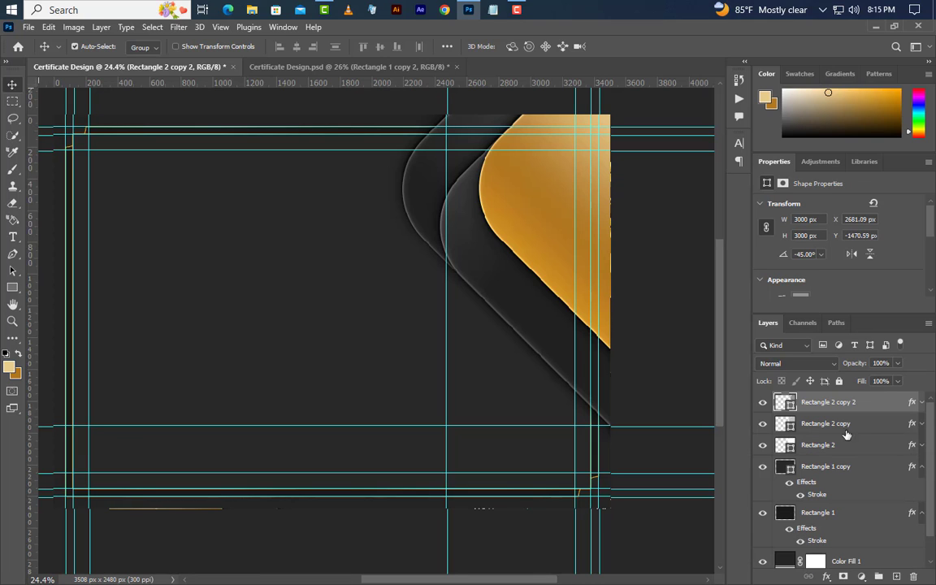
shift+click(845, 423)
shift+click(845, 446)
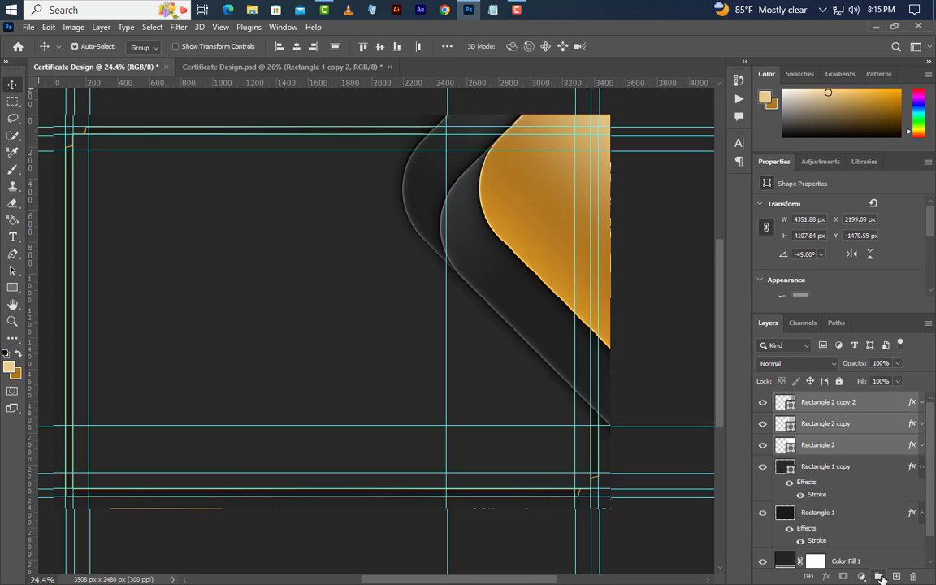
key(ctrl+g)
Duplicate the group of rounded corner shapes.
right_click(878, 400)
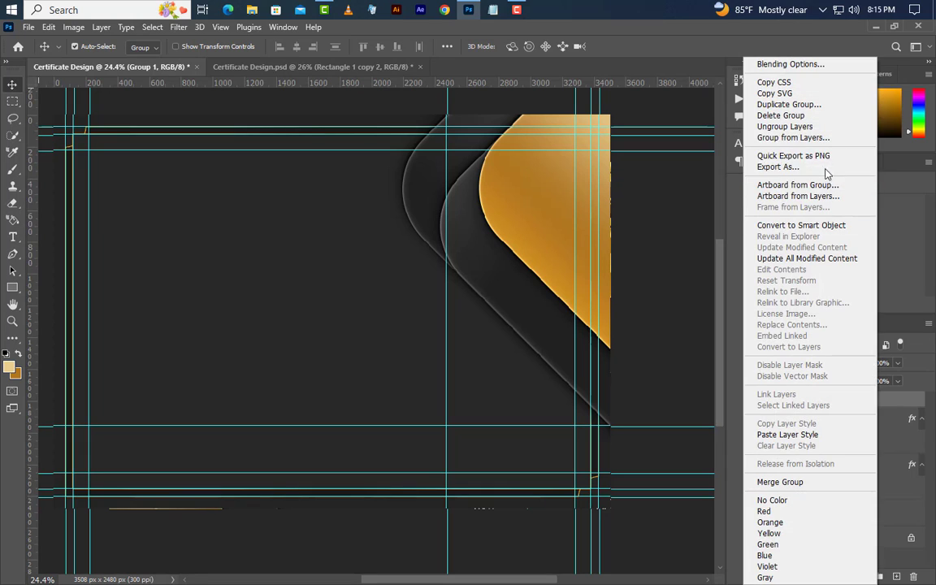
click(788, 104)
click(580, 175)
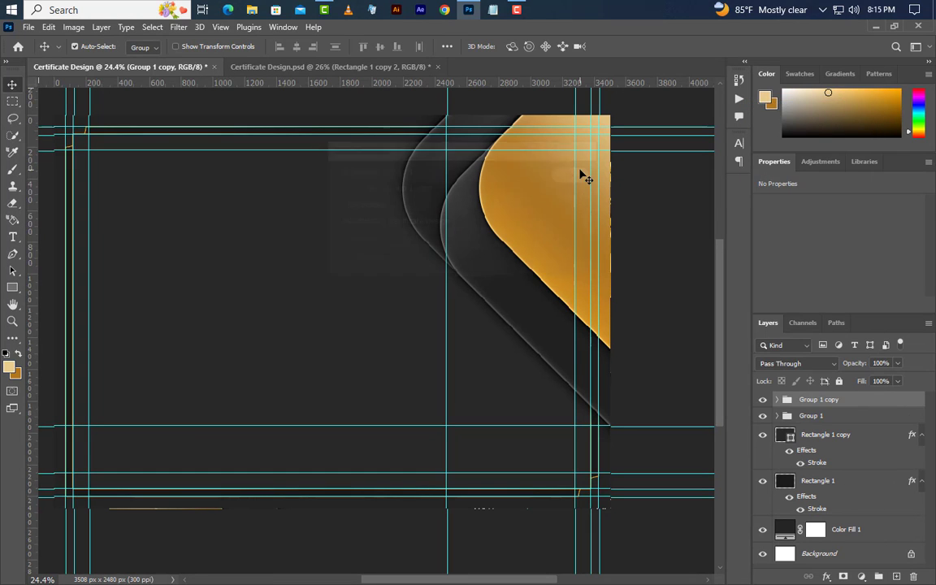
Convert the duplicated corner-shape group to a smart object and flip it both horizontally and vertically.
right_click(880, 407)
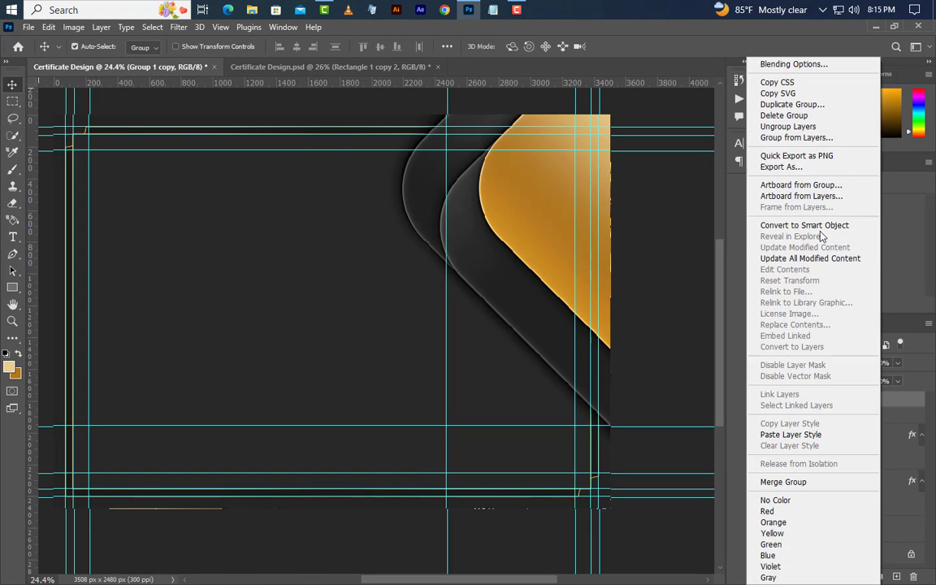
click(812, 224)
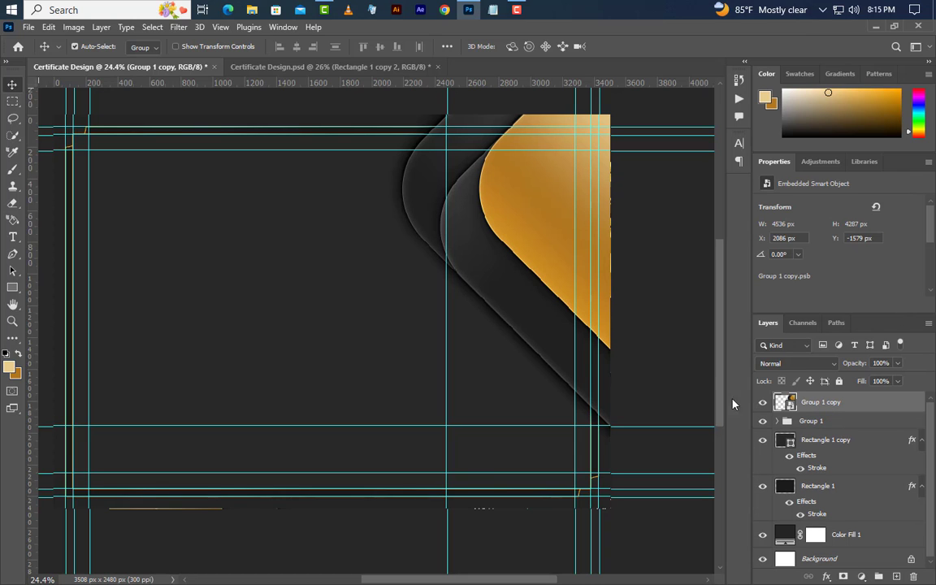
click(48, 26)
click(93, 320)
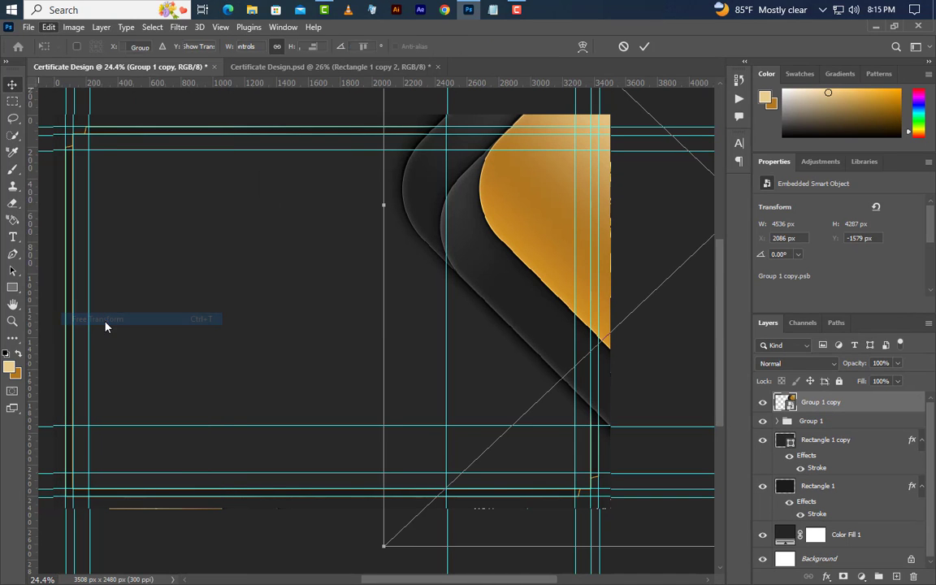
right_click(478, 233)
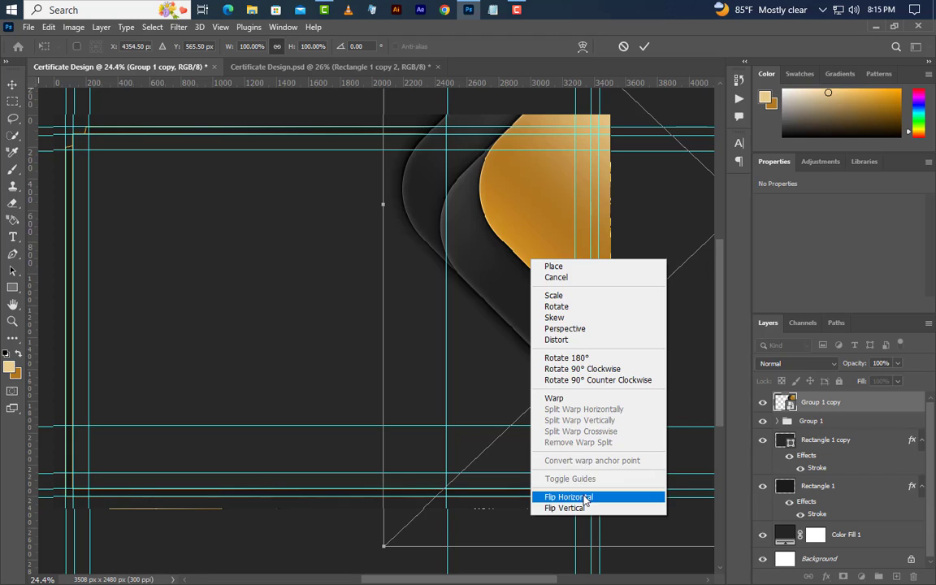
click(520, 449)
right_click(503, 278)
click(528, 524)
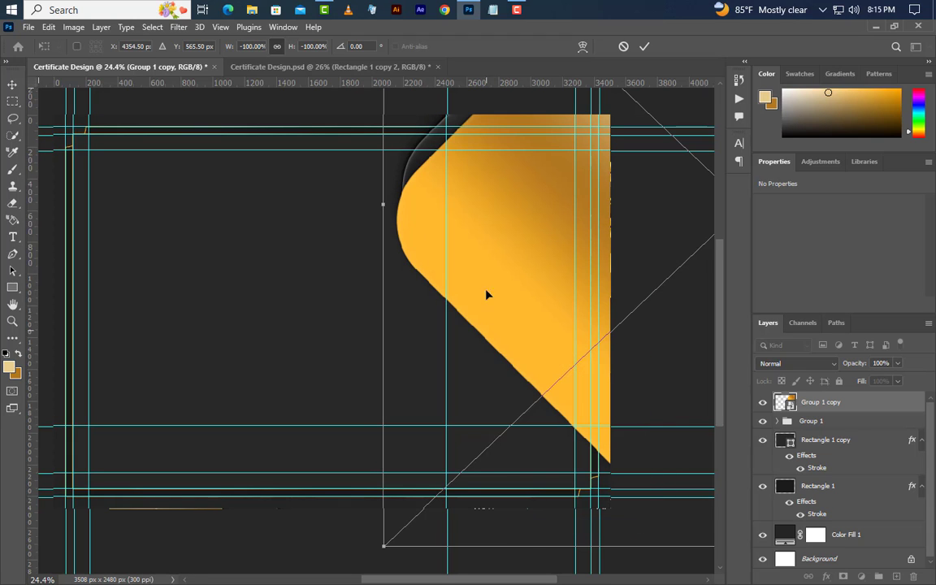
Move the flipped smart object to the certificate's lower-left corner, scale it to about 79%, and apply the transform.
drag(226, 450, 100, 432)
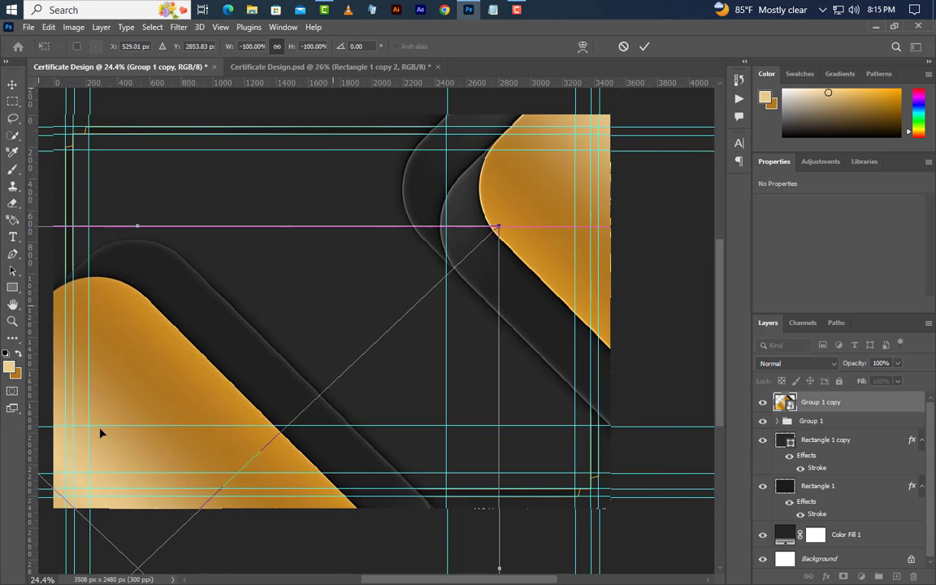
drag(254, 377, 172, 408)
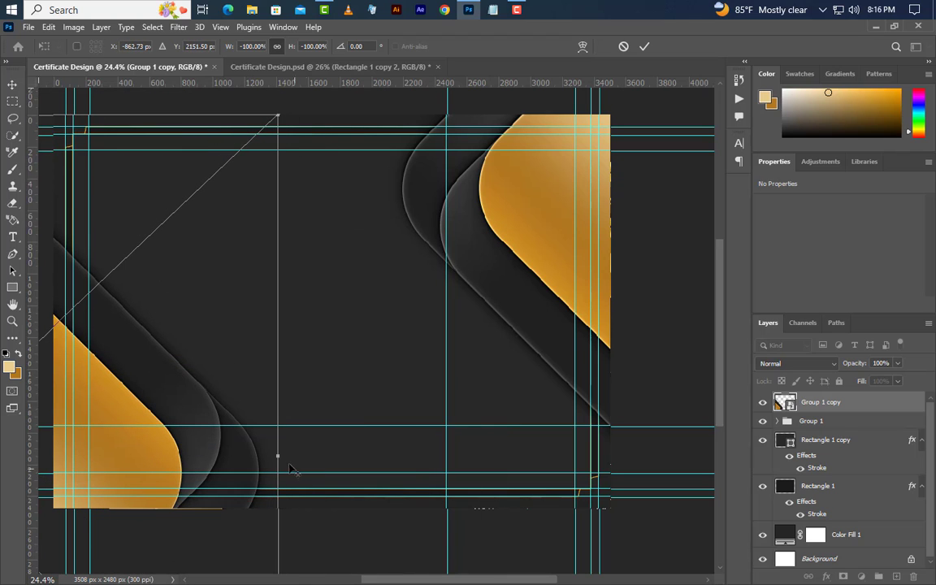
drag(276, 457, 217, 422)
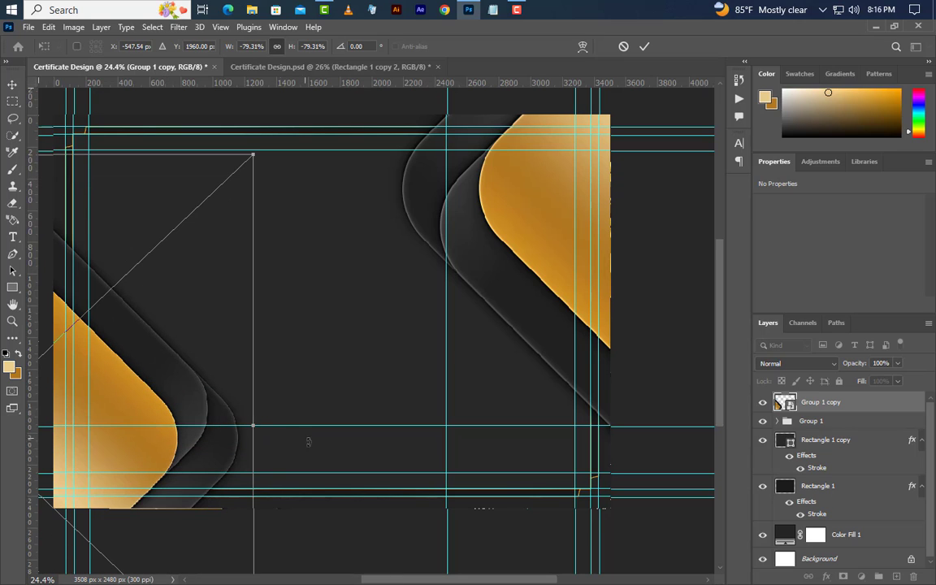
drag(295, 442, 297, 444)
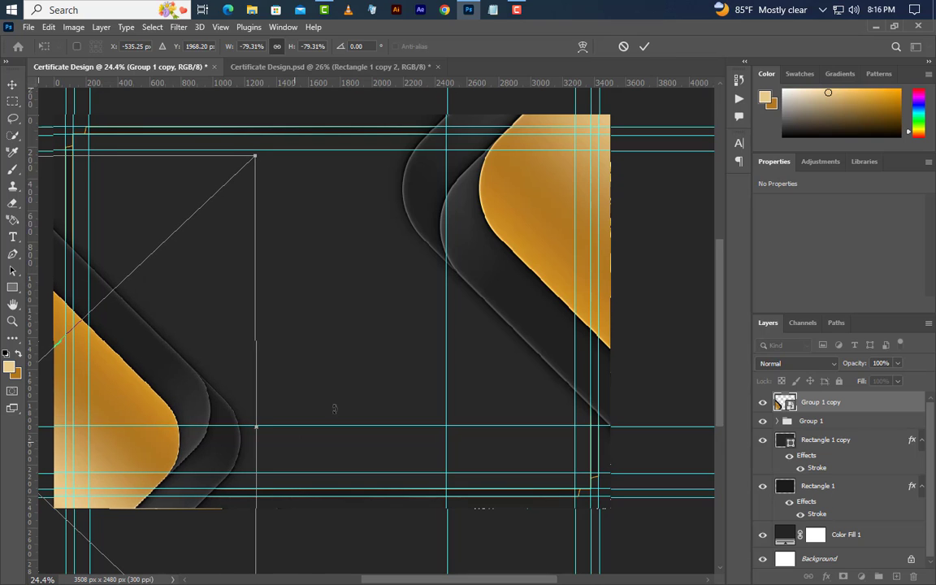
click(643, 45)
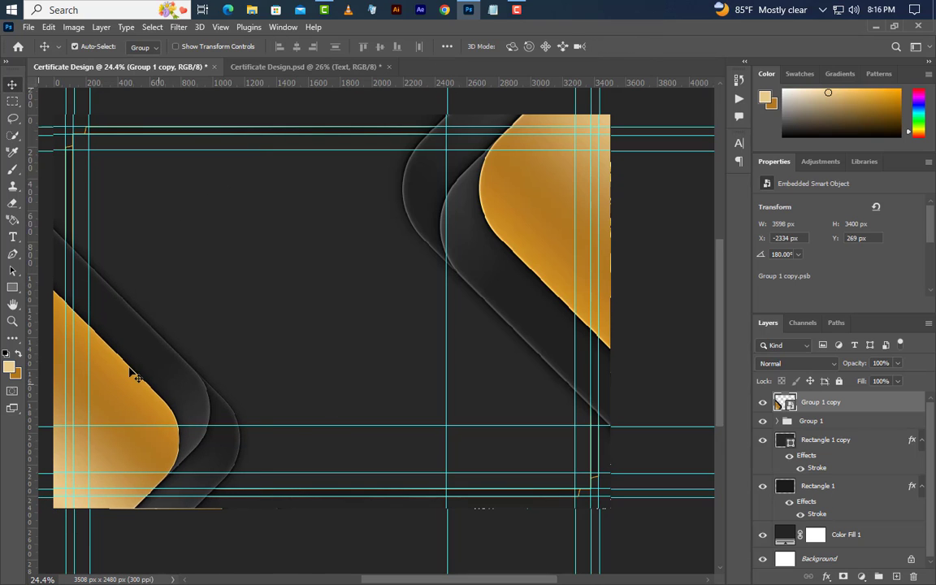
Add the title text "CERTIFICATE" at the guide in the certificate's upper-left area.
click(12, 236)
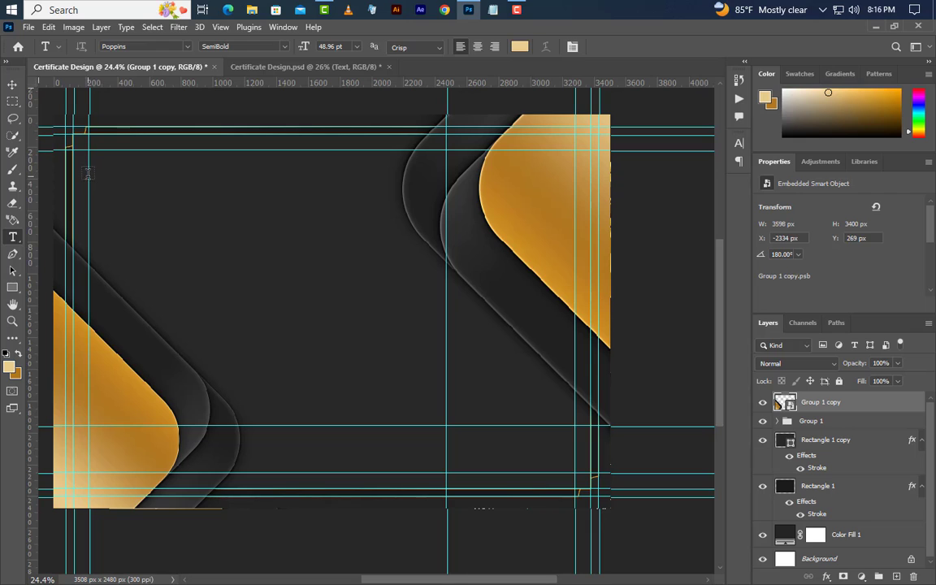
click(88, 173)
text(CER)
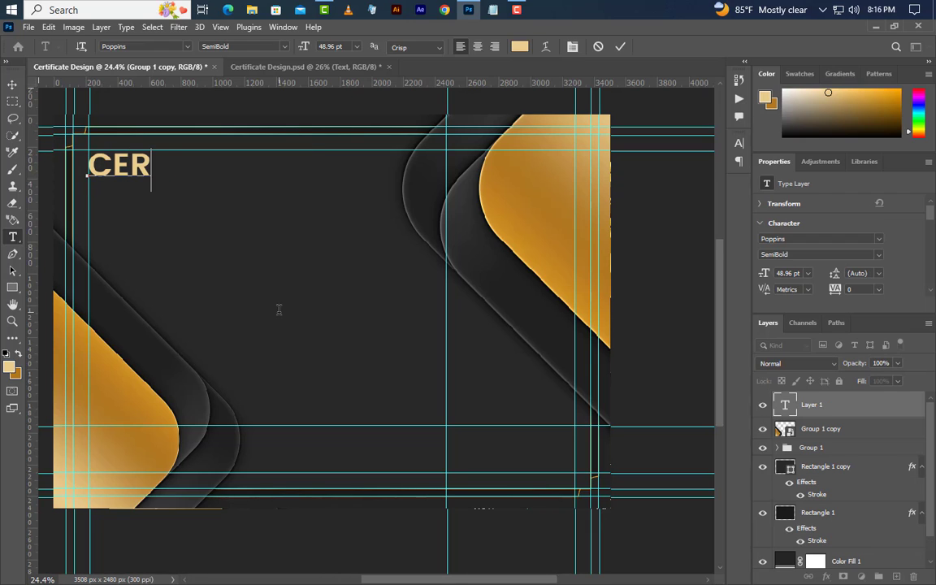
text(TIFICATE)
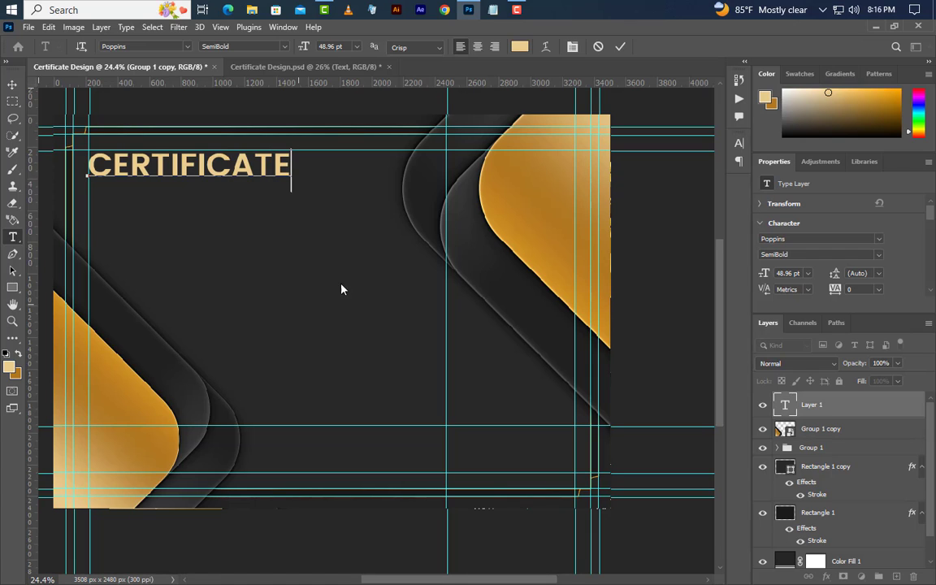
click(619, 47)
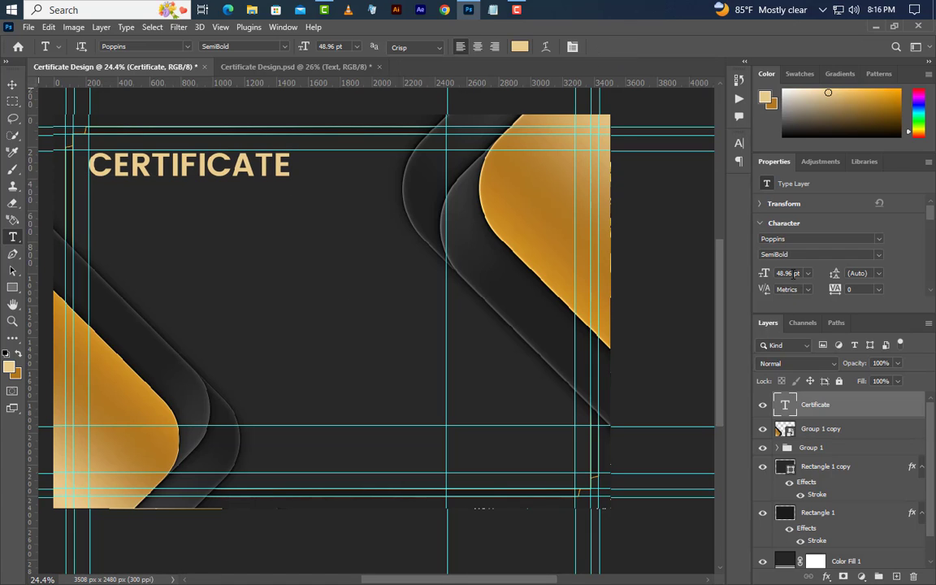
Set the CERTIFICATE title's font size to 57 pt and its text color to white (ffffff).
text(57)
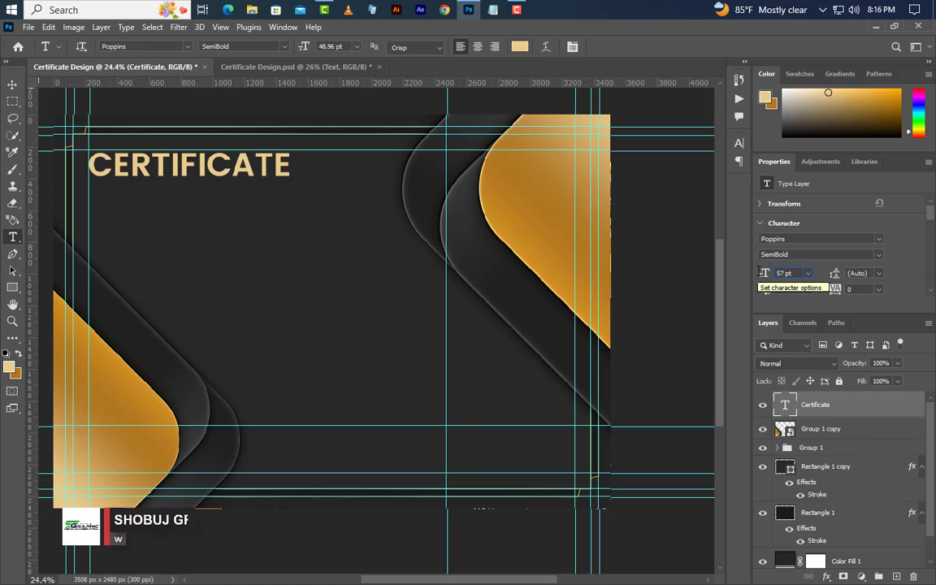
key(Return)
click(878, 255)
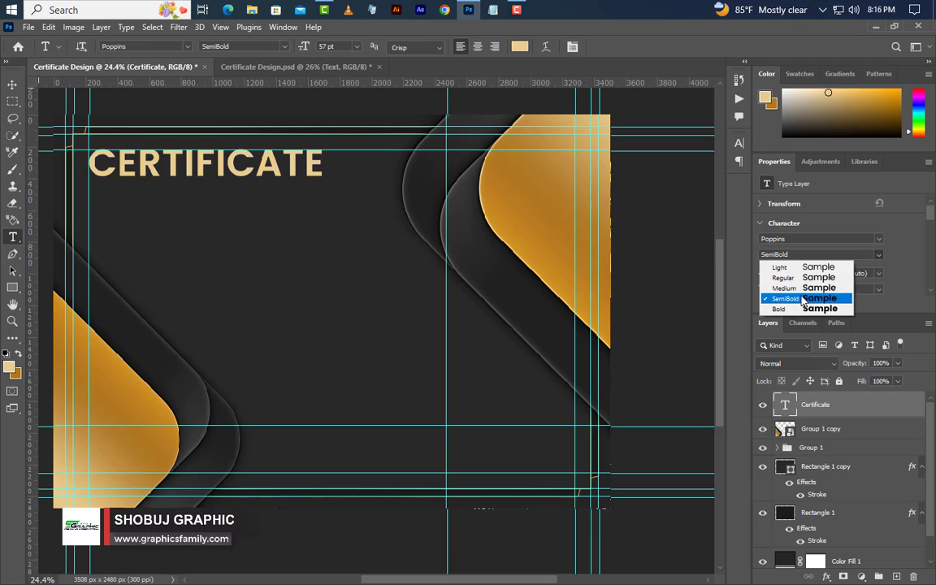
click(790, 232)
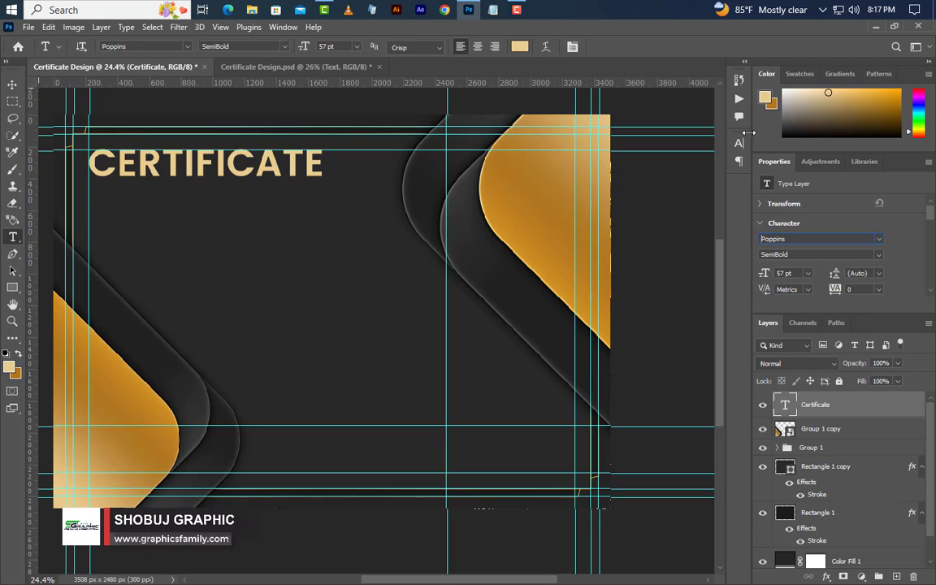
click(738, 143)
click(703, 217)
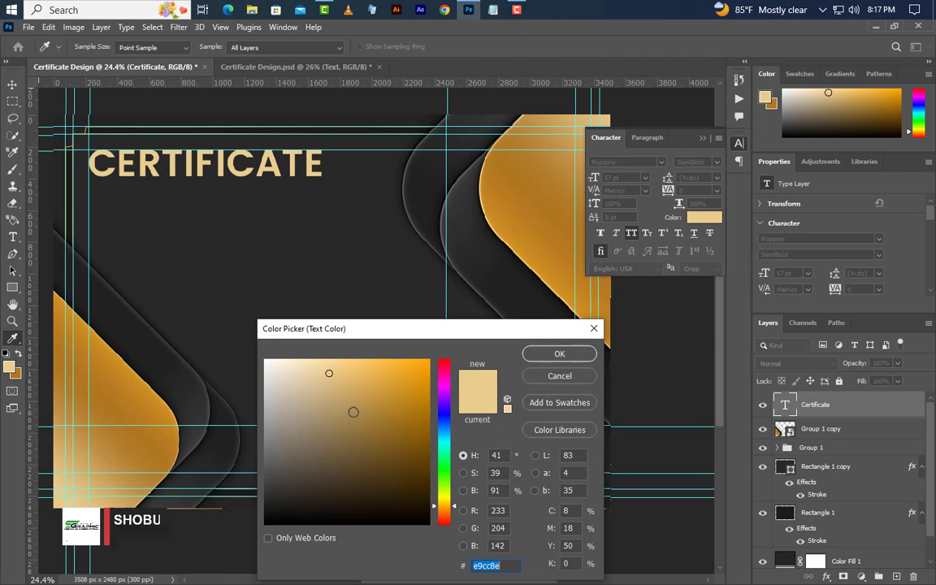
text(ffffff)
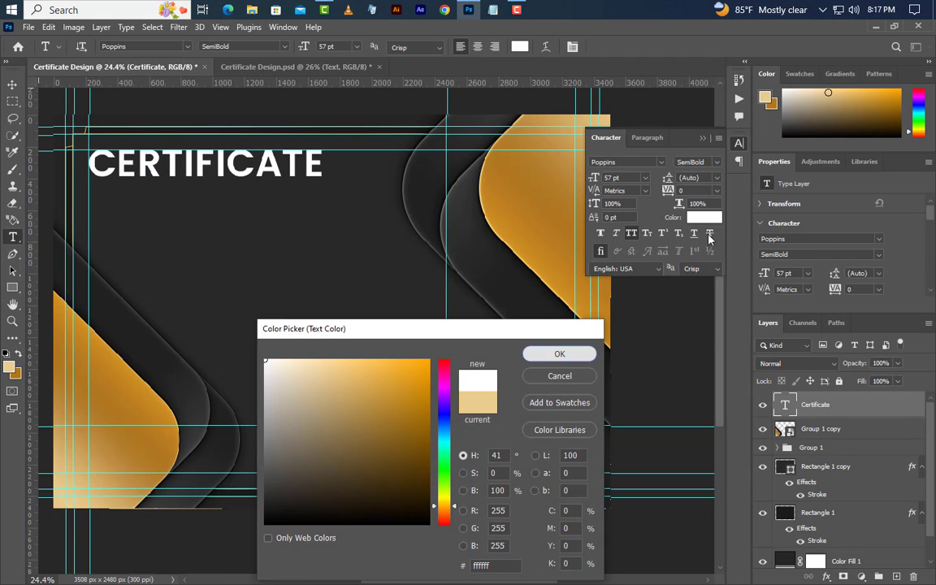
key(Return)
click(12, 84)
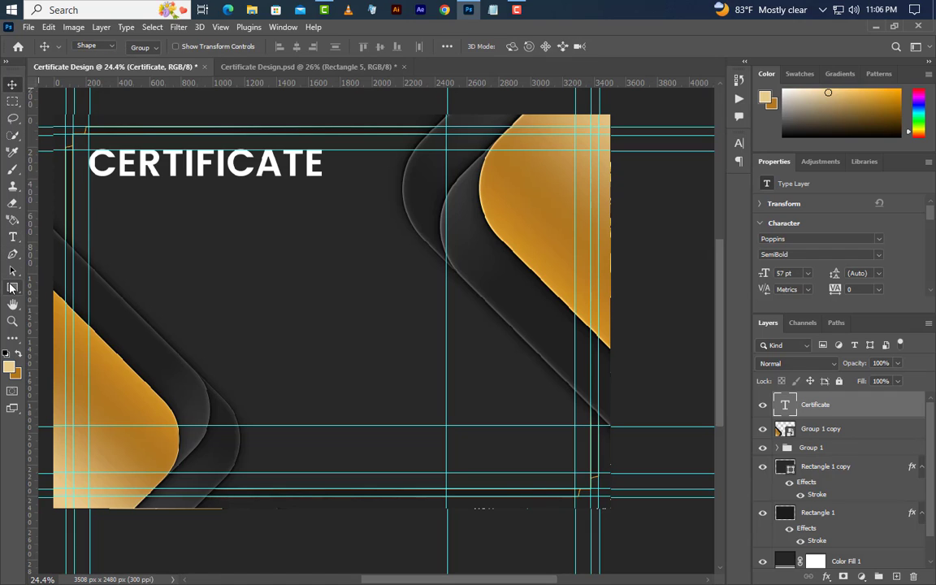
Draw a rectangle below the CERTIFICATE title and set its size to 1210 px wide by 142 px high.
click(12, 287)
click(48, 287)
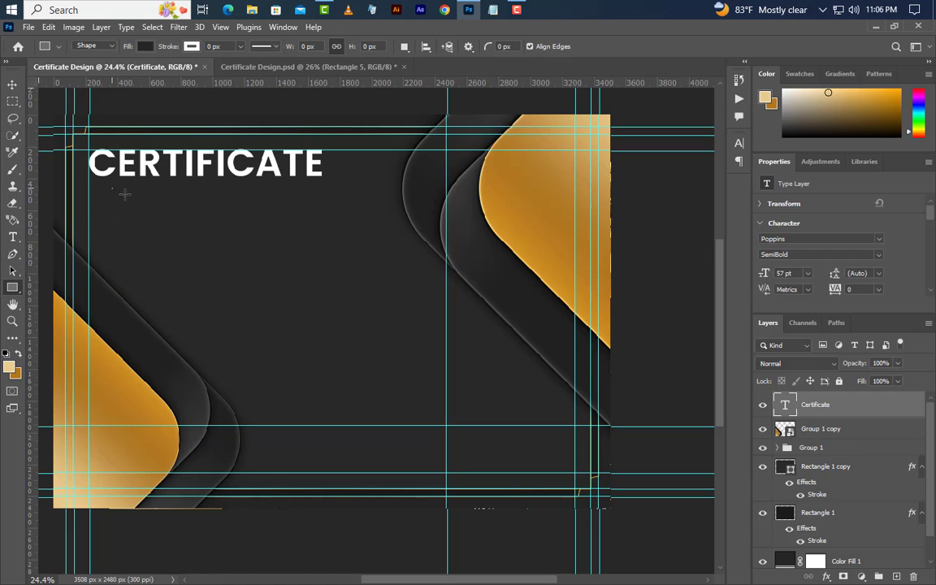
mouse_move(112, 188)
mouse_down()
mouse_move(317, 216)
mouse_move(302, 218)
mouse_up()
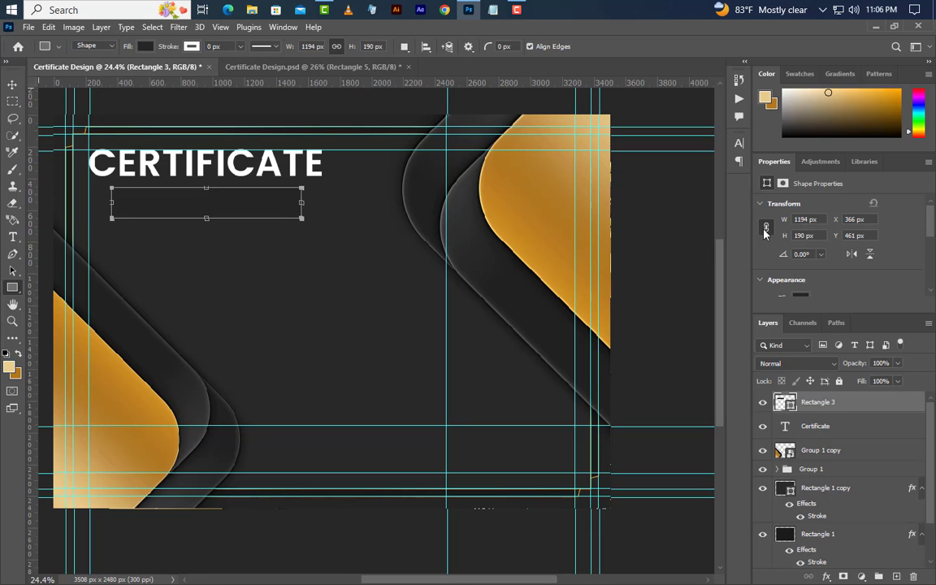
click(809, 218)
text(1210)
key(Return)
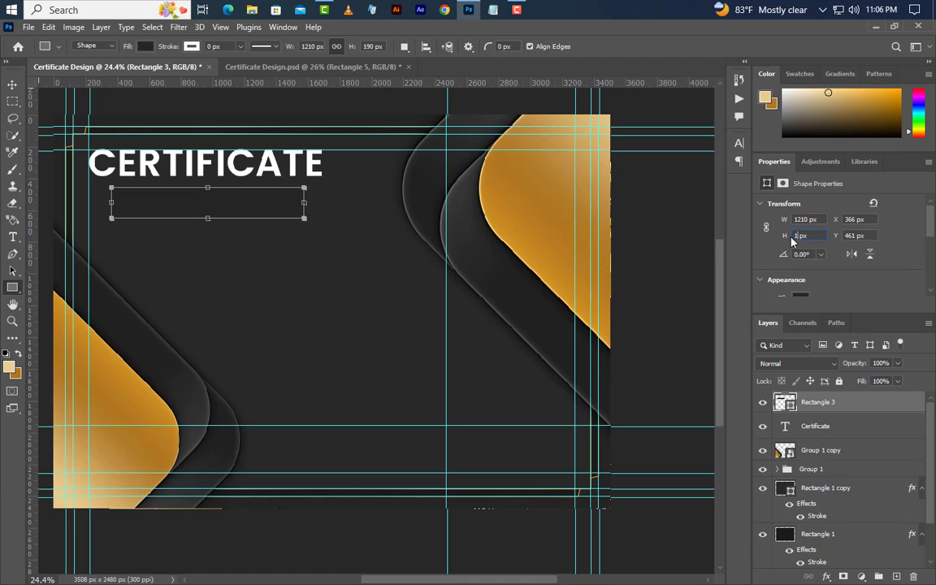
key(Return)
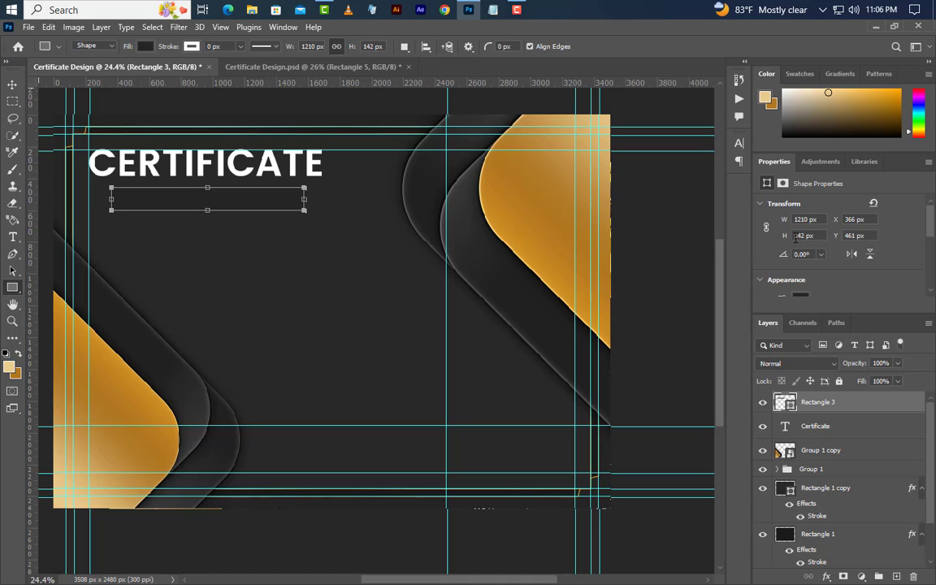
Add a new layer and draw a square of about 233 px below the title's rectangle.
click(896, 576)
right_click(14, 290)
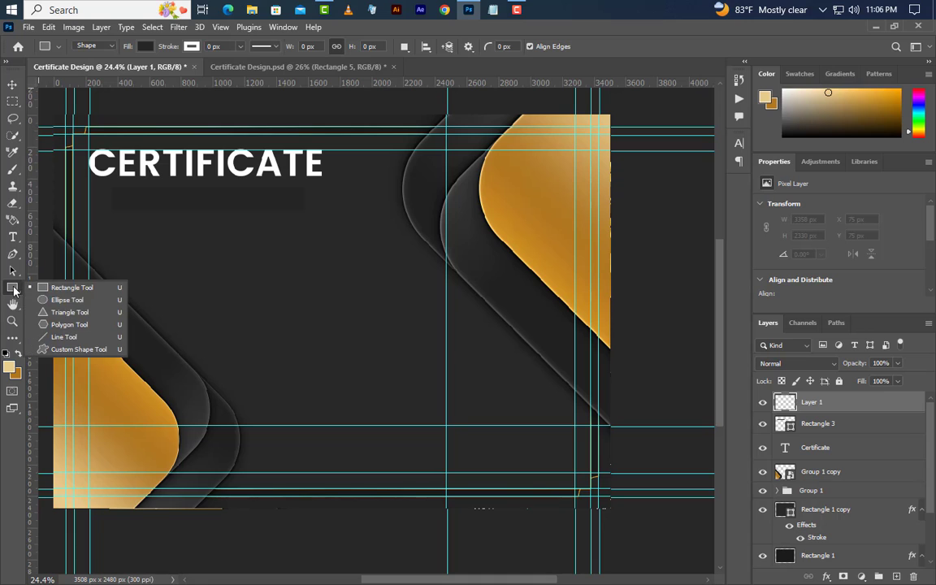
click(57, 285)
drag(269, 238, 307, 276)
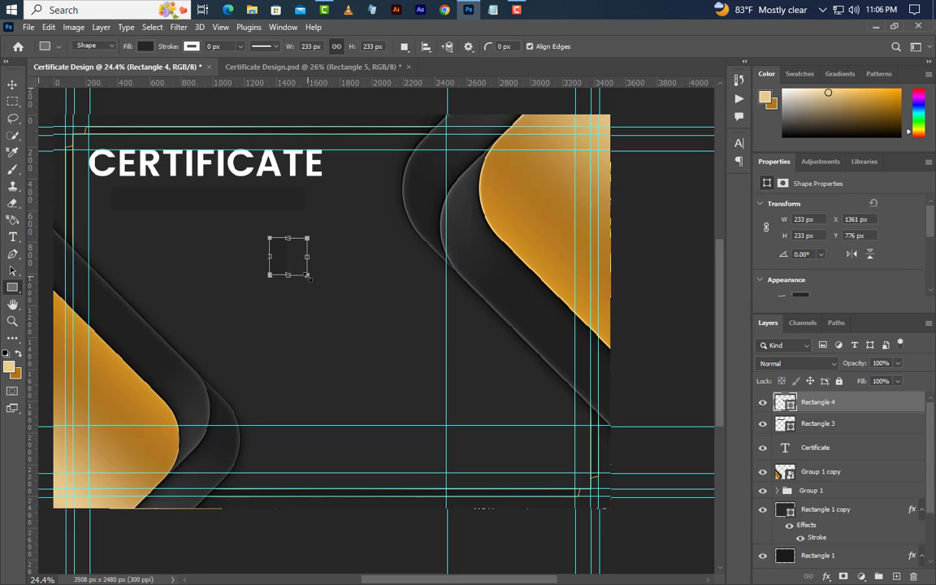
Rotate the small square by 45° and set its size to 125 x 125 px.
right_click(292, 258)
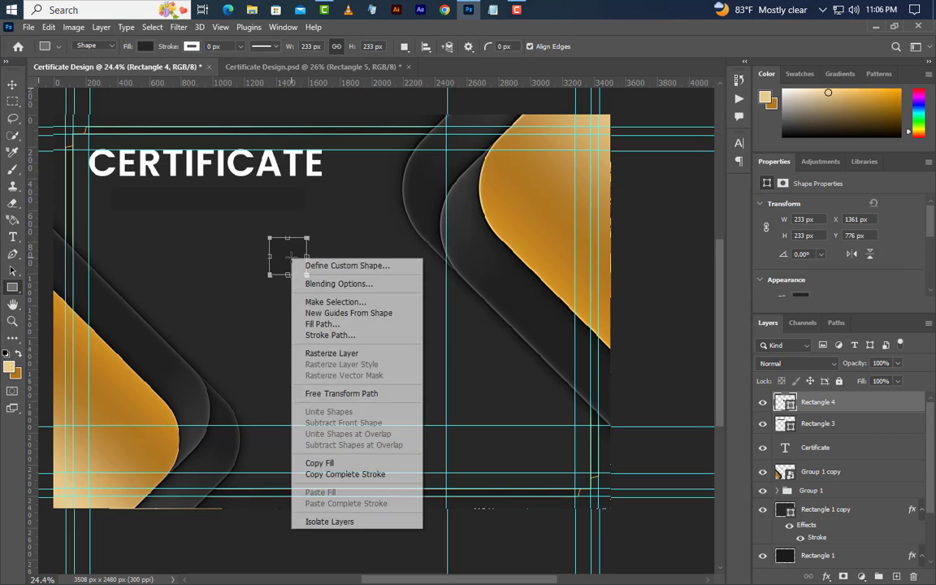
click(341, 393)
drag(319, 226, 329, 237)
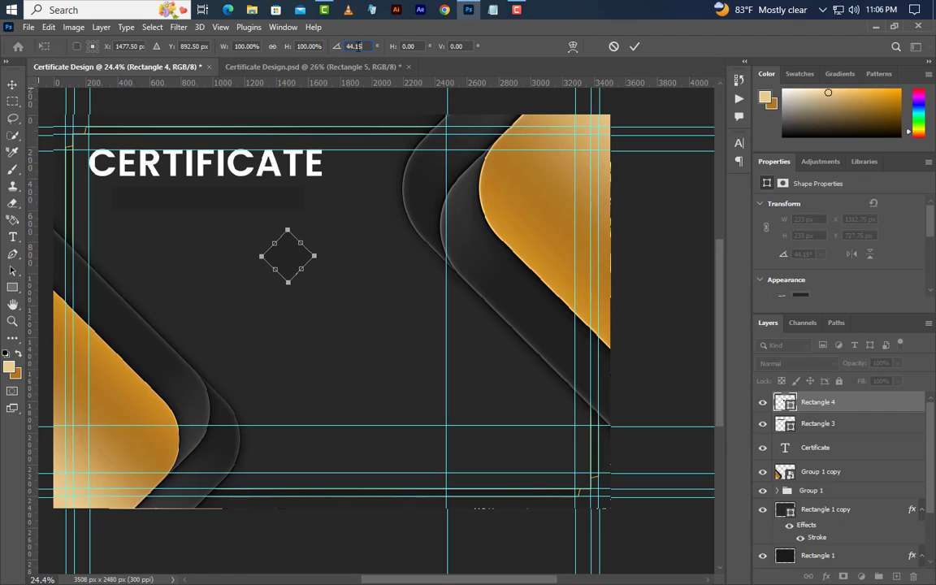
text(45)
click(634, 47)
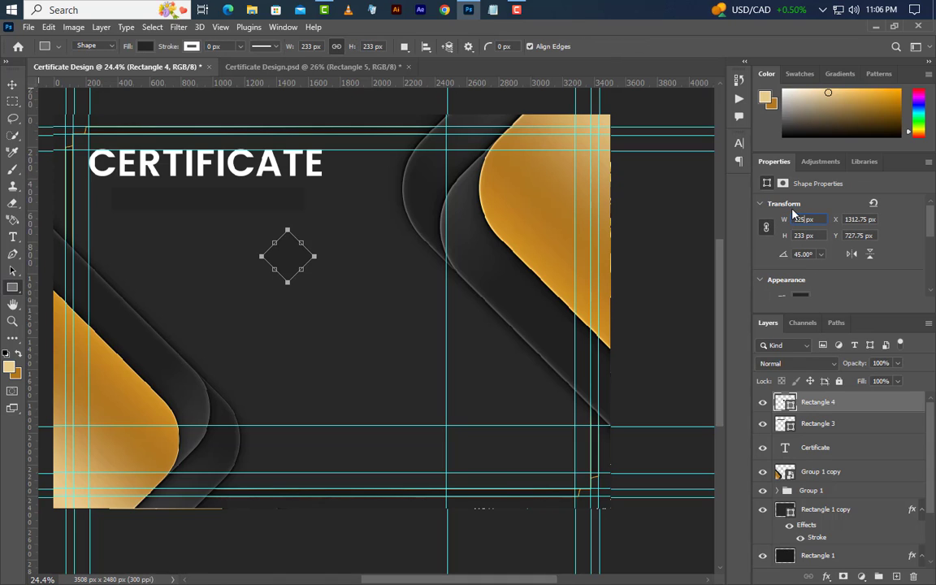
key(Return)
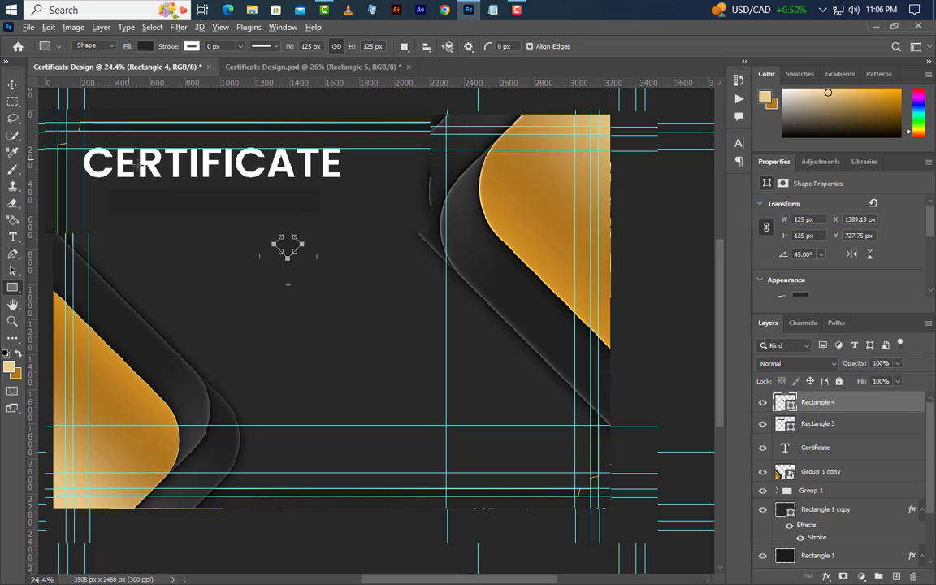
Move the rotated square onto the right end of the rectangle below the title to form a pointed end.
scroll(139, 166, up, 3)
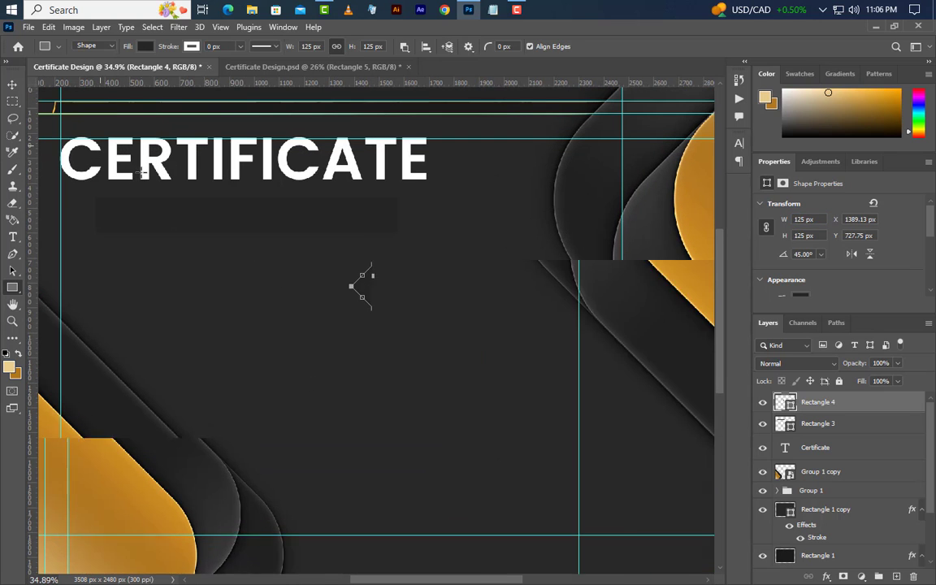
click(11, 85)
drag(373, 292, 397, 221)
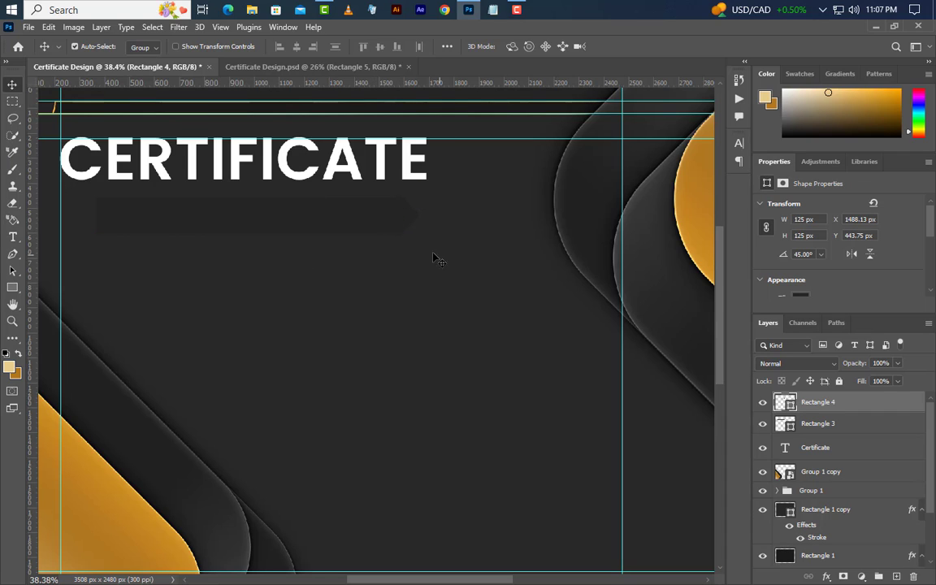
Duplicate the rotated square onto the rectangle's left end and group both squares with the rectangle.
key(alt+shift)
drag(413, 221, 112, 215)
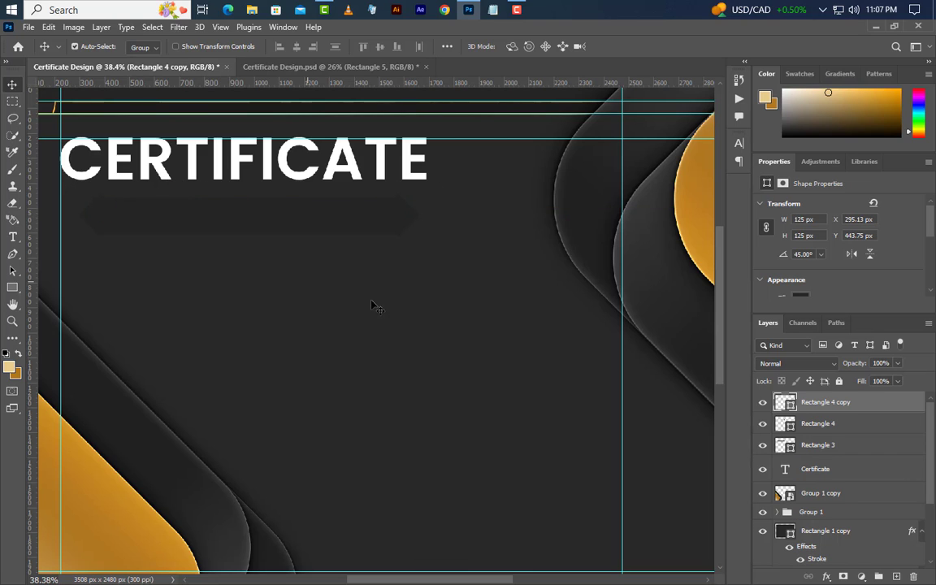
shift+click(833, 446)
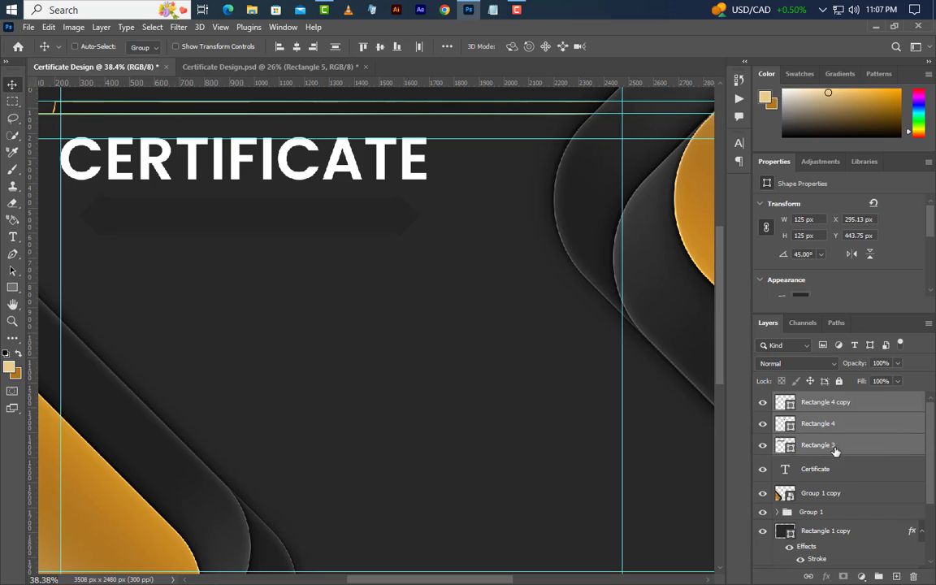
click(877, 576)
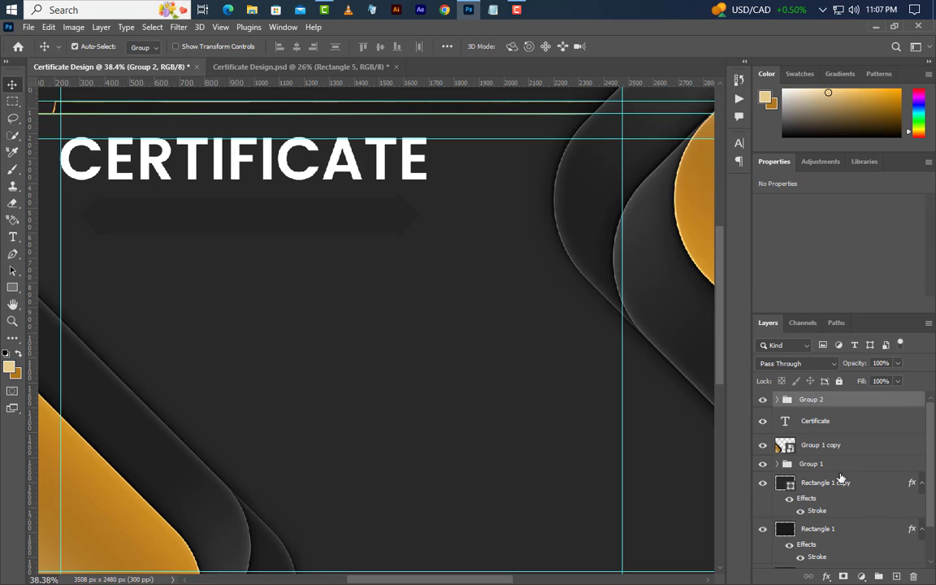
Copy the gold layer style from Rectangle 2 copy 2 in Group 1 and paste it onto the banner group below the title.
click(803, 470)
click(777, 464)
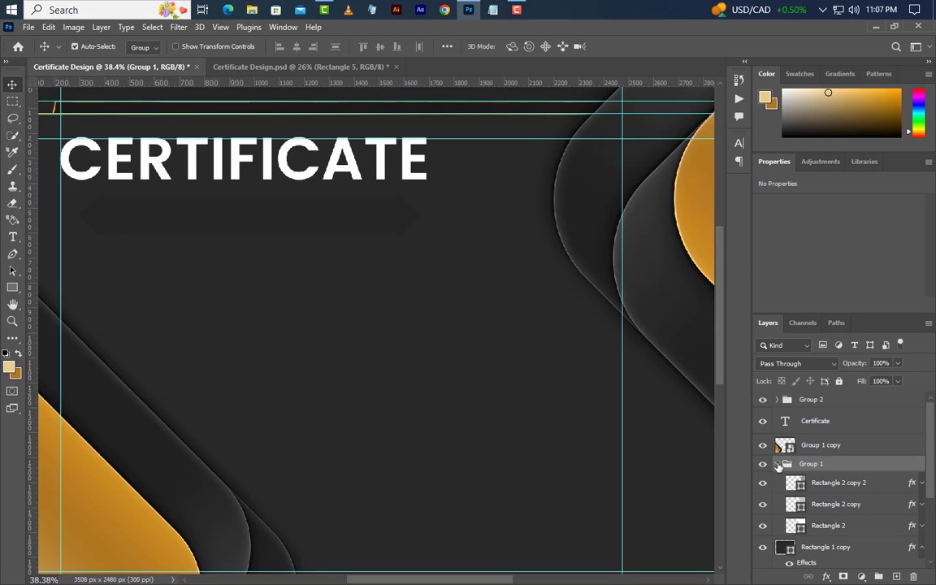
click(786, 484)
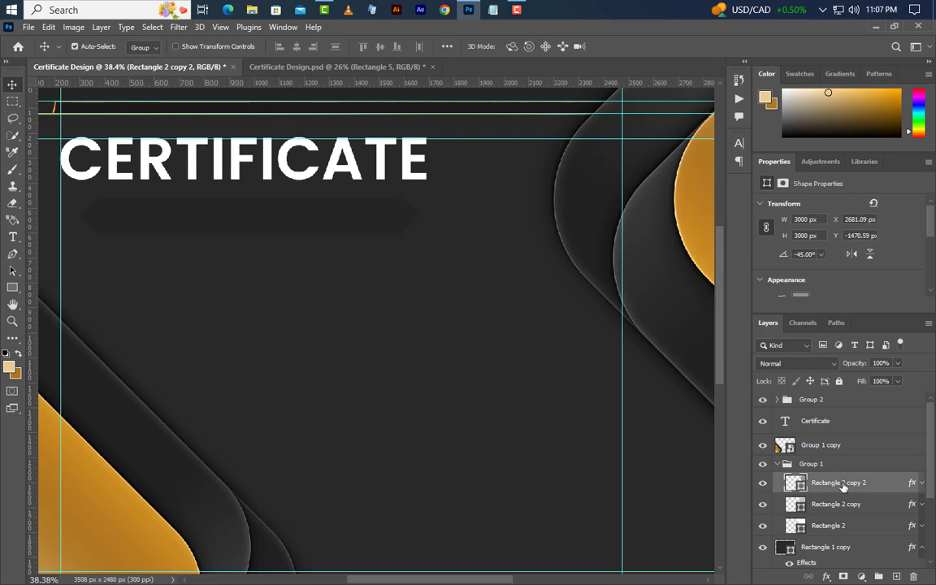
click(762, 484)
click(762, 484)
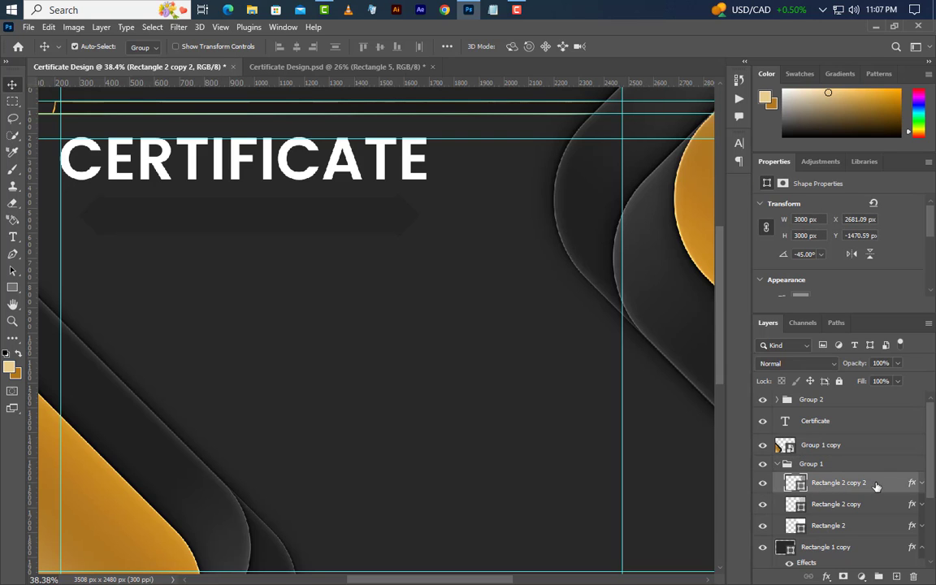
right_click(875, 484)
click(795, 373)
click(822, 402)
right_click(819, 403)
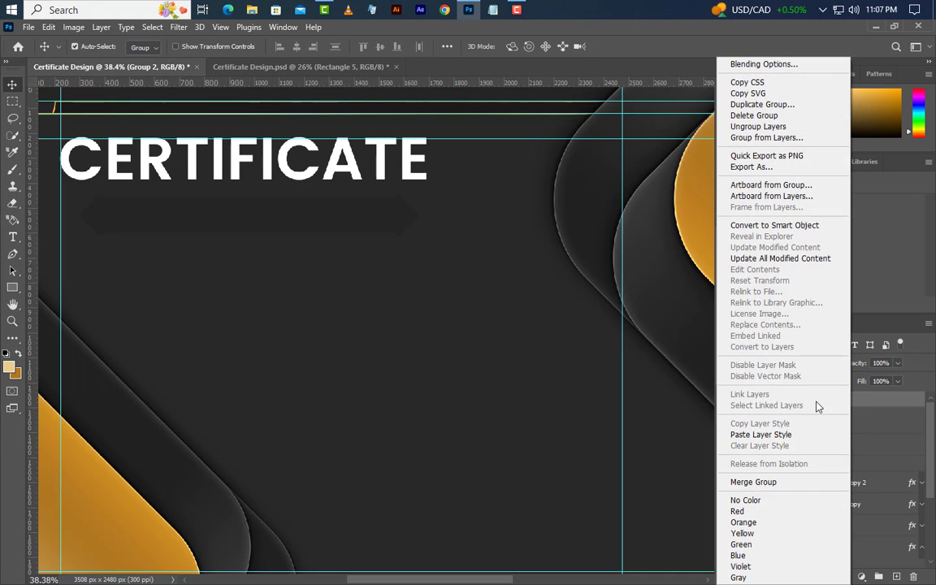
click(763, 435)
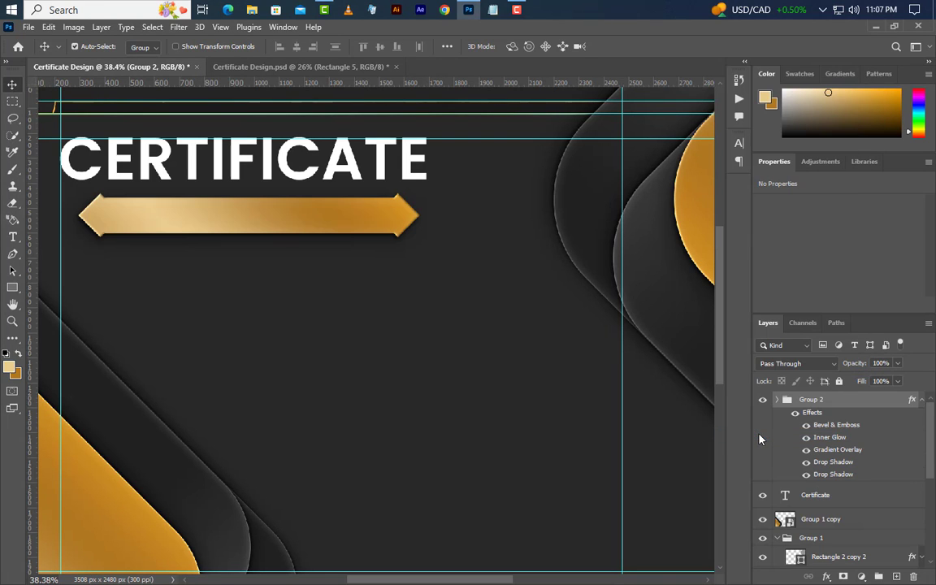
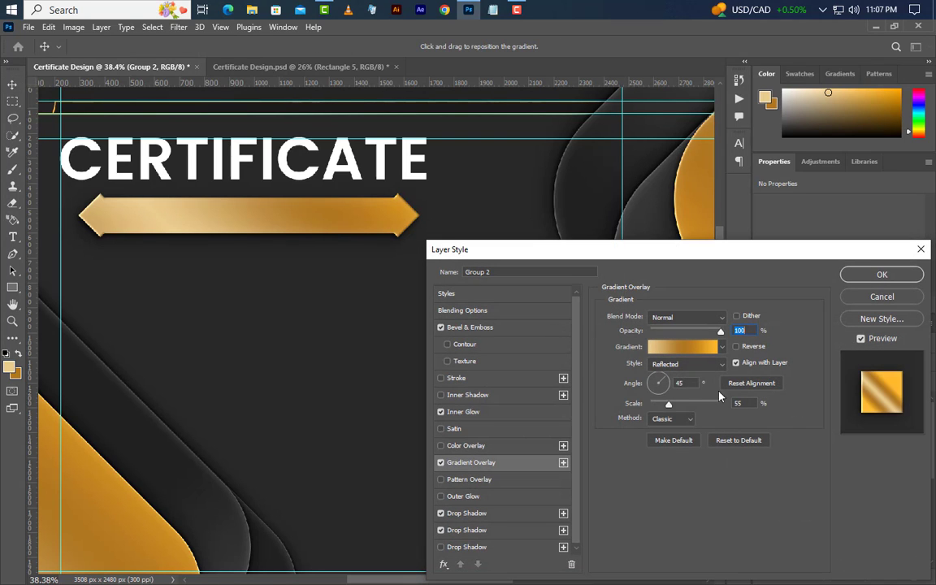
Set the banner's gradient overlay angle to 0°, centre its light highlight on the banner and widen the gradient's scale to span both ends.
text(0)
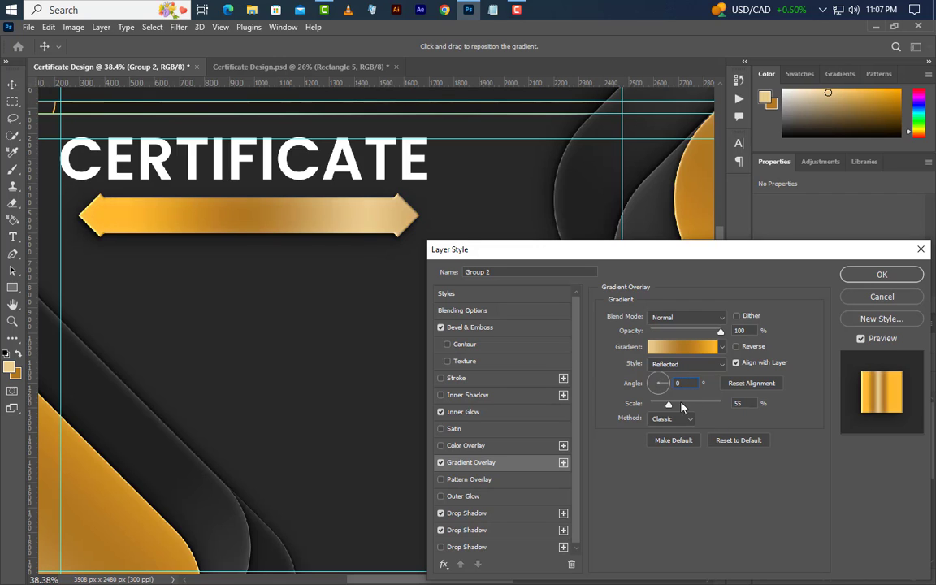
drag(667, 404, 650, 404)
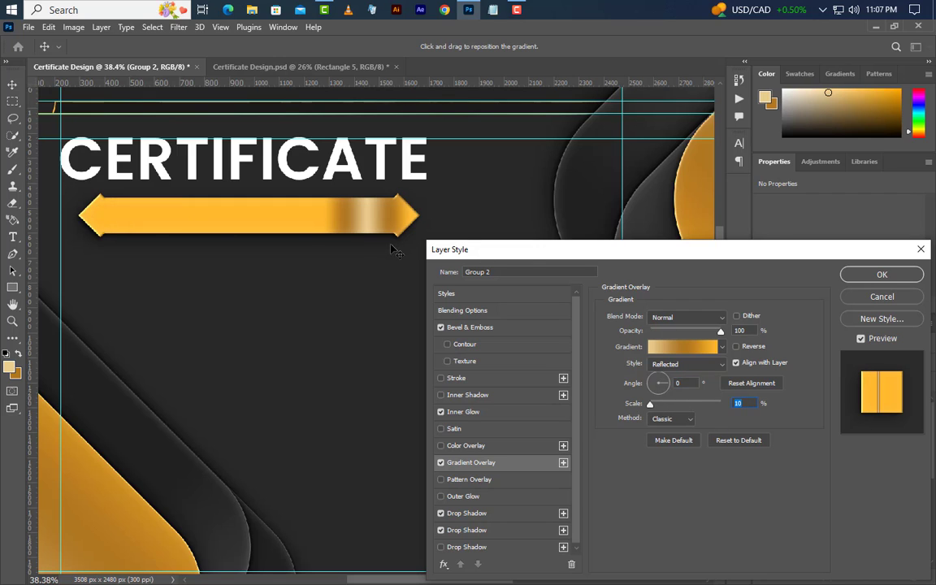
drag(391, 247, 273, 254)
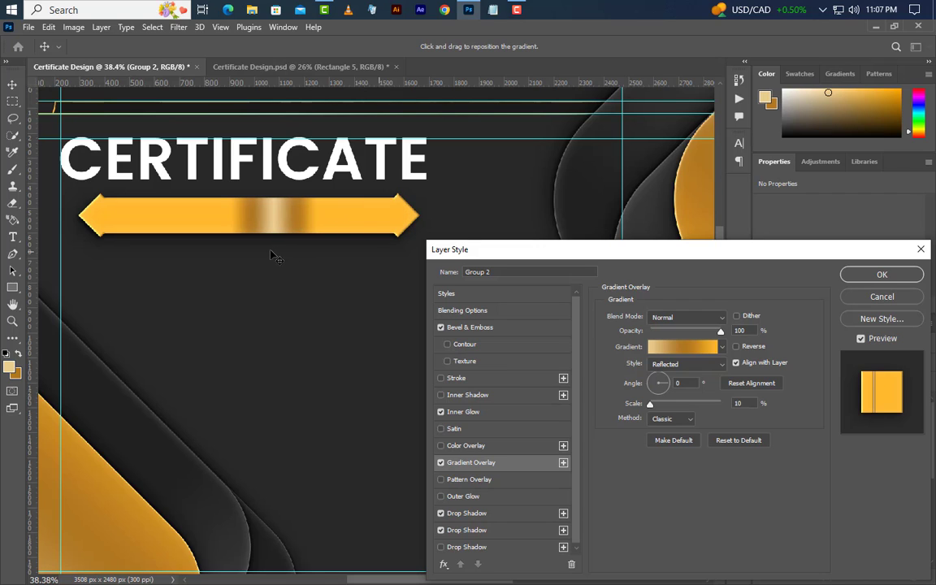
drag(650, 404, 683, 410)
click(881, 274)
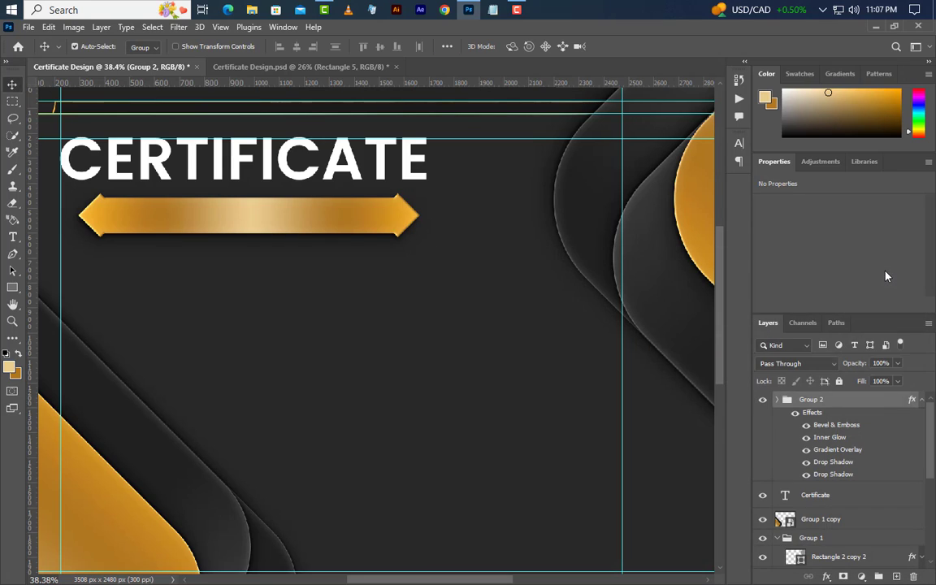
Add the text "OF APPRECIATION" over the banner and set its font size to 23.36 pt.
click(12, 234)
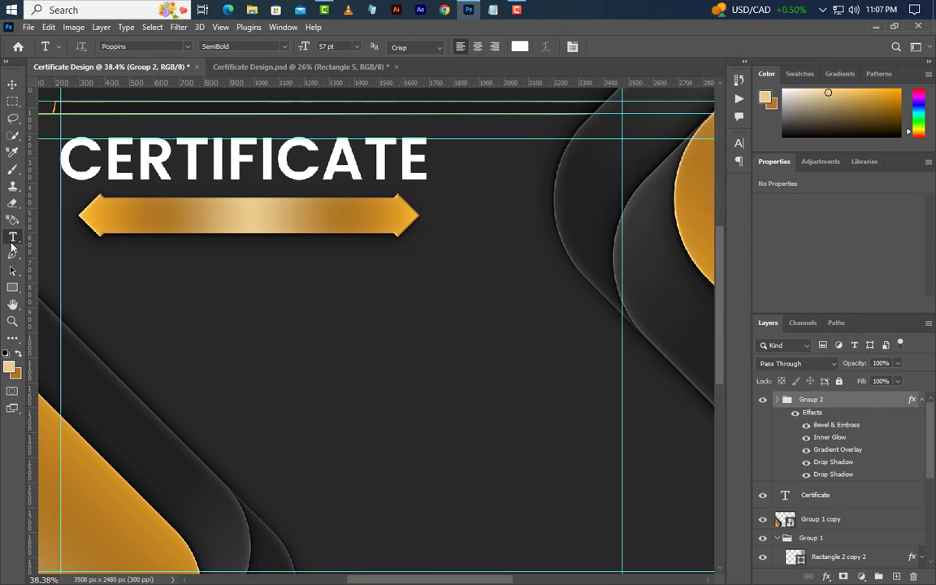
click(175, 264)
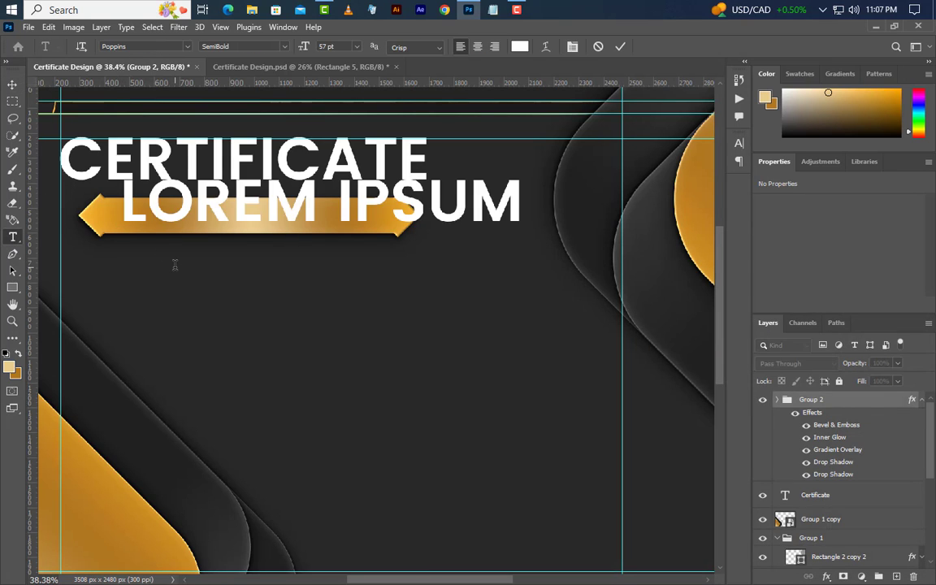
text(OF)
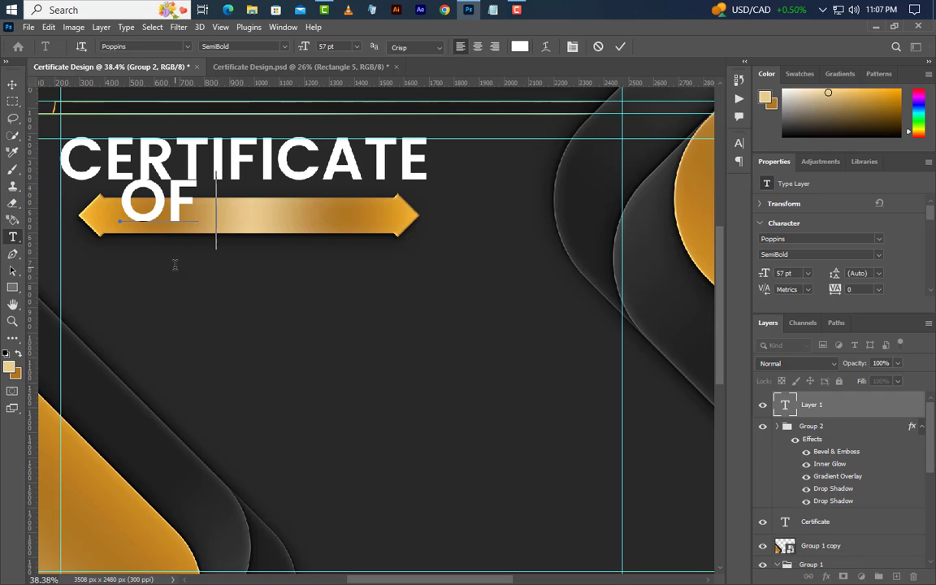
text( APPREC)
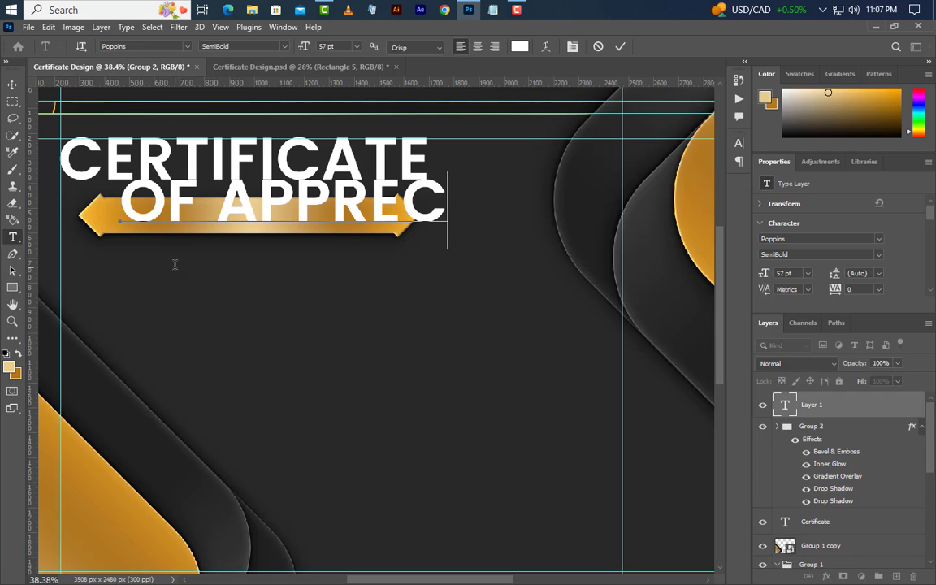
text(IATIO)
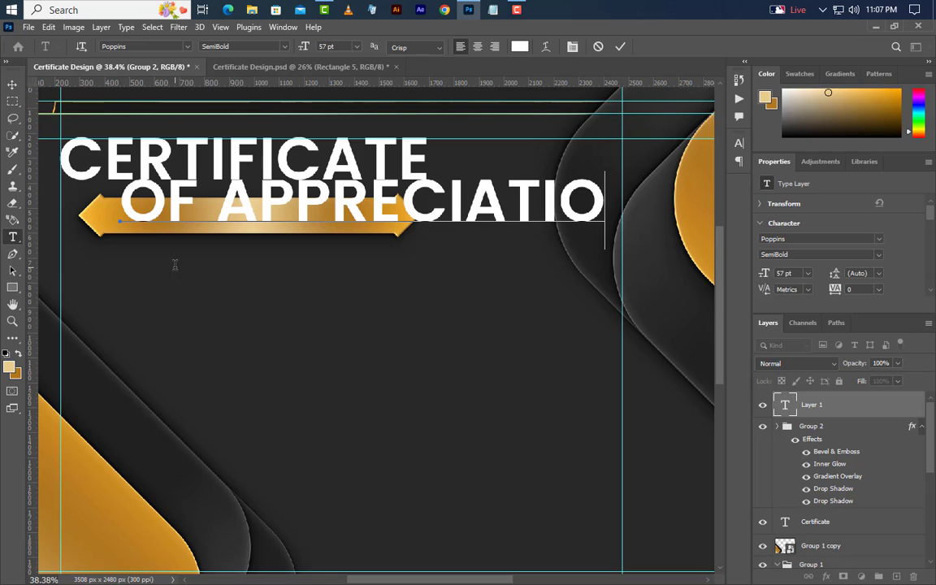
text(N)
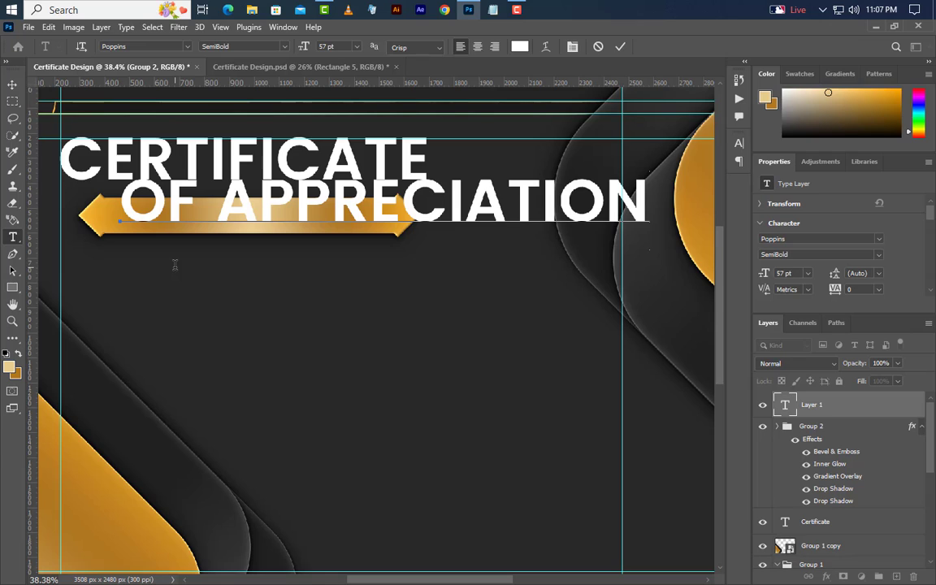
click(620, 47)
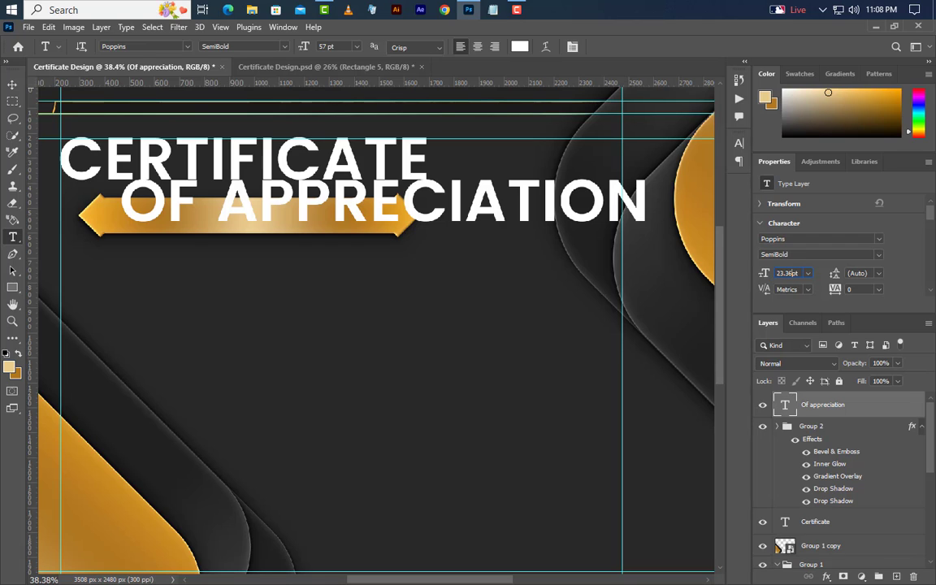
key(Return)
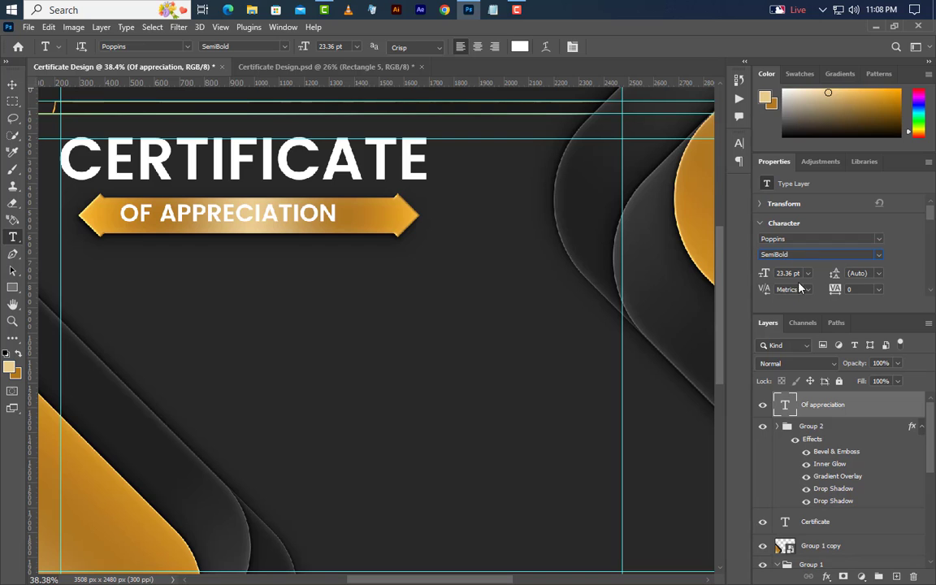
Change the OF APPRECIATION text colour to black (000000).
click(738, 144)
click(704, 217)
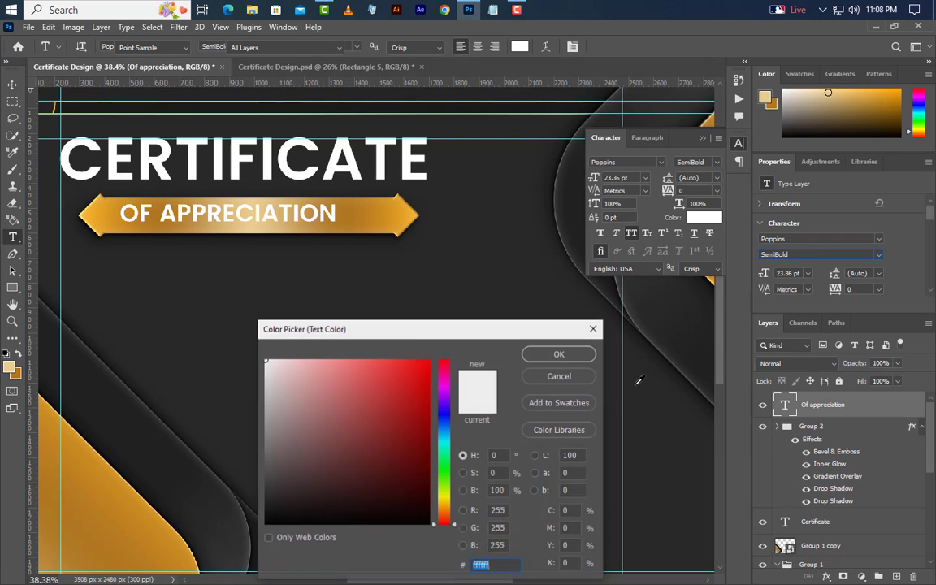
drag(323, 470, 261, 527)
click(577, 353)
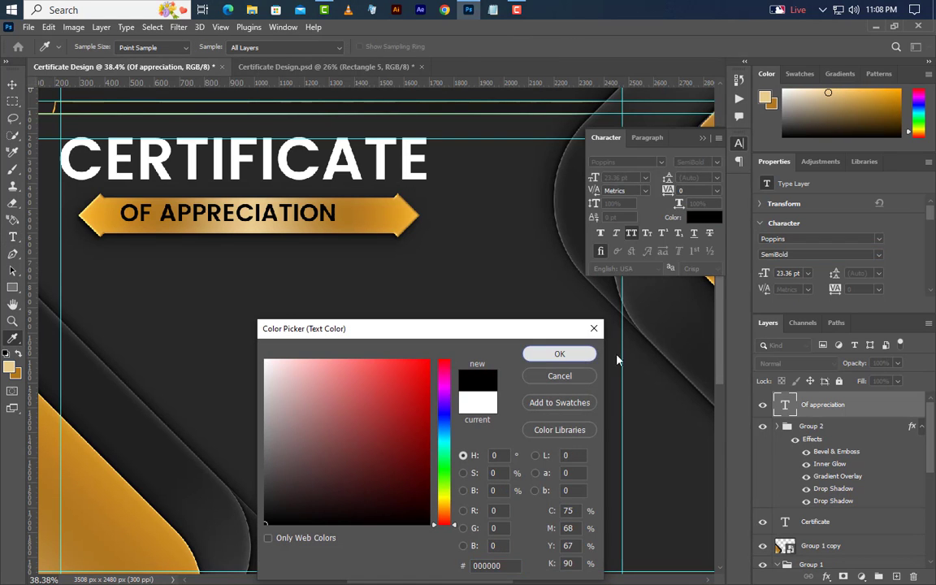
click(703, 138)
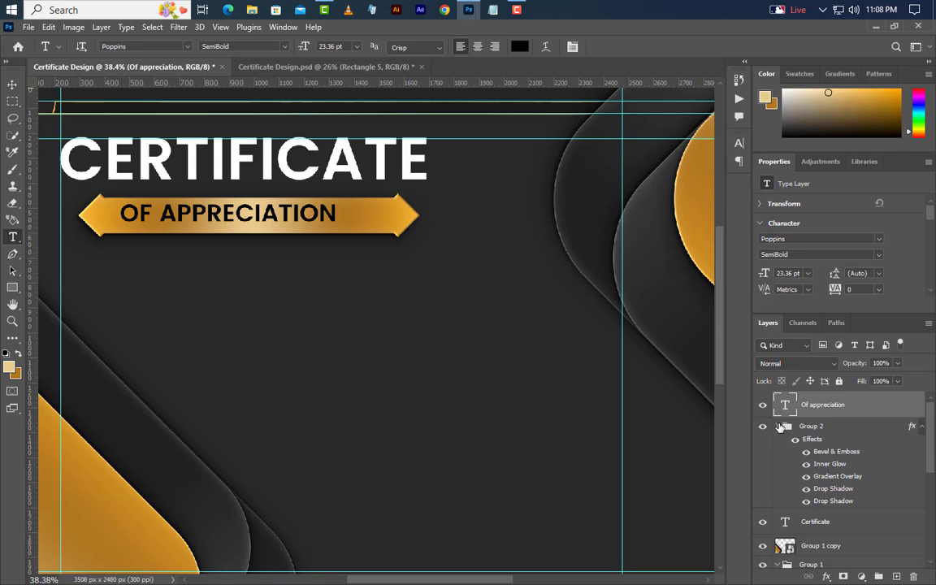
Centre the OF APPRECIATION text horizontally and vertically on the banner's rectangle, using the shape's outline as the selection, and deselect.
click(778, 426)
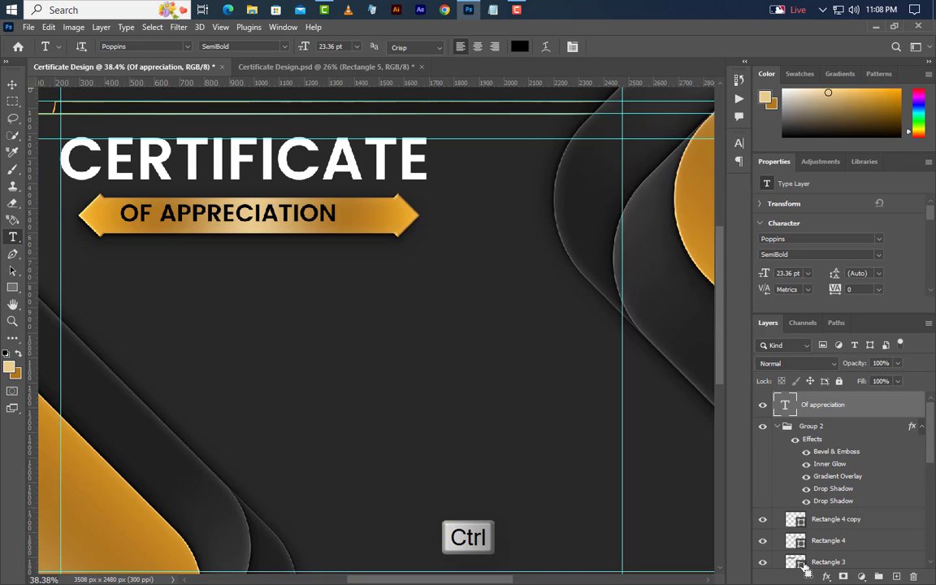
ctrl+click(795, 518)
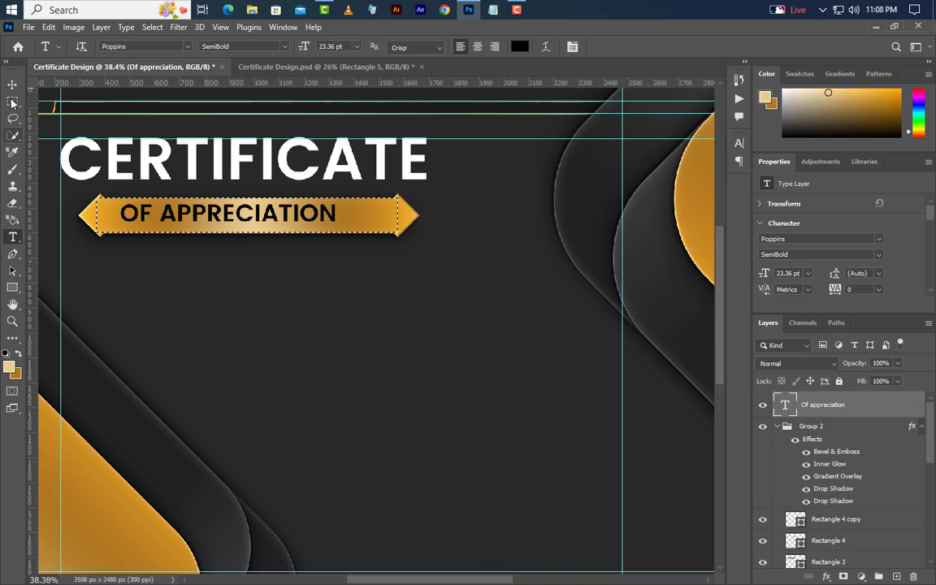
click(12, 84)
click(297, 47)
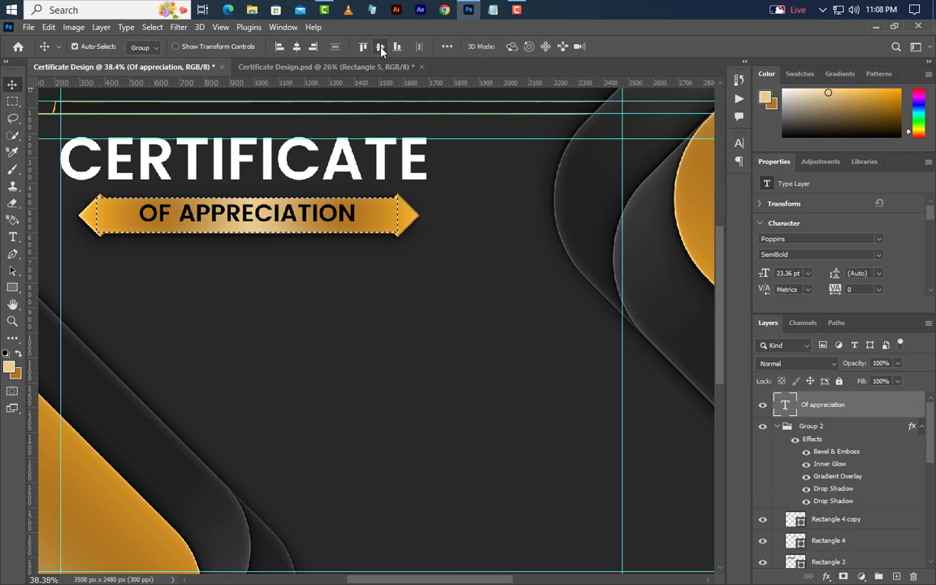
click(380, 46)
click(152, 27)
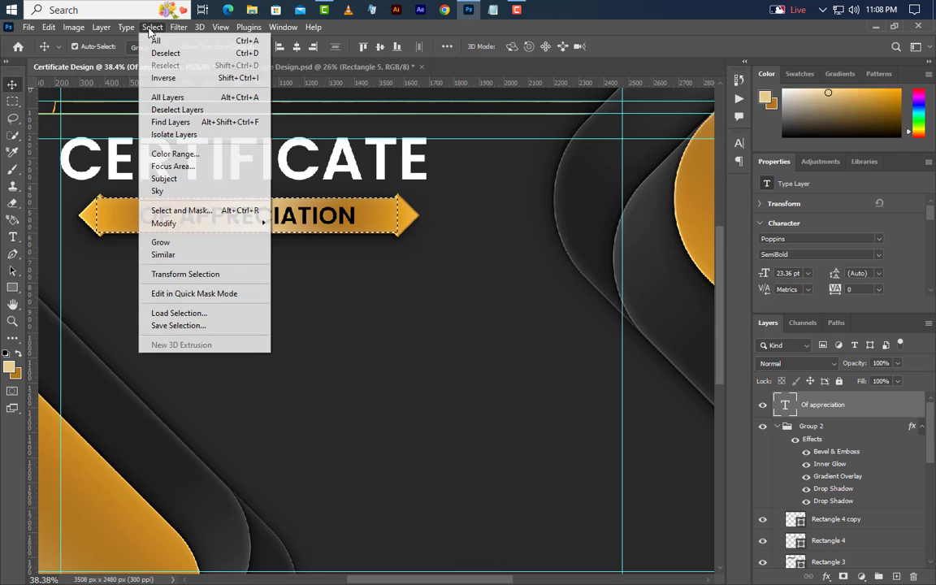
click(167, 52)
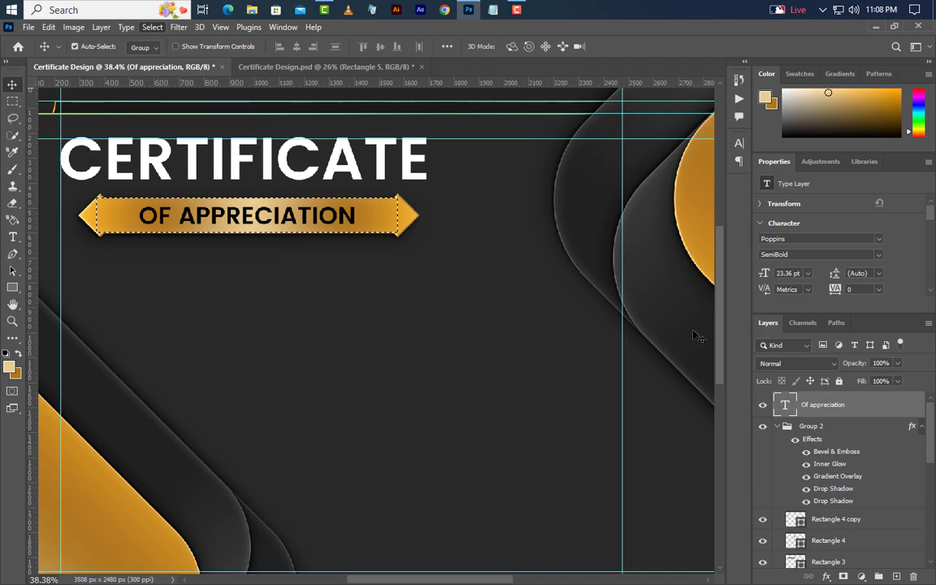
Collapse the banner group and group it together with the OF APPRECIATION text.
click(921, 426)
click(776, 426)
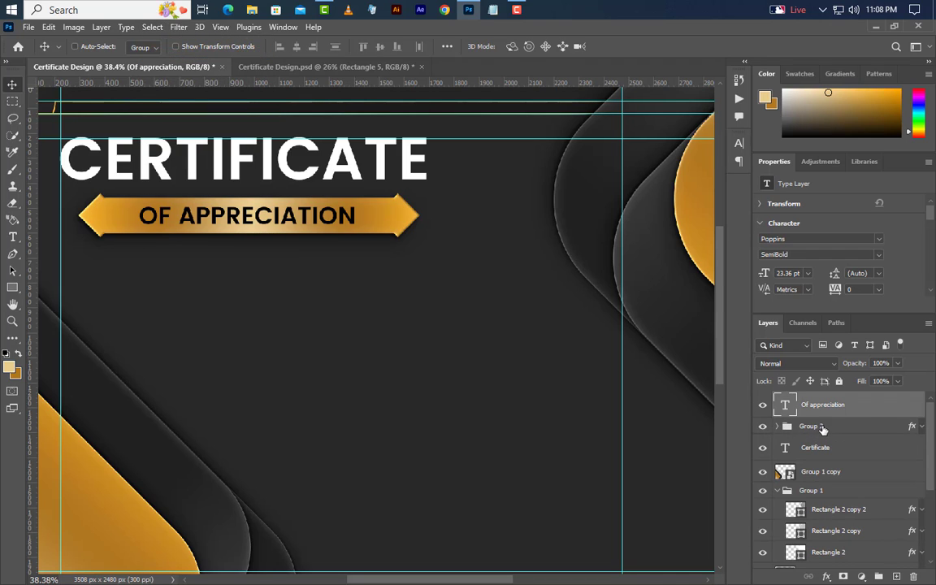
ctrl+click(822, 429)
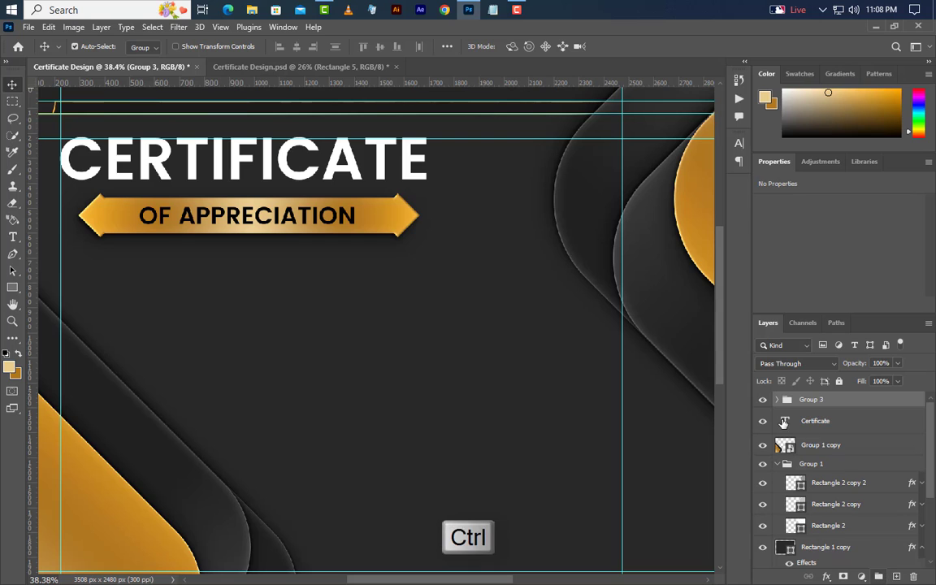
Align the banner and its text to the left edge of the CERTIFICATE title and clear the selection.
ctrl+click(784, 421)
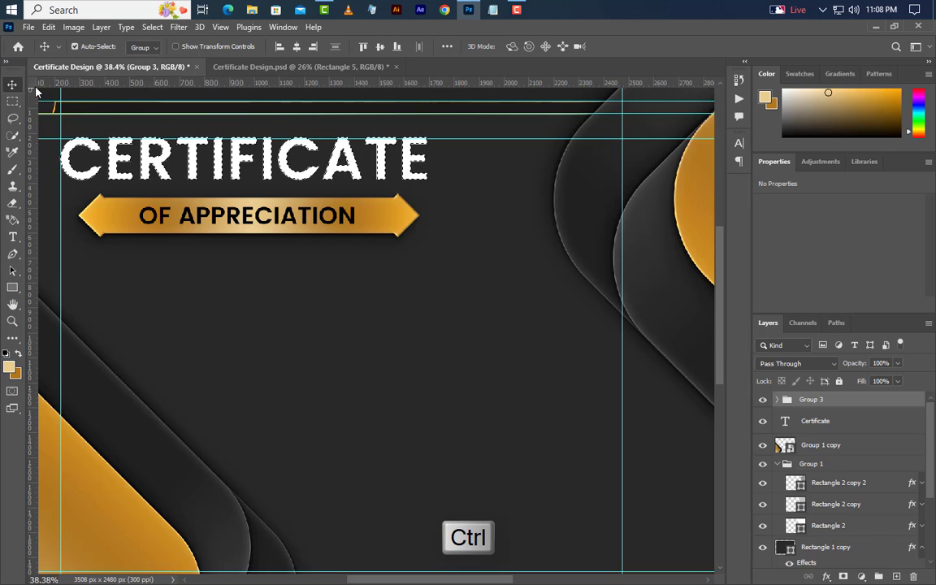
click(278, 47)
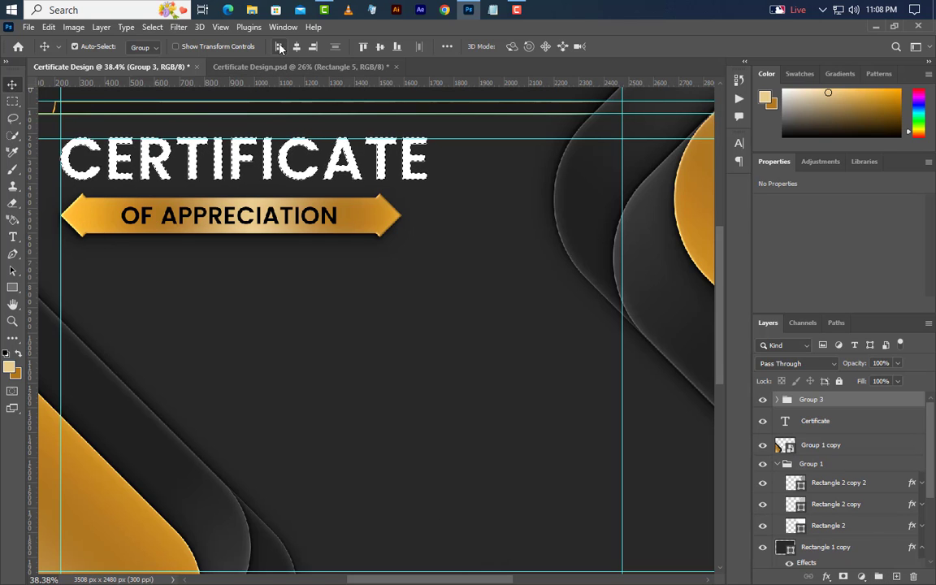
click(152, 27)
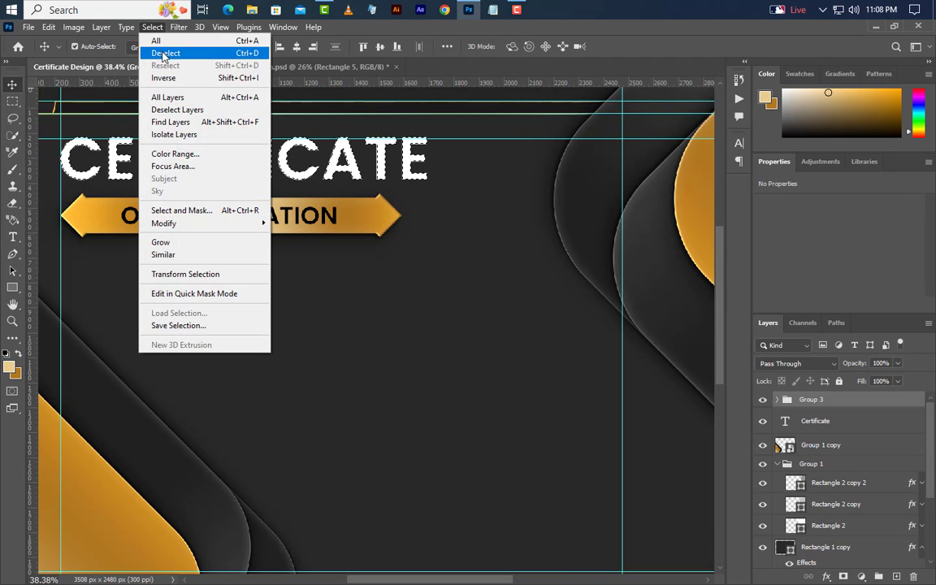
click(165, 53)
Add the text line THIS CERTIFICATE IS PROUDLY PRESENTED TO in the open area below the OF APPRECIATION banner.
scroll(310, 231, down, 2)
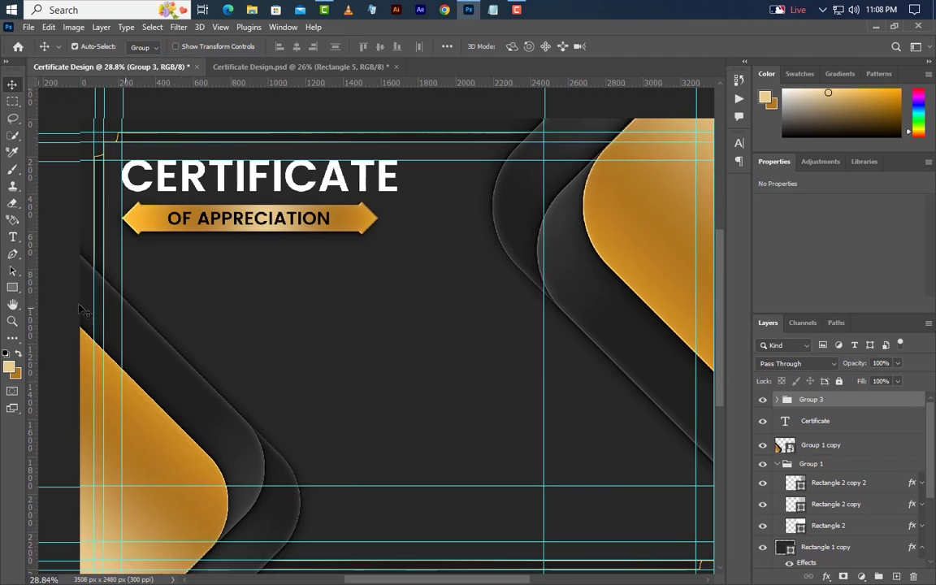
click(13, 238)
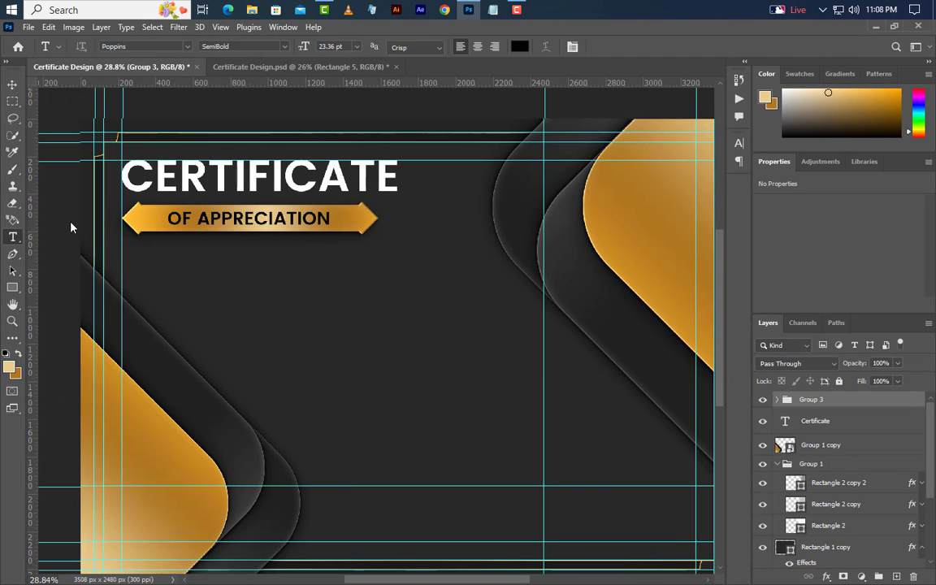
click(241, 291)
text(THIS )
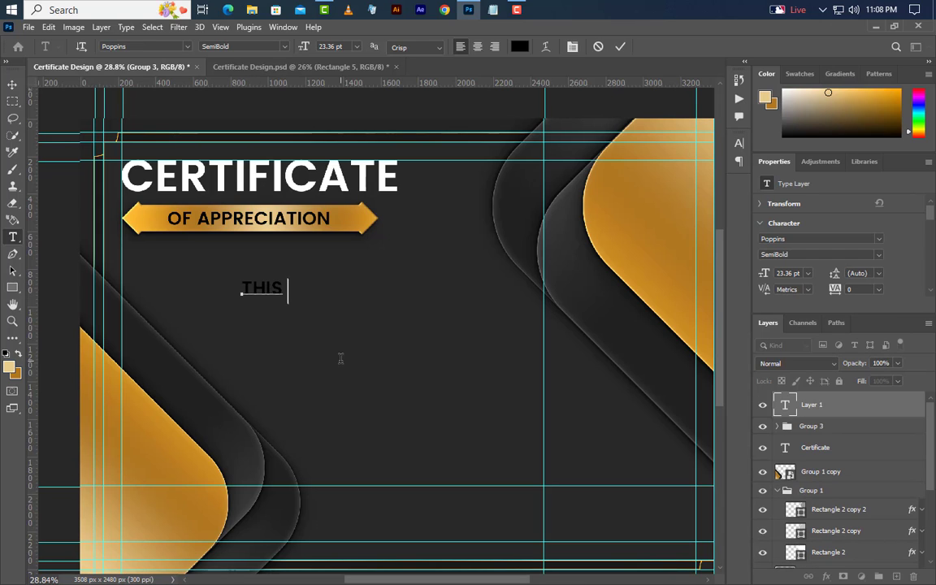
text(CERTIFICATE IS PROUD)
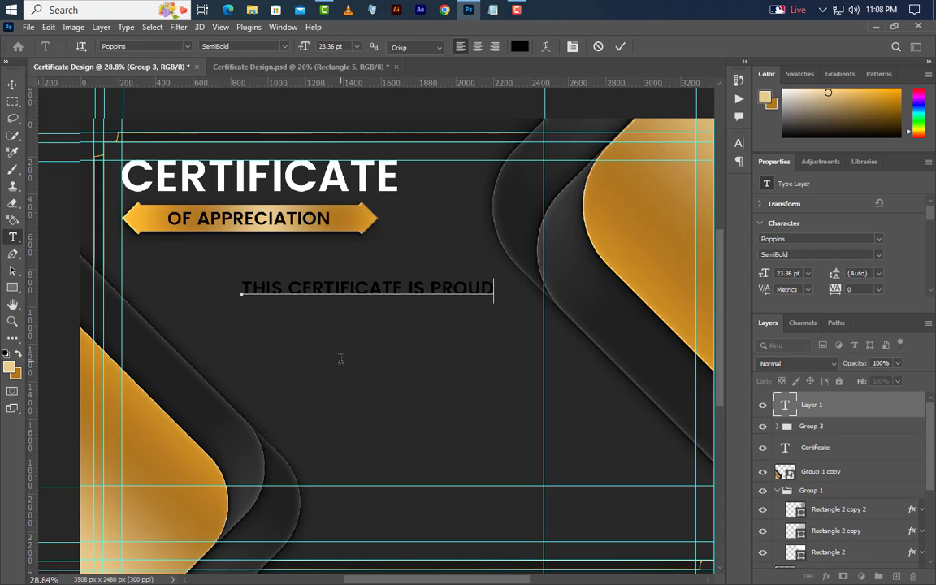
text(LY PRESENTED TO)
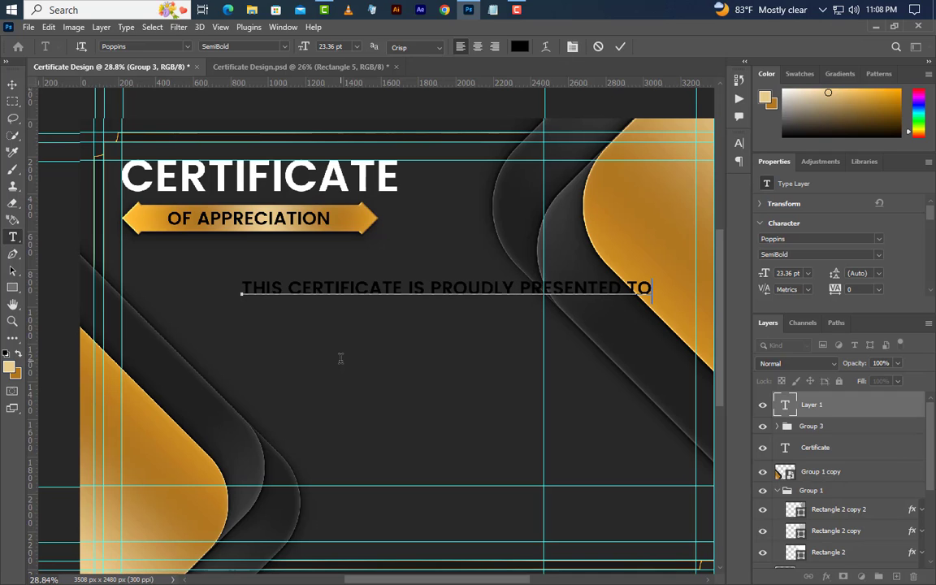
click(620, 47)
Set the THIS CERTIFICATE IS PROUDLY PRESENTED TO line to 16.5 pt Poppins Regular.
scroll(709, 188, right, 1)
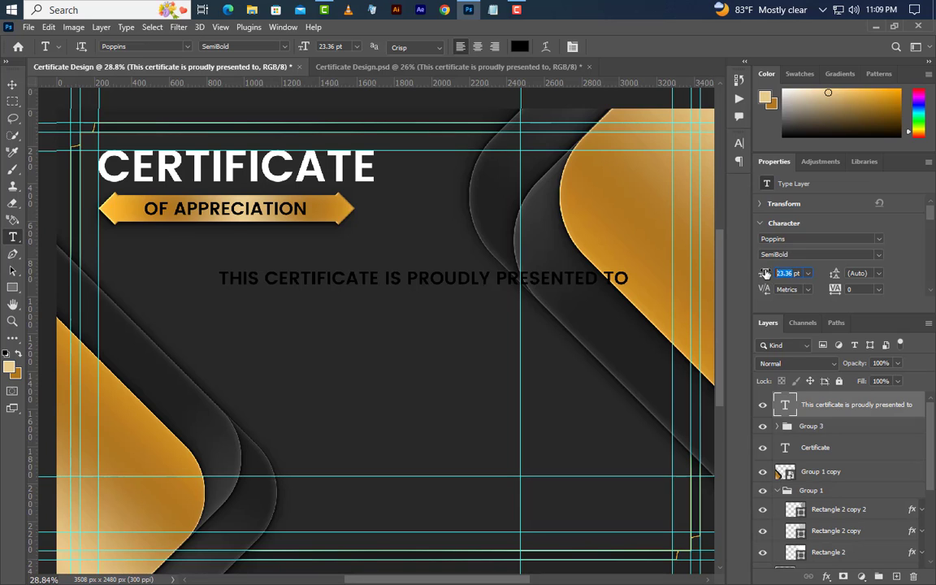
text(16.5)
key(Return)
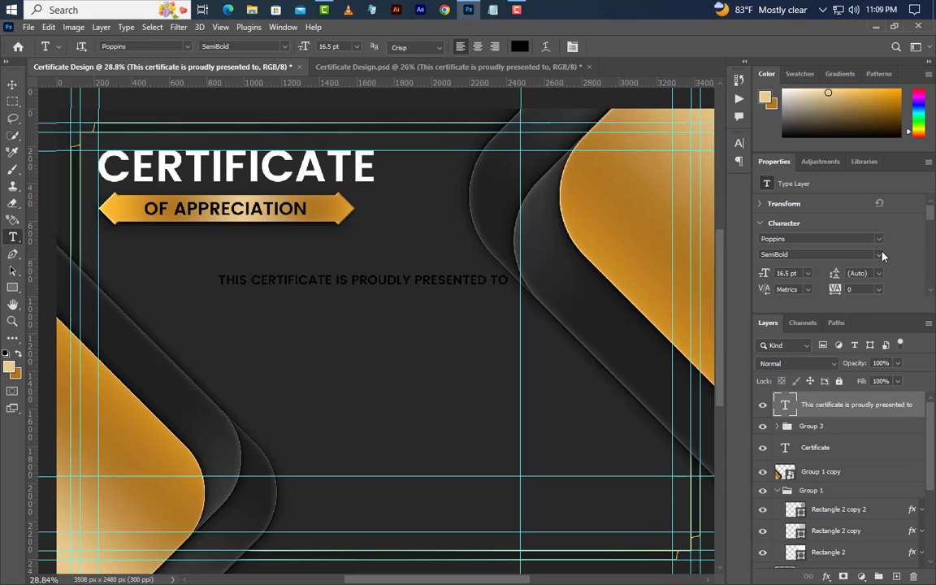
click(883, 256)
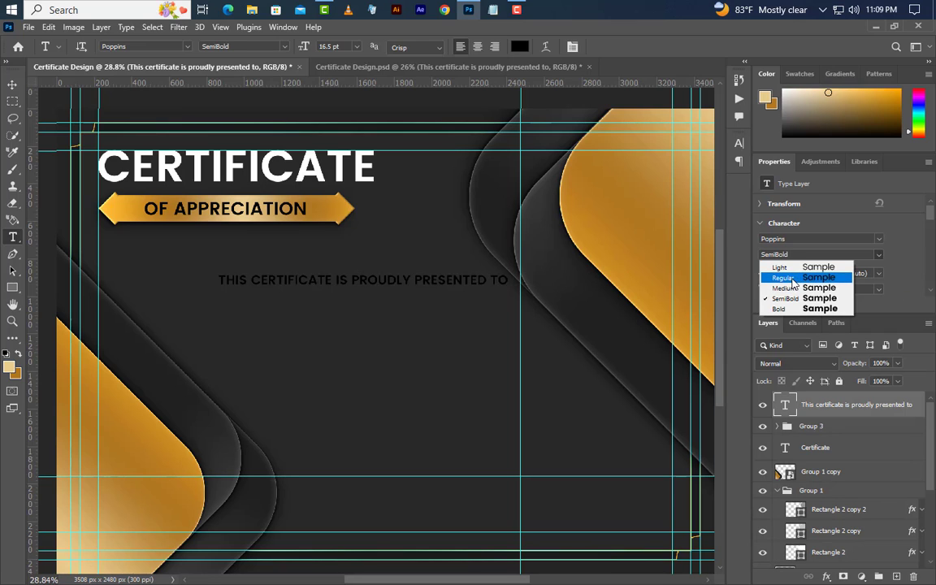
click(794, 277)
Change the colour of the THIS CERTIFICATE IS PROUDLY PRESENTED TO line to white (ffffff).
click(738, 143)
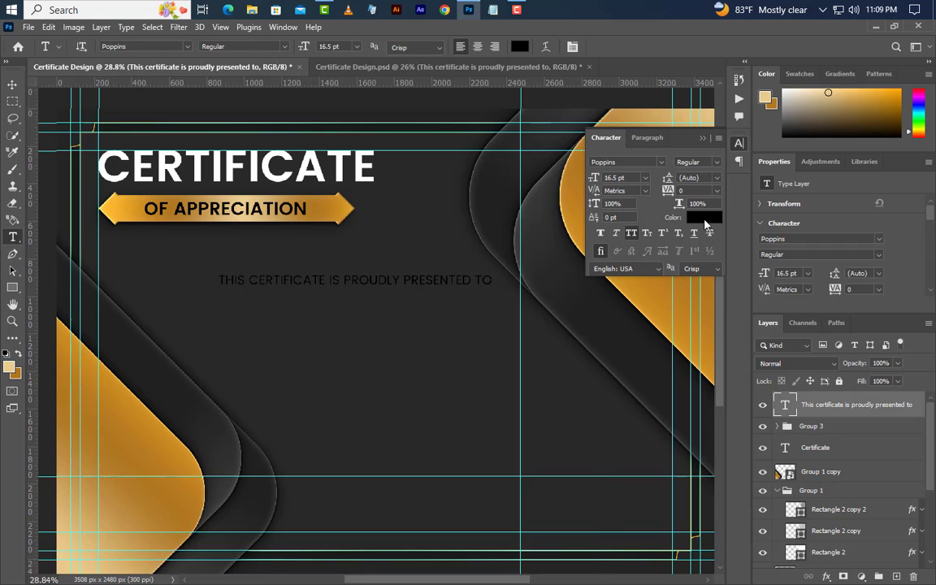
click(704, 217)
drag(416, 412, 265, 359)
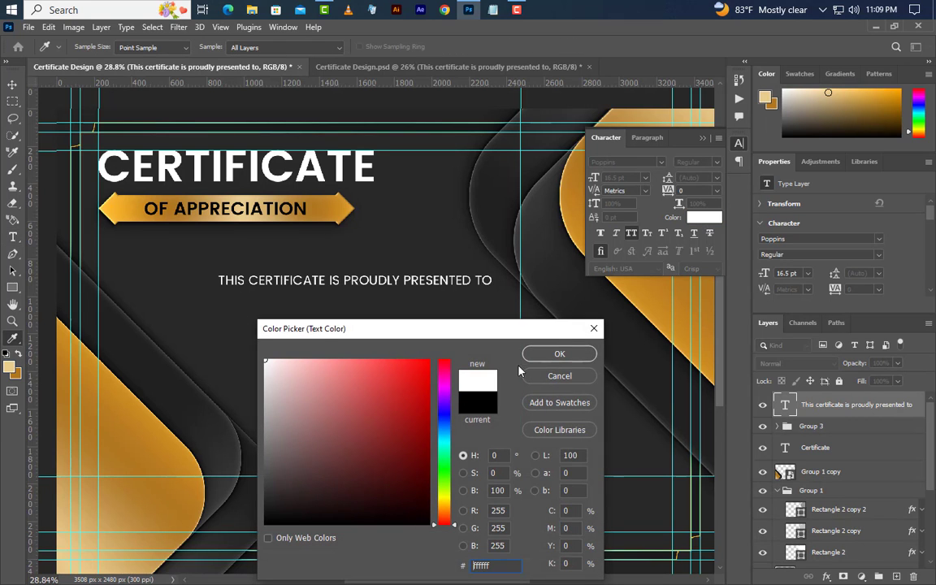
click(559, 354)
Move the presented-to line below the banner, in line with the left edge of the CERTIFICATE title.
key(v)
drag(307, 284, 189, 277)
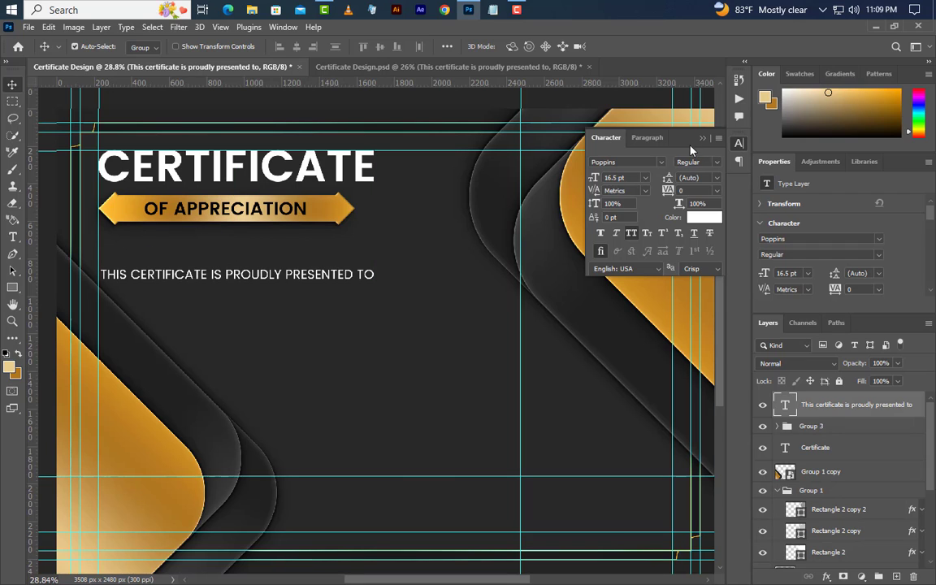
click(704, 140)
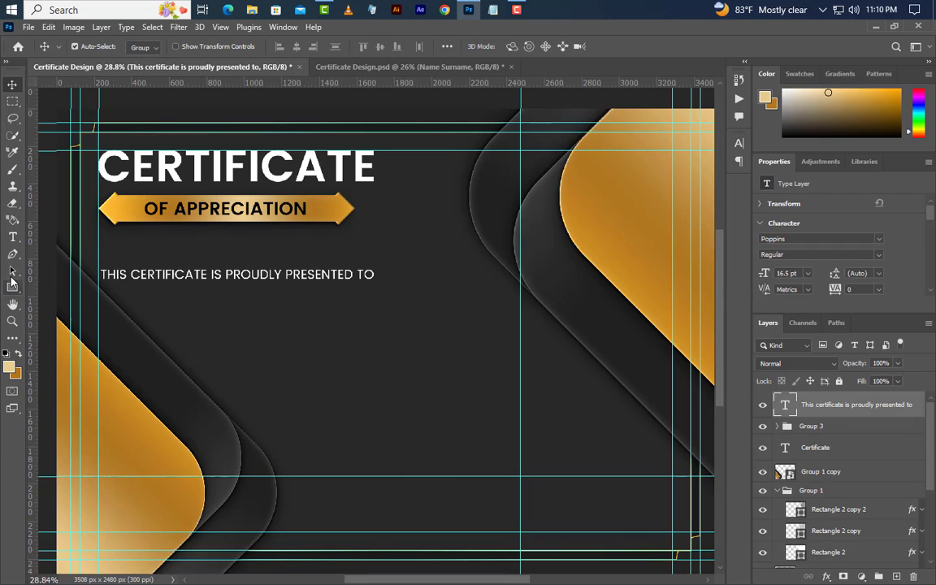
Add the placeholder text NAME SURNAME below the presented-to line.
click(12, 237)
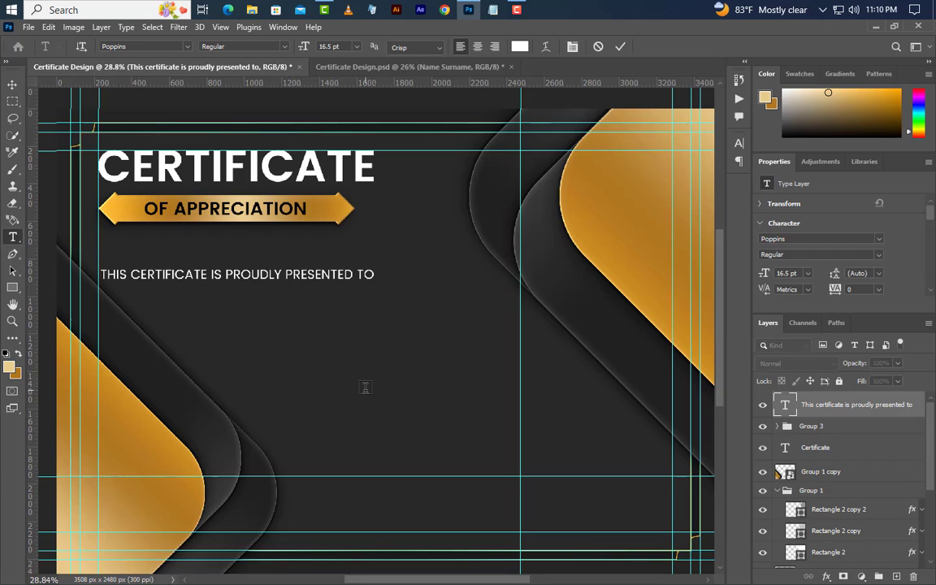
click(364, 387)
text(NA)
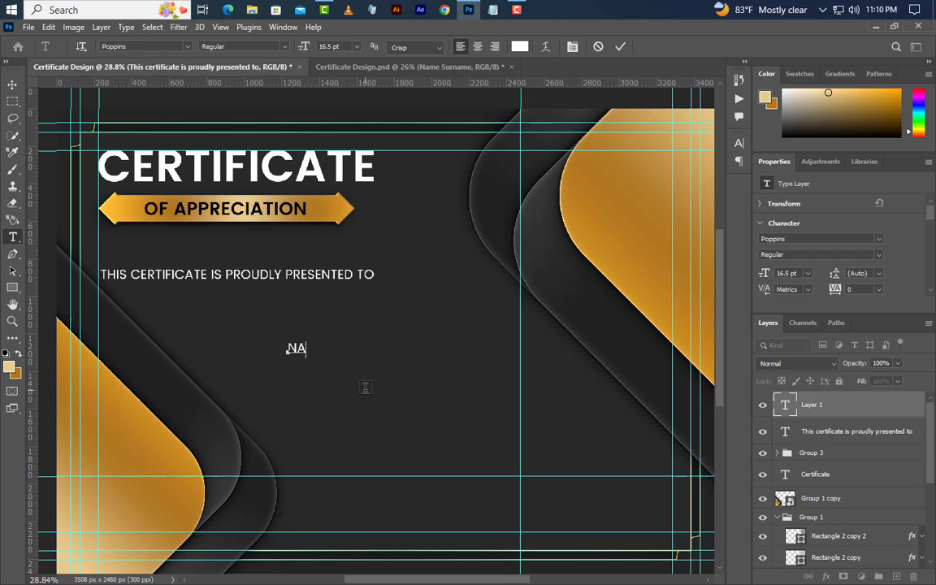
text(ME SURNAME)
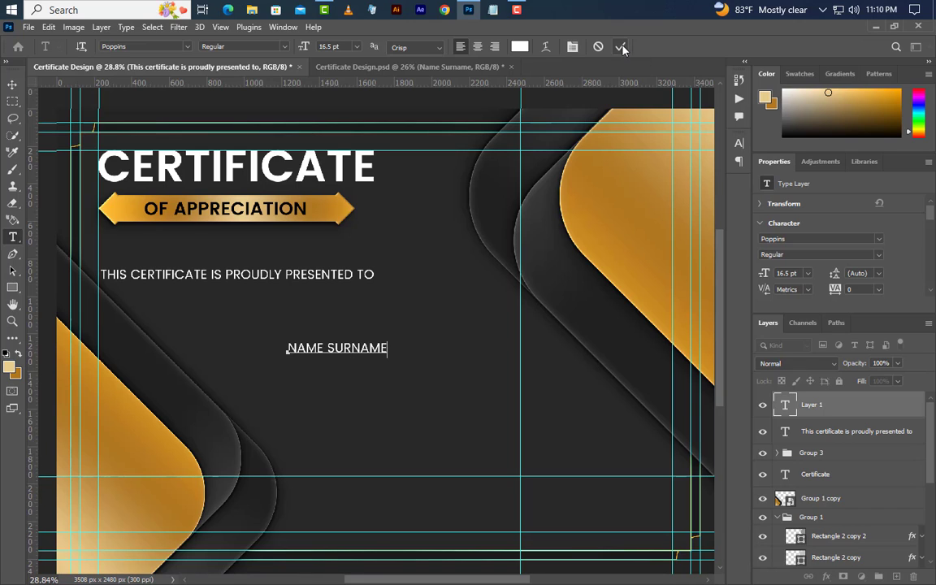
click(622, 49)
Format the name placeholder in GoodVibrations Script at 68.62 pt and turn off All Caps.
click(767, 277)
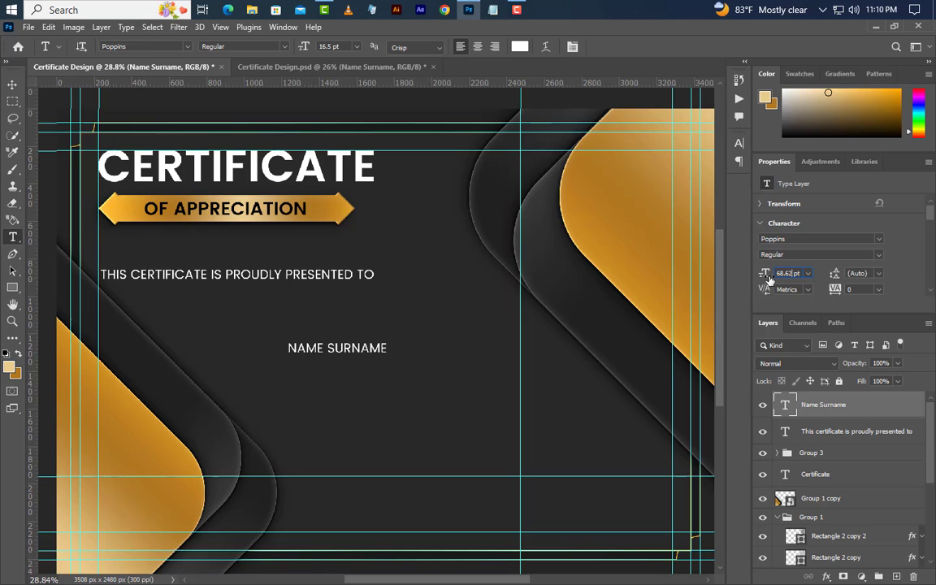
key(Return)
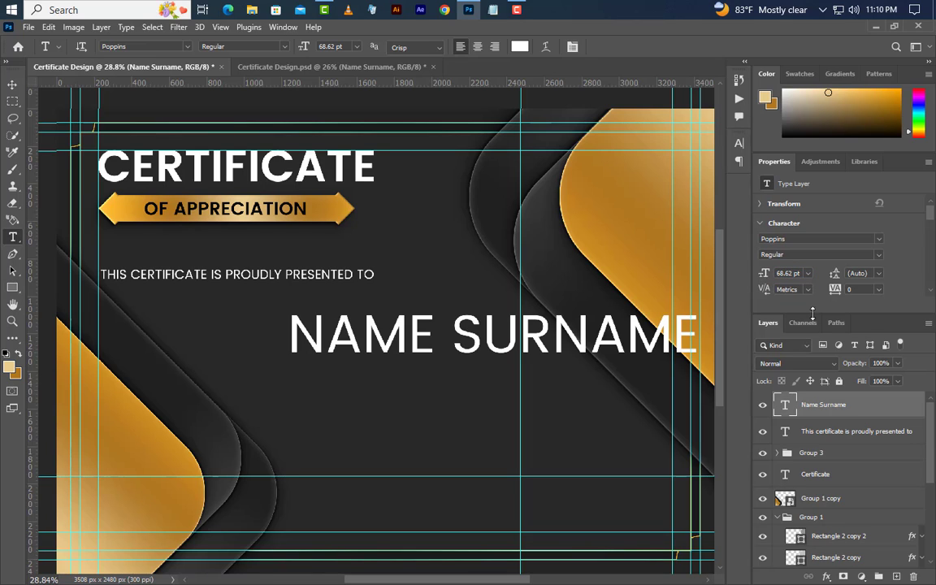
click(878, 238)
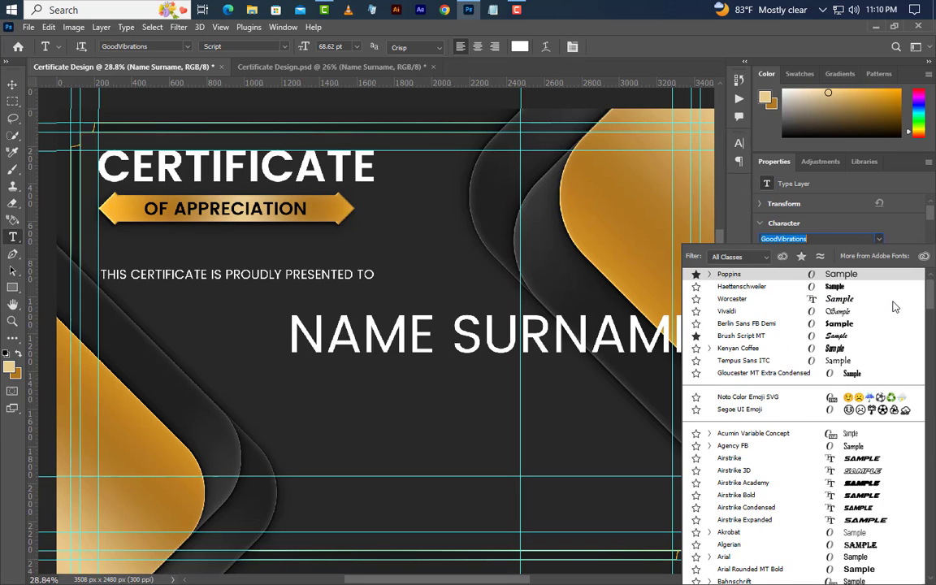
click(778, 278)
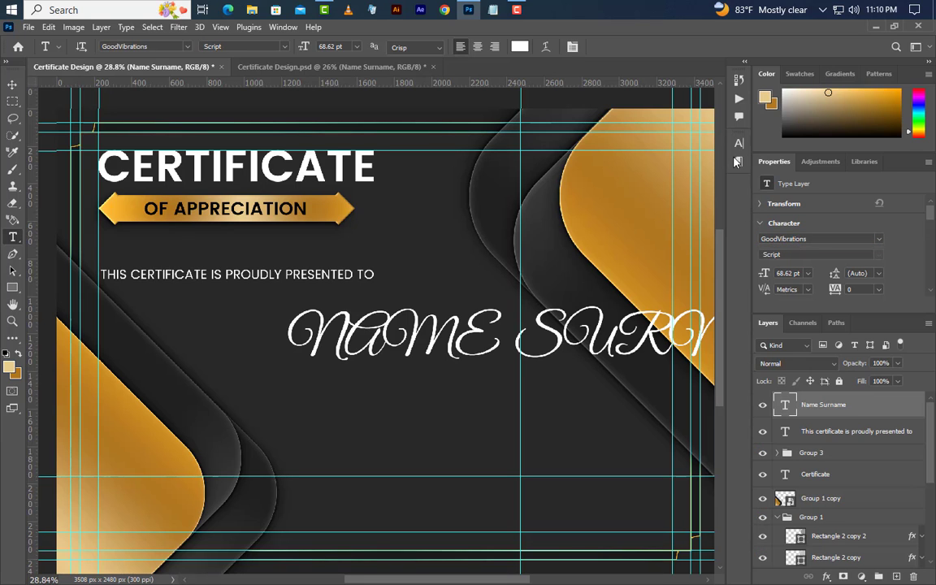
click(738, 143)
click(632, 234)
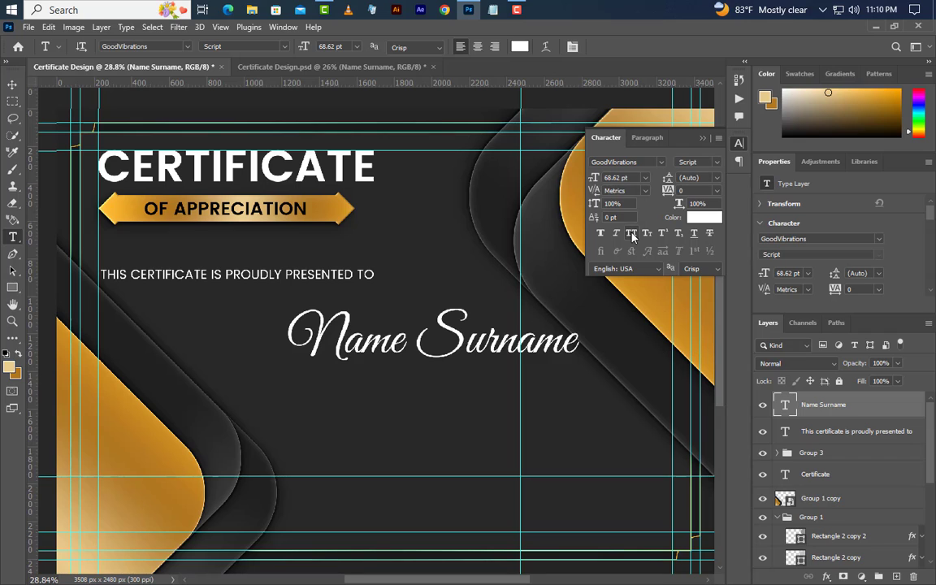
Colour the name placeholder gold (cf9024), sampled from the lower-left corner shape, and shift it slightly to the left.
click(703, 217)
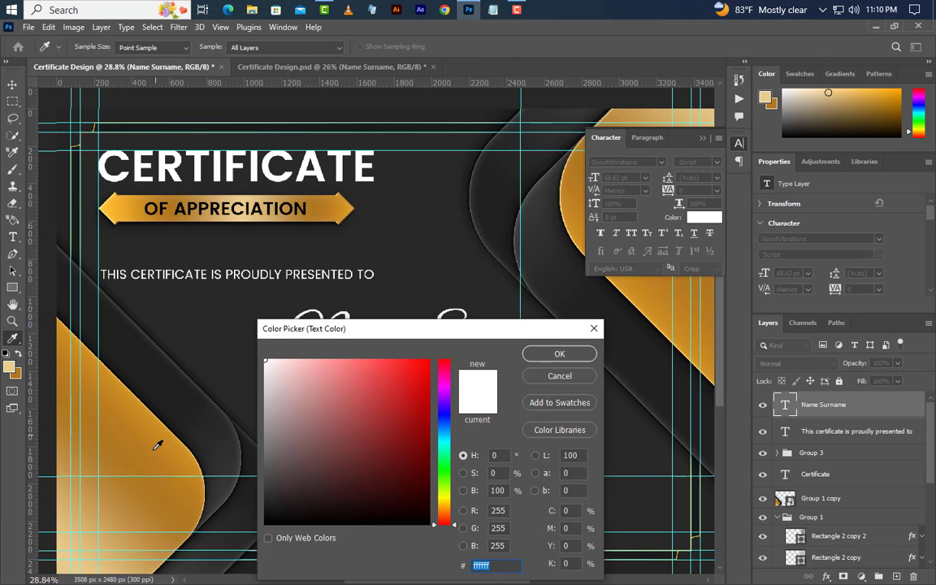
click(194, 454)
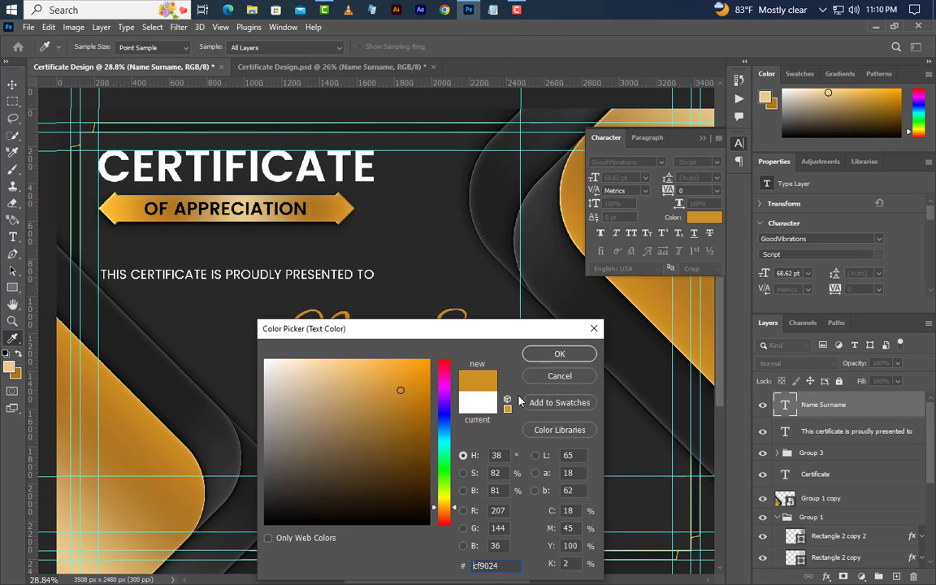
click(559, 354)
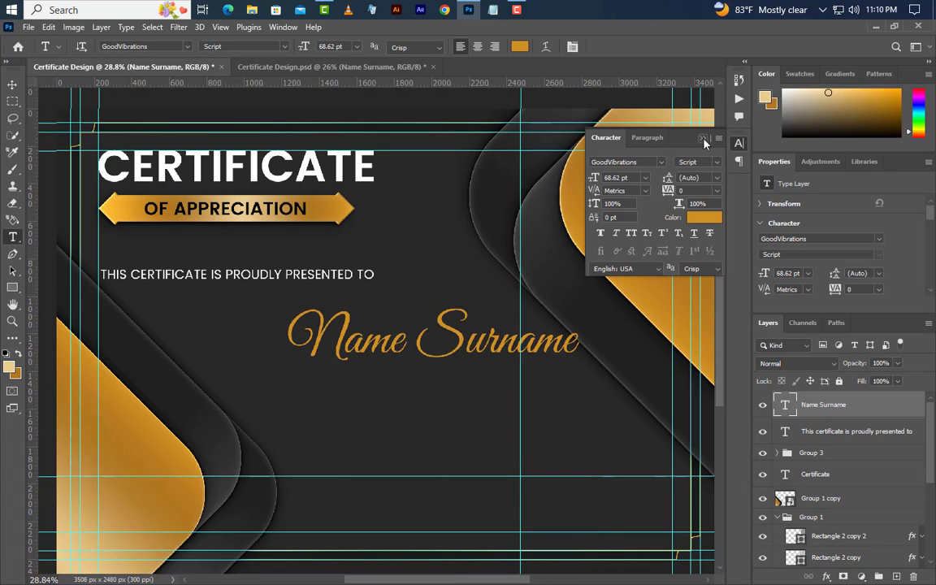
click(632, 123)
click(13, 85)
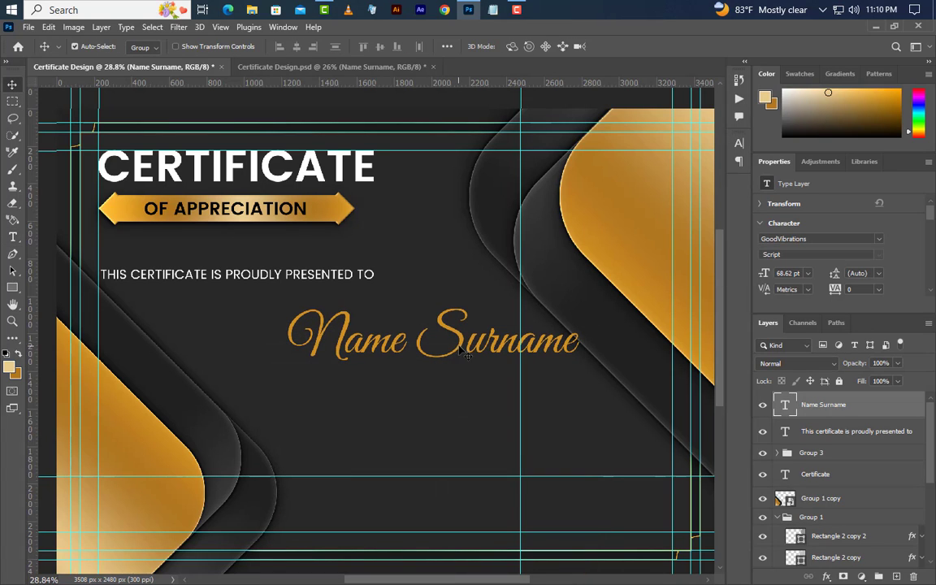
drag(467, 345, 447, 345)
Draw a thin rectangle about 1551 by 8 px as an underline spanning the name placeholder.
click(12, 271)
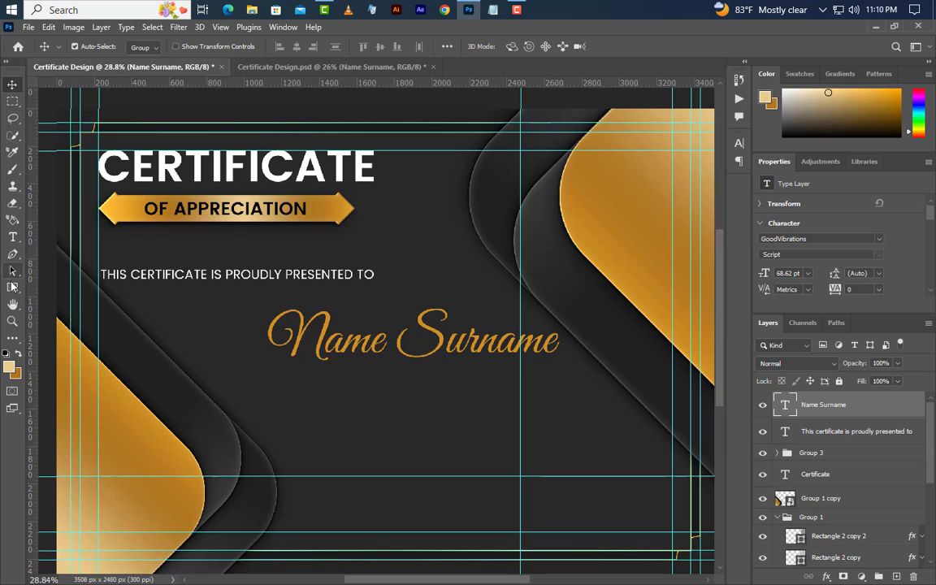
right_click(13, 288)
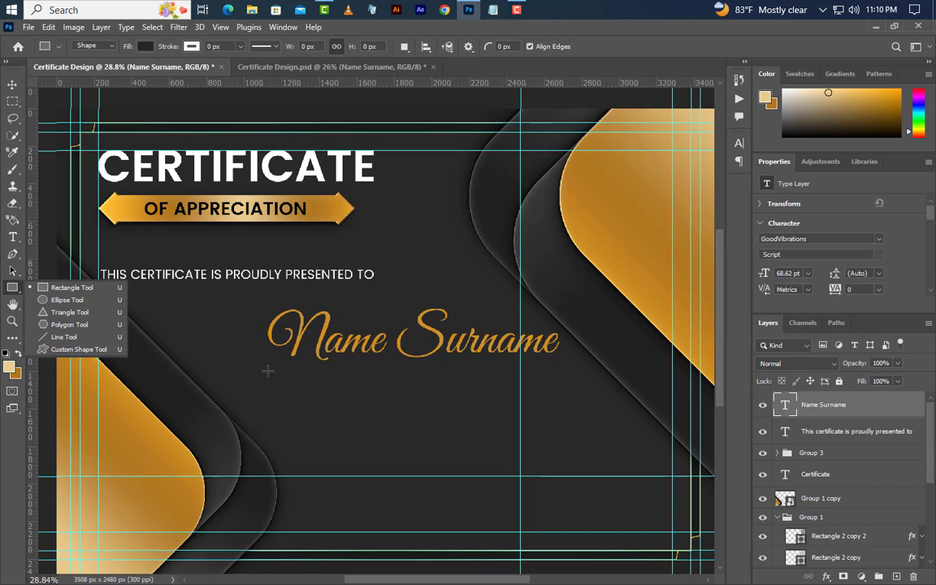
drag(267, 371, 558, 371)
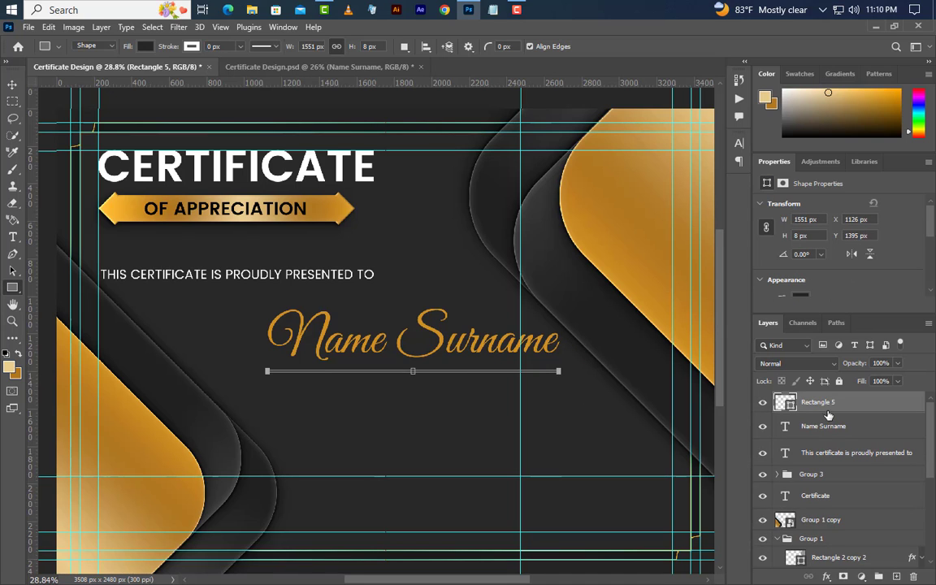
Fill the underline rectangle with white (ffffff) and set its height to 6 px.
double_click(792, 408)
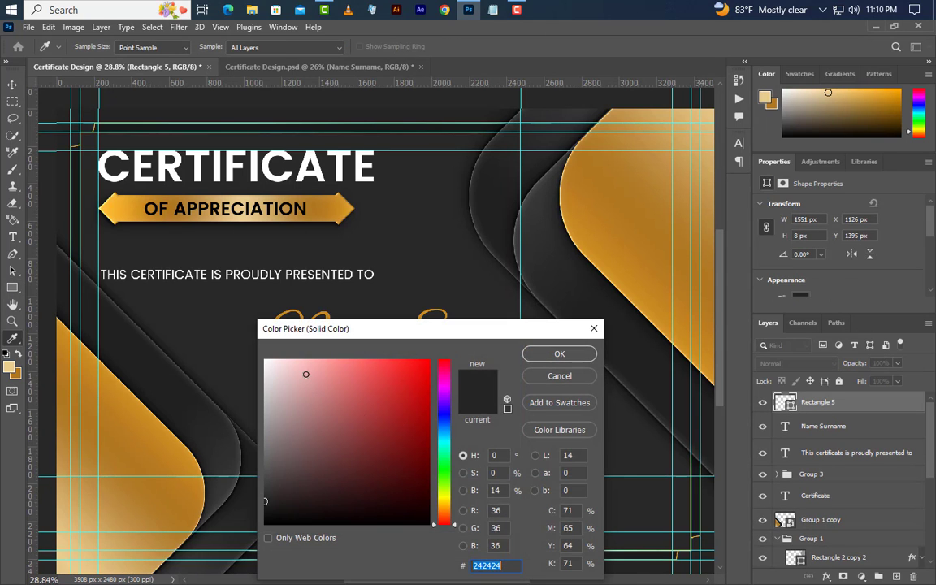
text(ffffff)
click(589, 358)
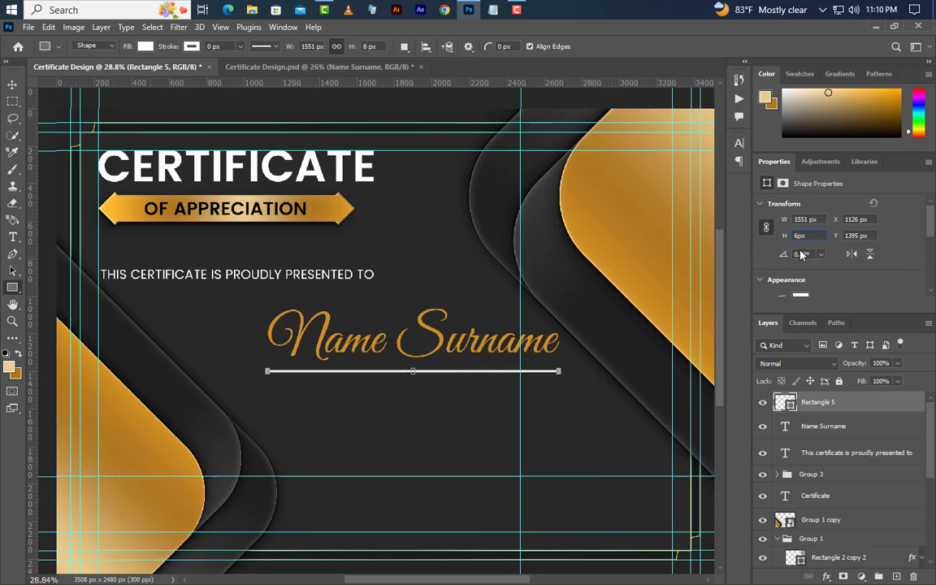
key(Return)
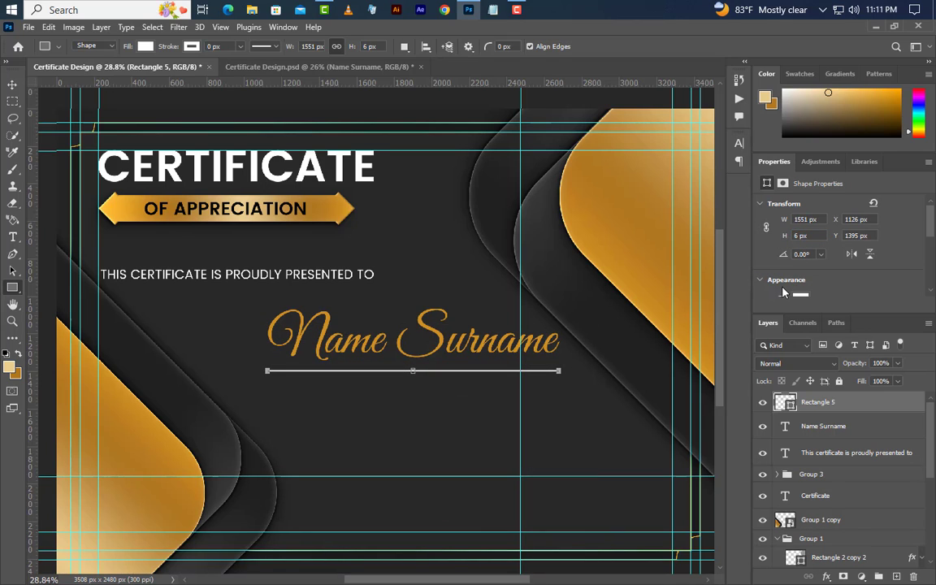
Nudge the underline up 28 px so that it sits closer to the name placeholder.
key(v)
key(shift+Up)
key(shift+Up)
key(Up)
key(Up)
key(Up)
key(Up)
key(Up)
key(Up)
key(Up)
key(Up)
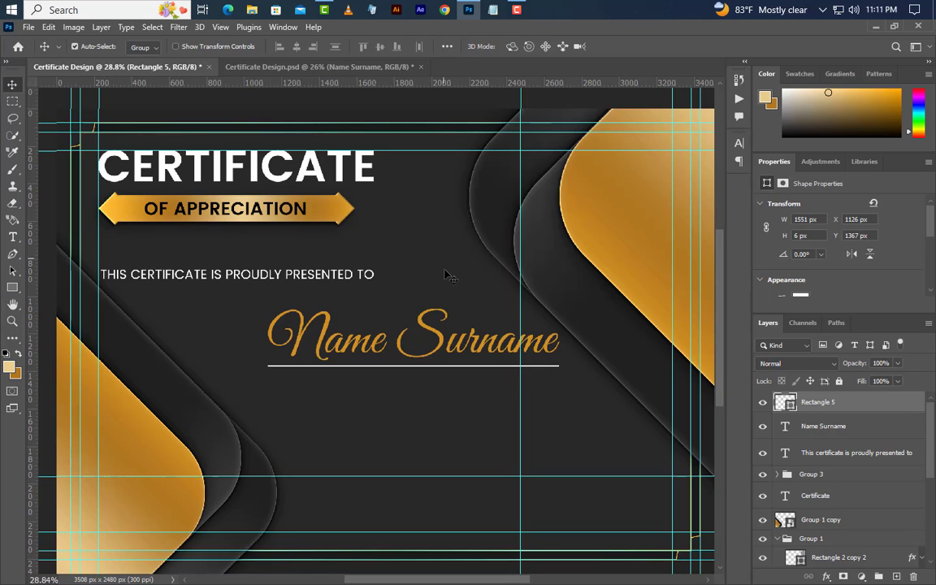
Add a paragraph text box of Lorem ipsum placeholder text below the underline and set its size to 11.6 pt.
click(8, 237)
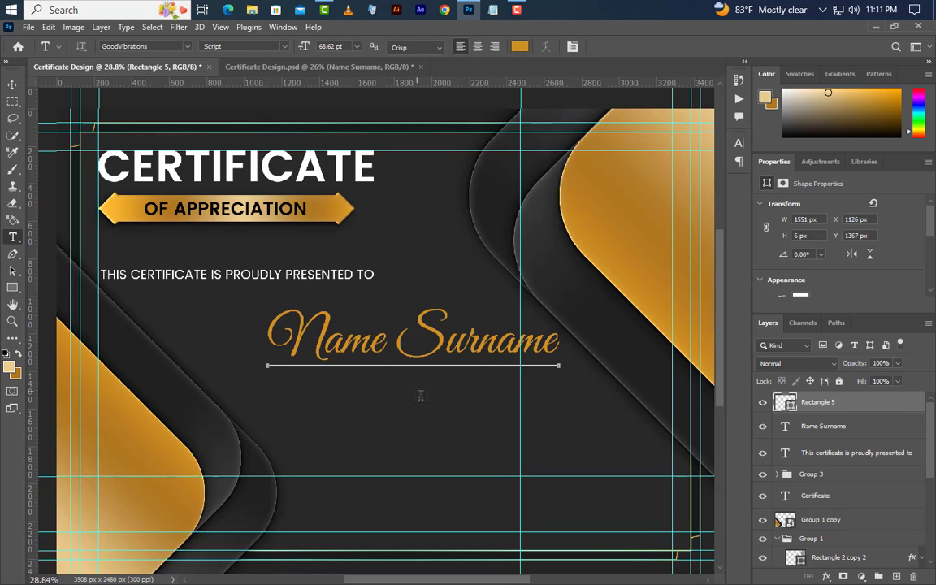
drag(384, 383, 575, 416)
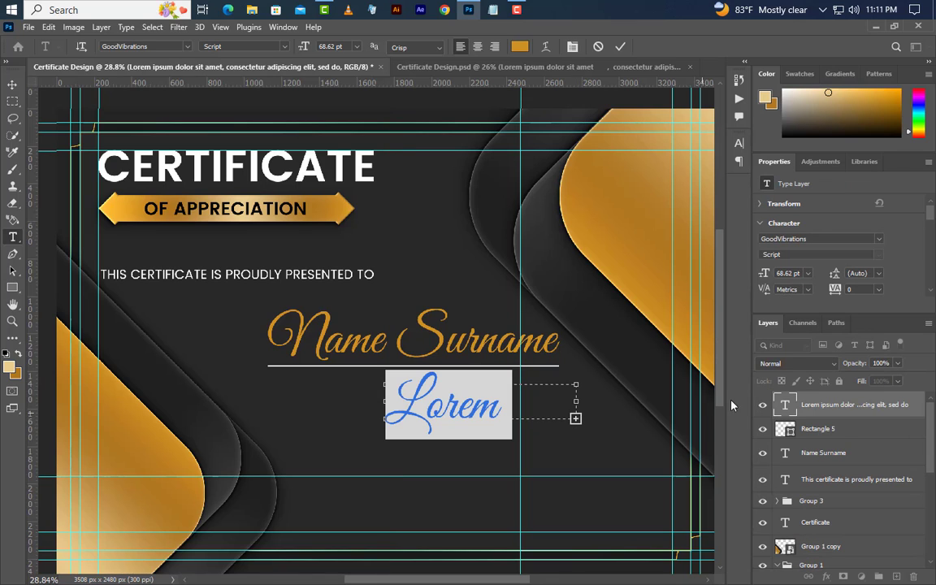
text(11pt)
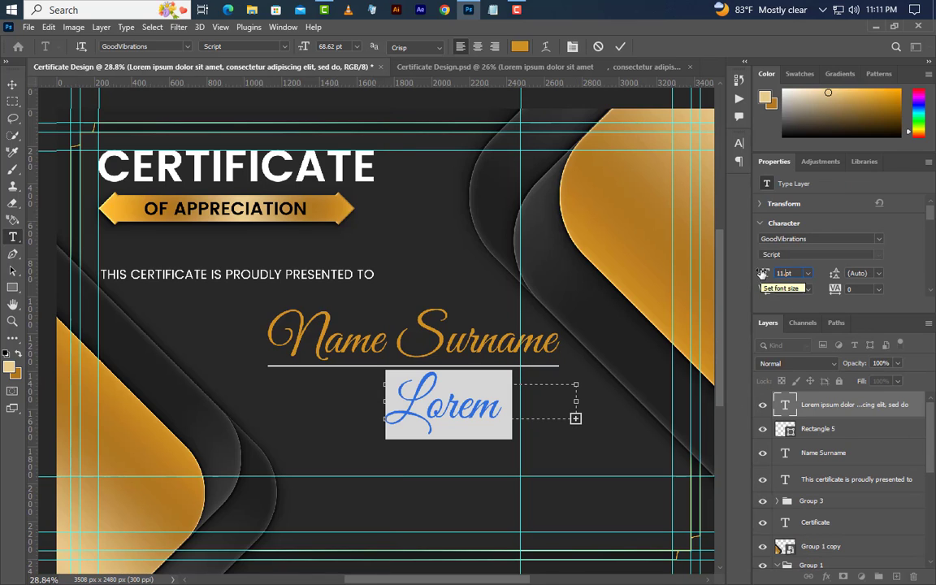
key(Return)
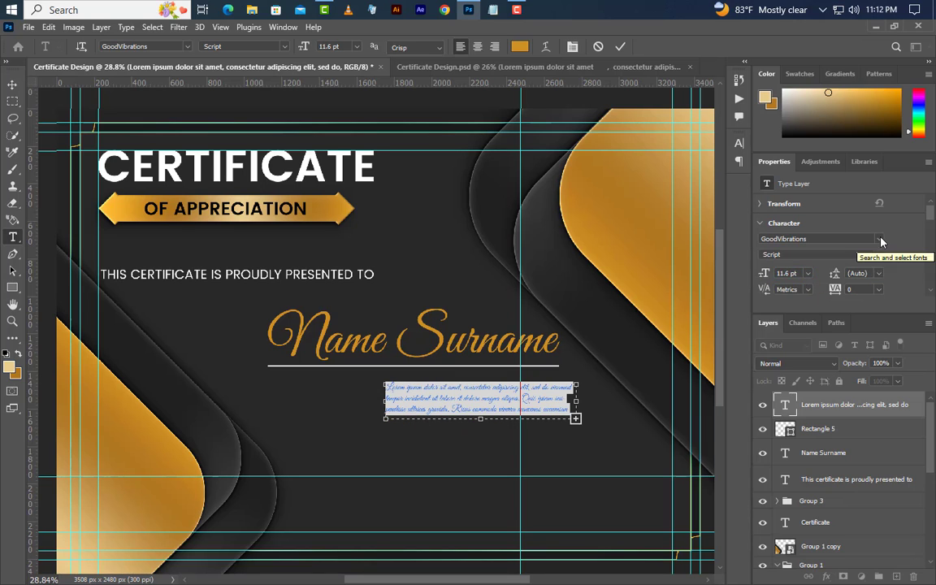
Set the placeholder text below the underline in Poppins Medium with all caps.
click(880, 241)
click(742, 292)
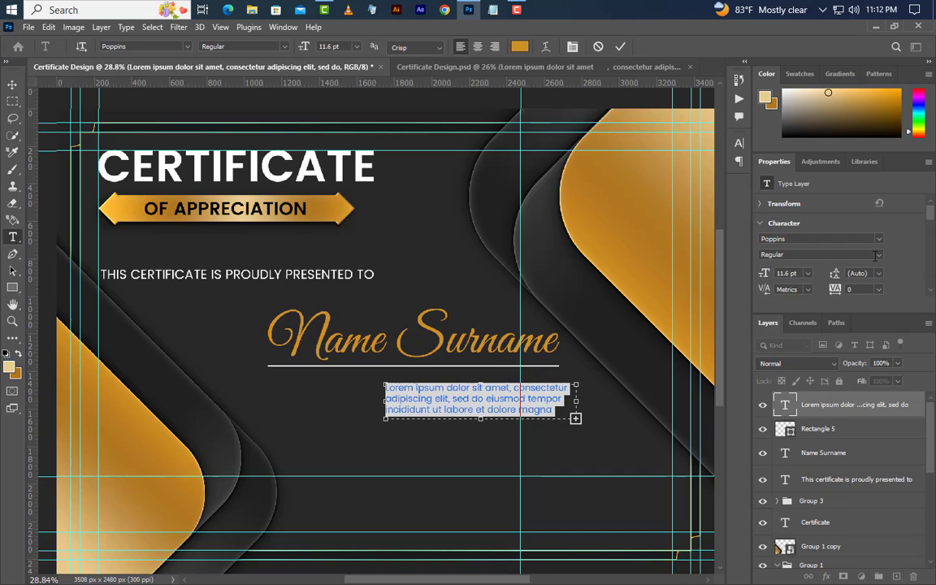
click(877, 255)
click(780, 290)
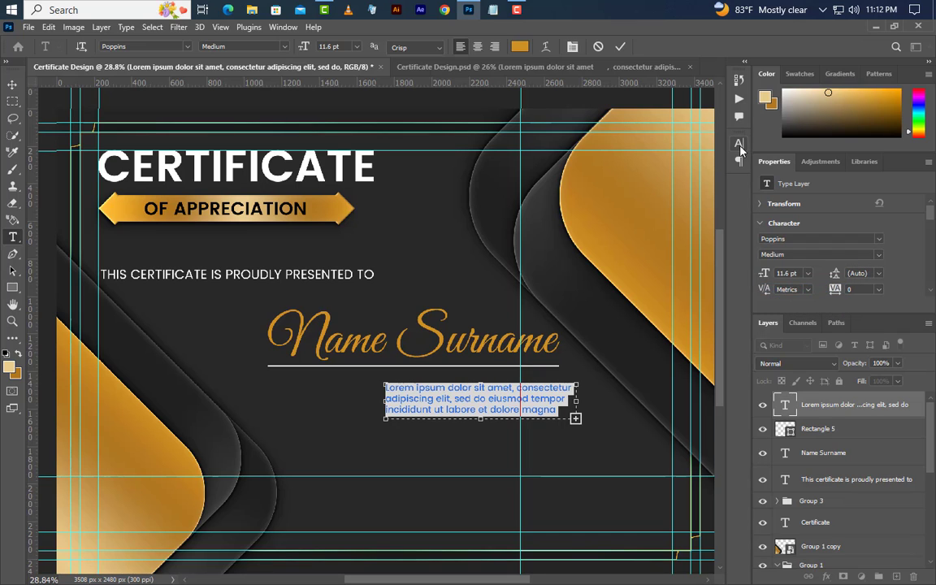
click(739, 143)
click(631, 234)
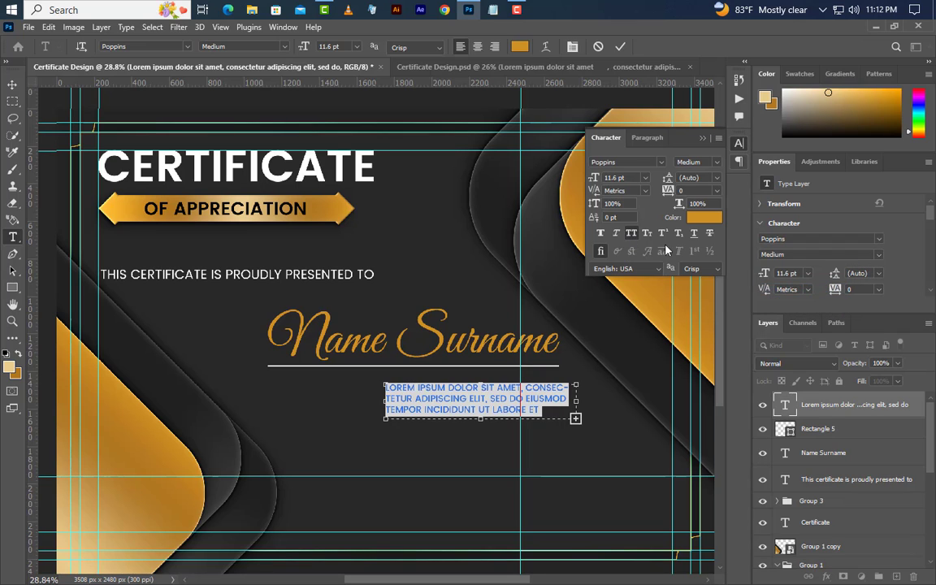
Color the all-caps placeholder text white (ffffff).
click(703, 217)
drag(398, 391, 236, 328)
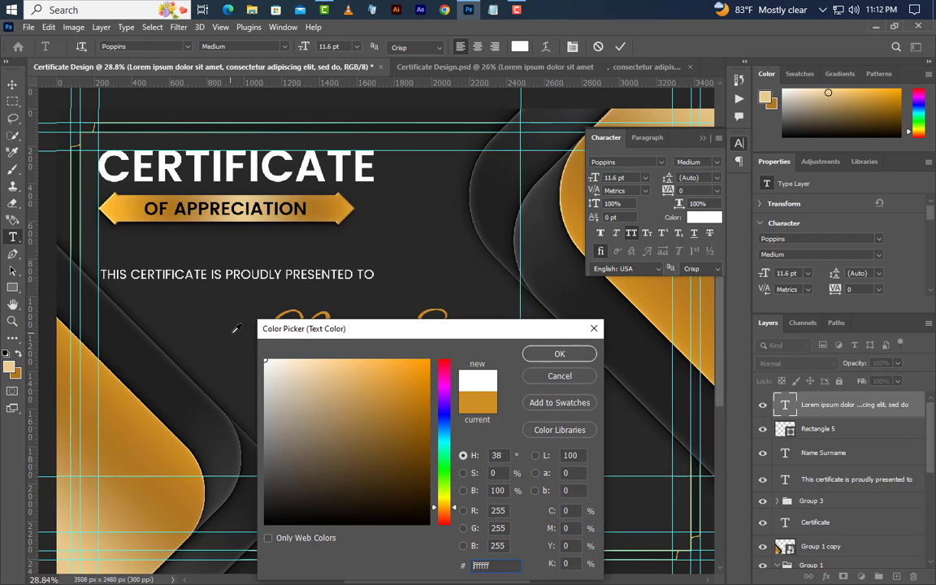
click(558, 354)
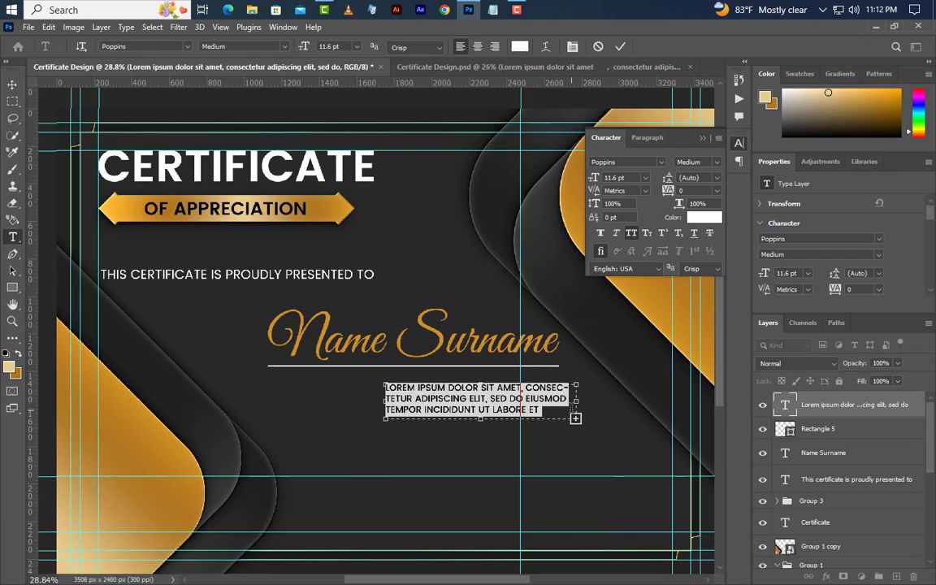
Shrink the text box to the single line "Lorem ipsum dolor sit amet" and align it under the underline's right end.
drag(577, 401, 526, 400)
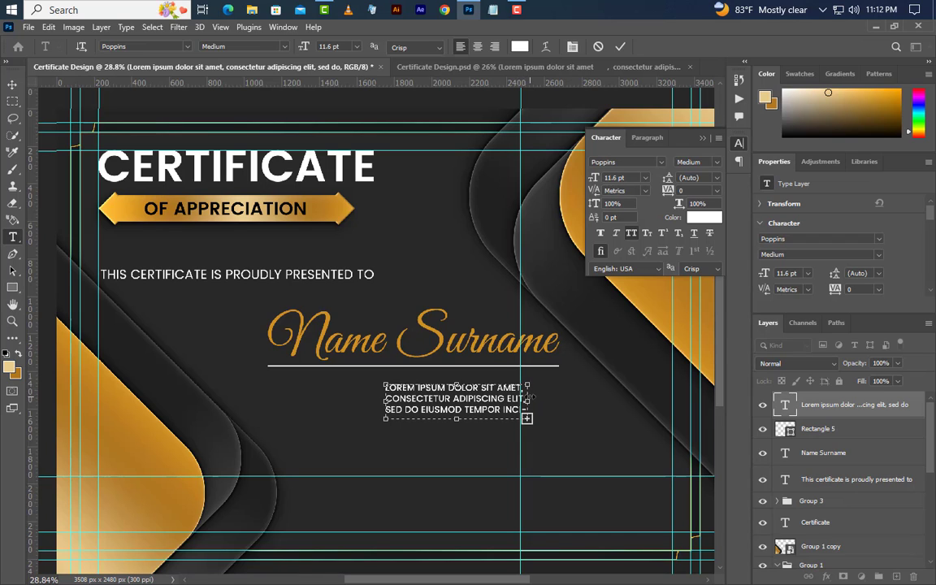
drag(527, 418, 527, 398)
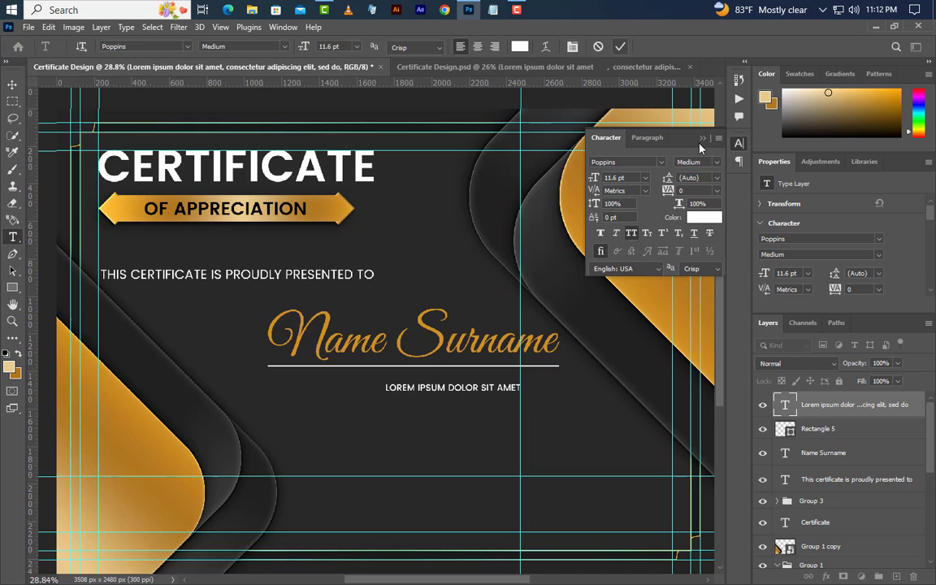
click(620, 46)
click(12, 84)
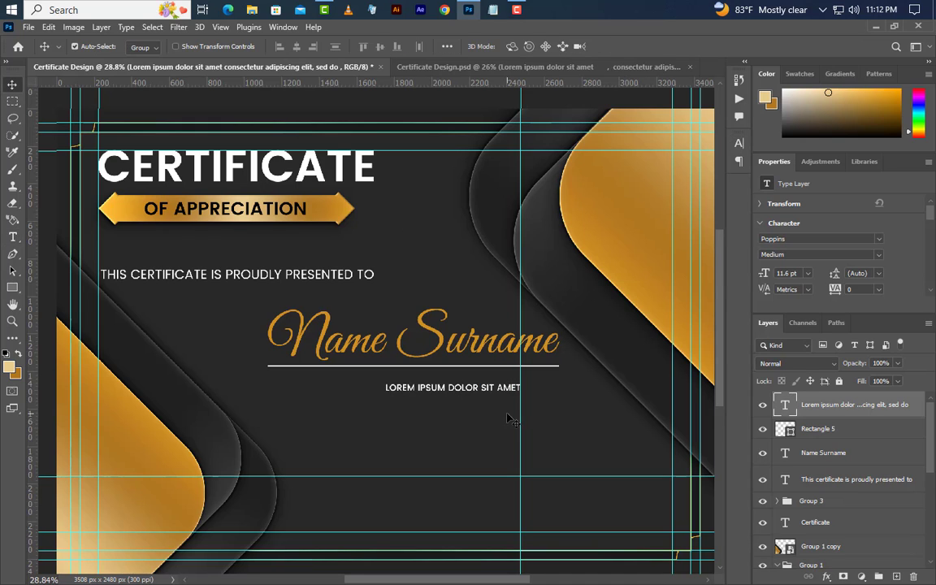
drag(480, 393, 517, 387)
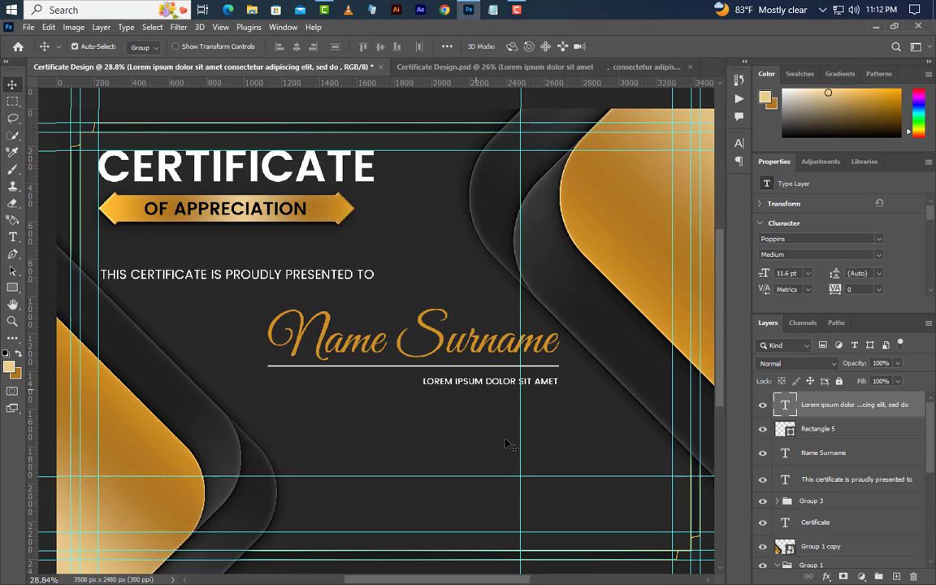
Add a Lorem ipsum paragraph box below the short text line, in Poppins Regular at 8.75 pt with 12.55 pt leading.
click(12, 237)
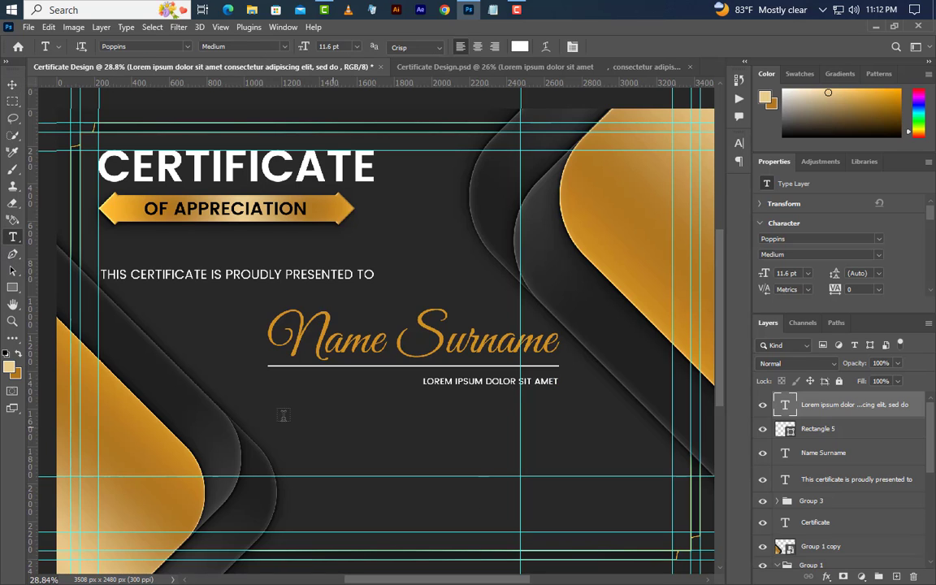
drag(269, 398, 333, 445)
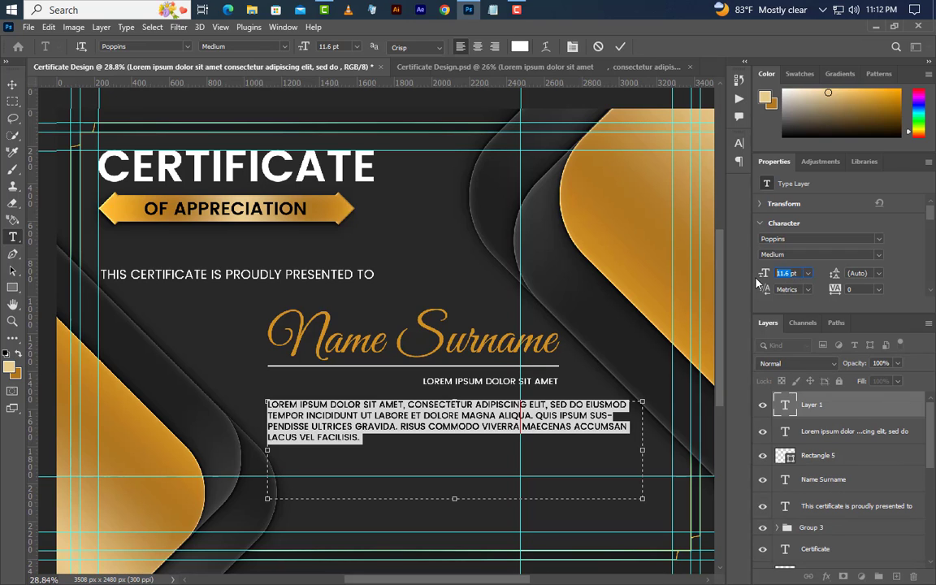
text(.75)
key(Return)
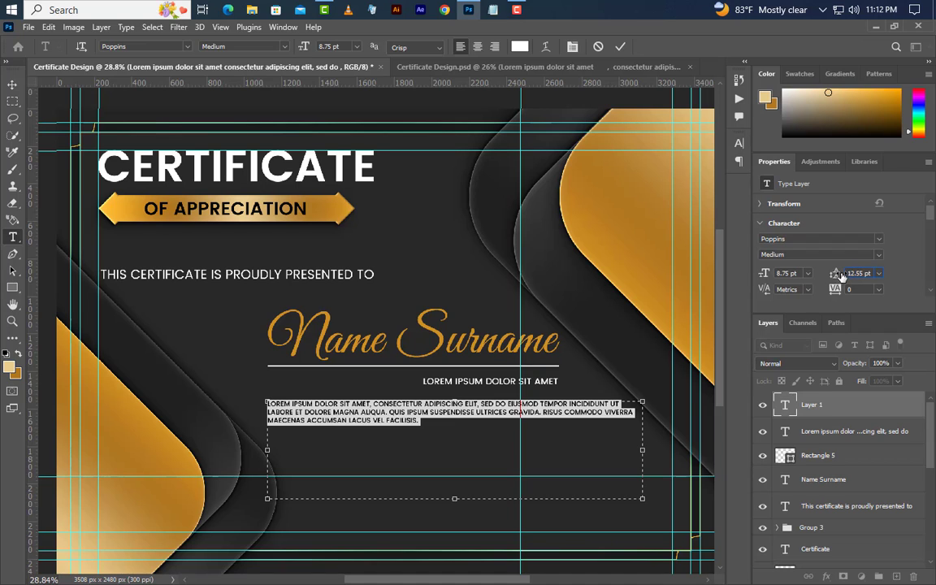
key(Return)
click(800, 254)
click(799, 278)
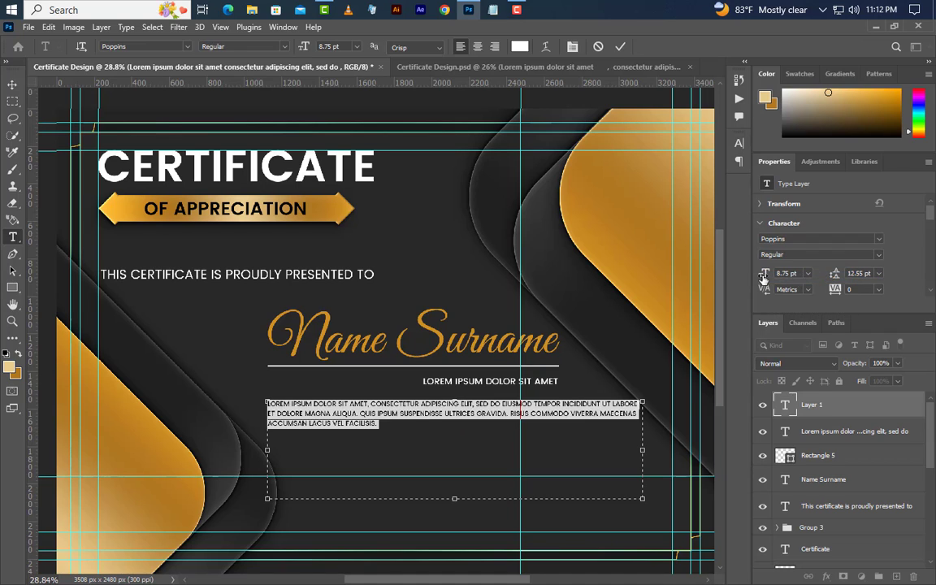
Turn off all caps for the paragraph and break its lines to fit the underline's width.
key(ctrl+t)
click(633, 235)
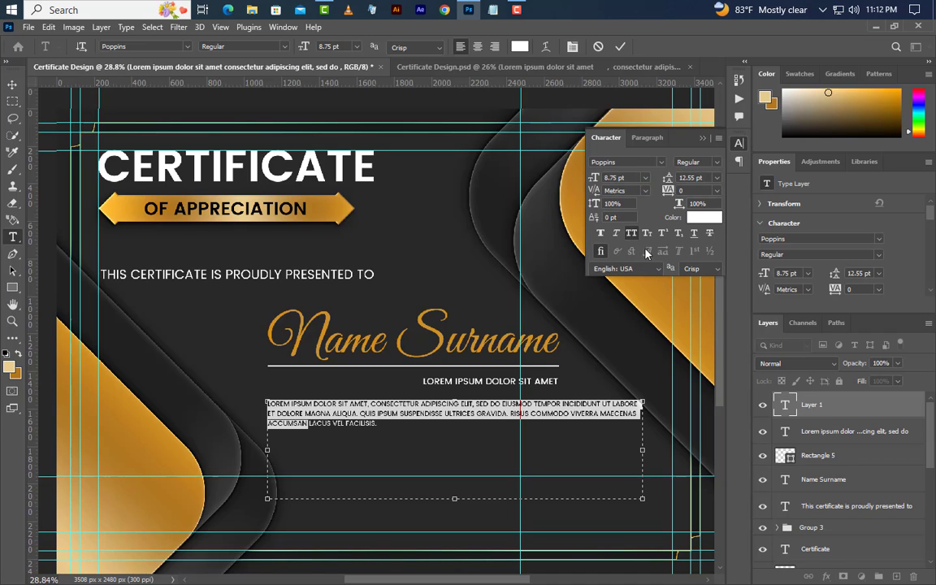
click(574, 414)
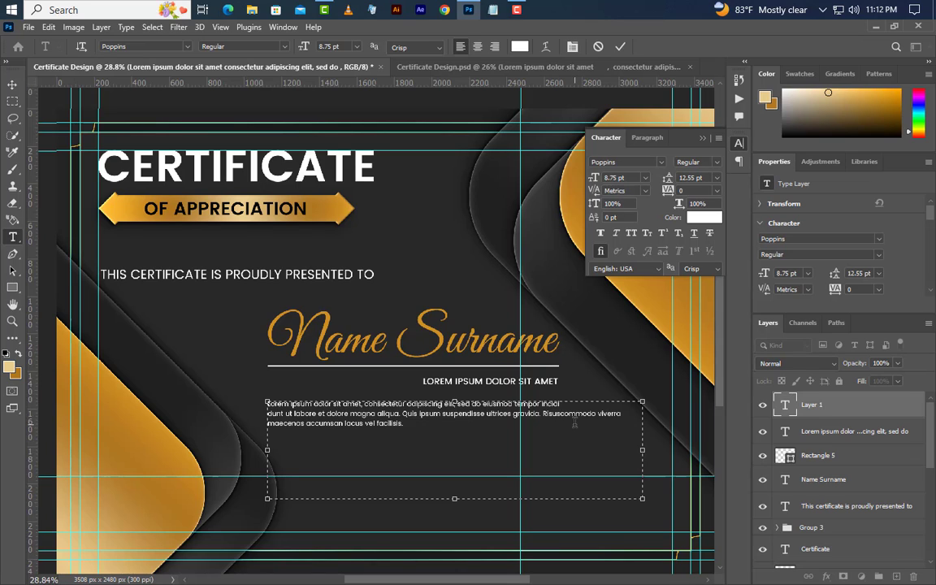
key(Return)
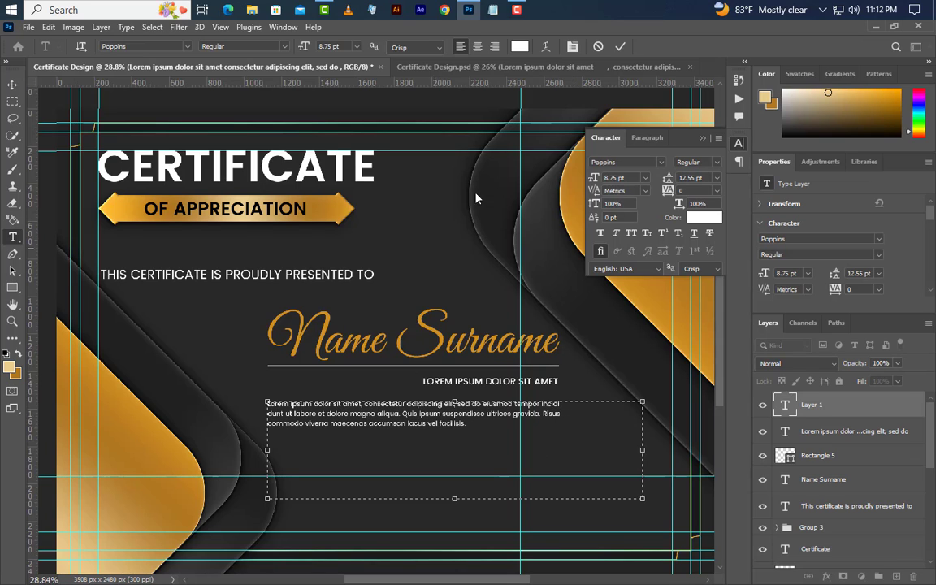
click(620, 47)
click(702, 141)
Nudge the body paragraph slightly up towards the short text line.
click(12, 84)
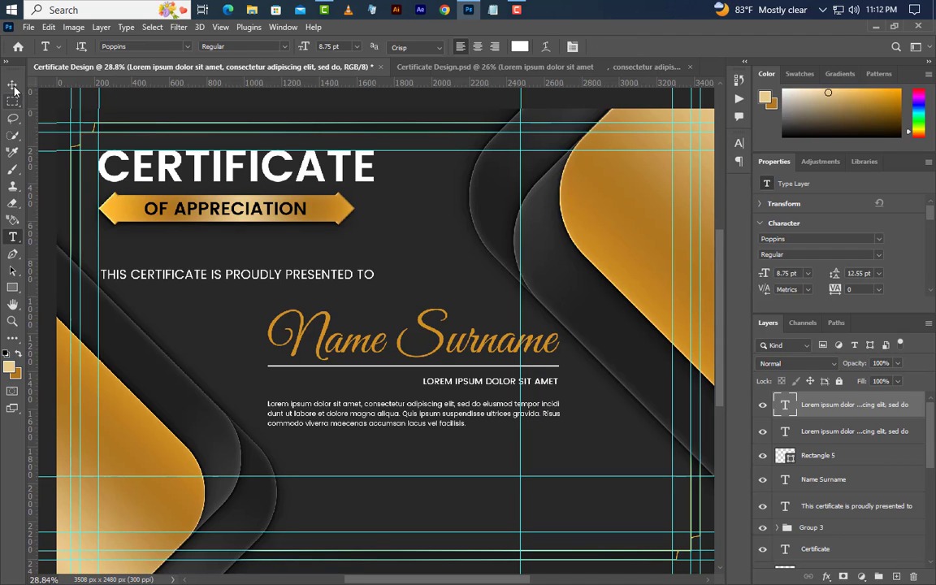
key(shift+Up)
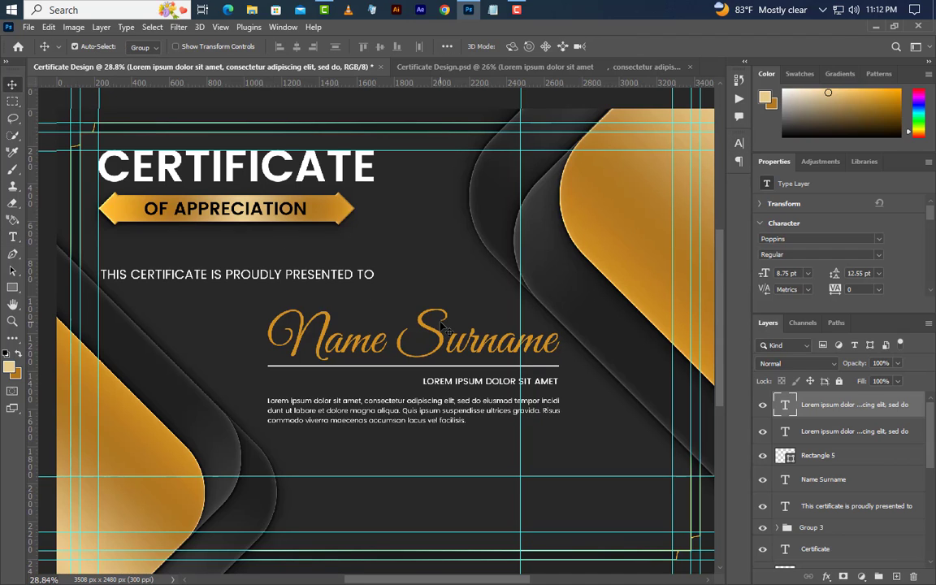
key(shift+Up)
Duplicate the body paragraph and move the copy about 194 px down as a second paragraph.
right_click(881, 411)
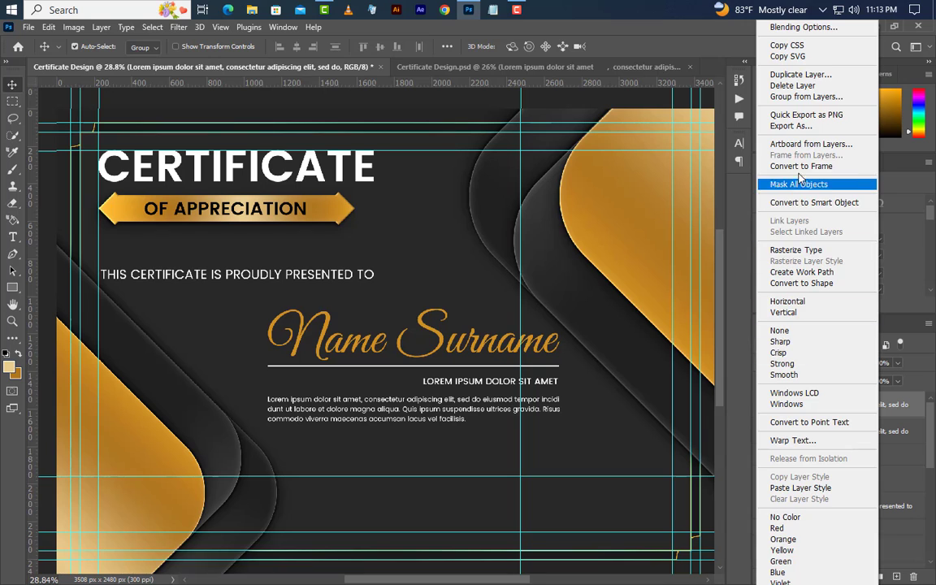
click(776, 75)
click(568, 177)
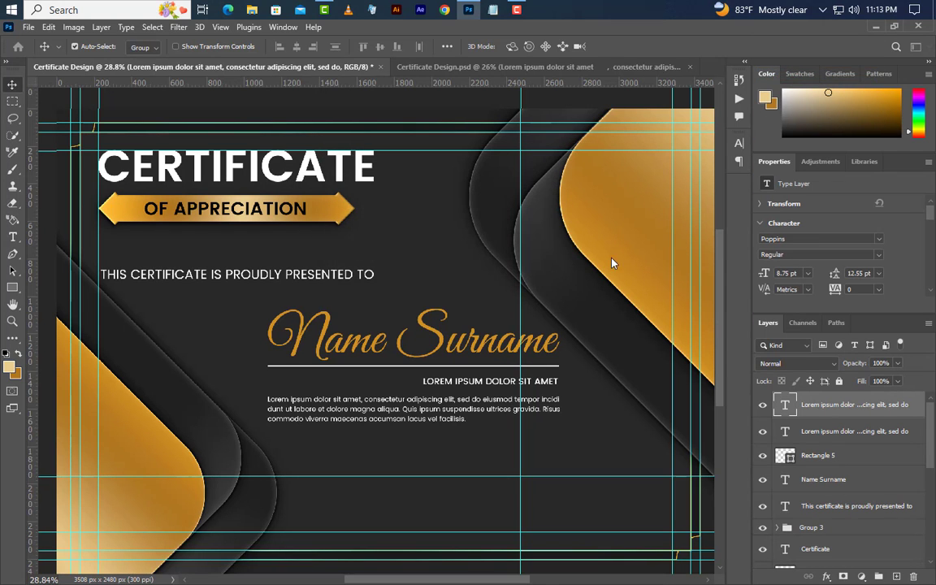
click(49, 27)
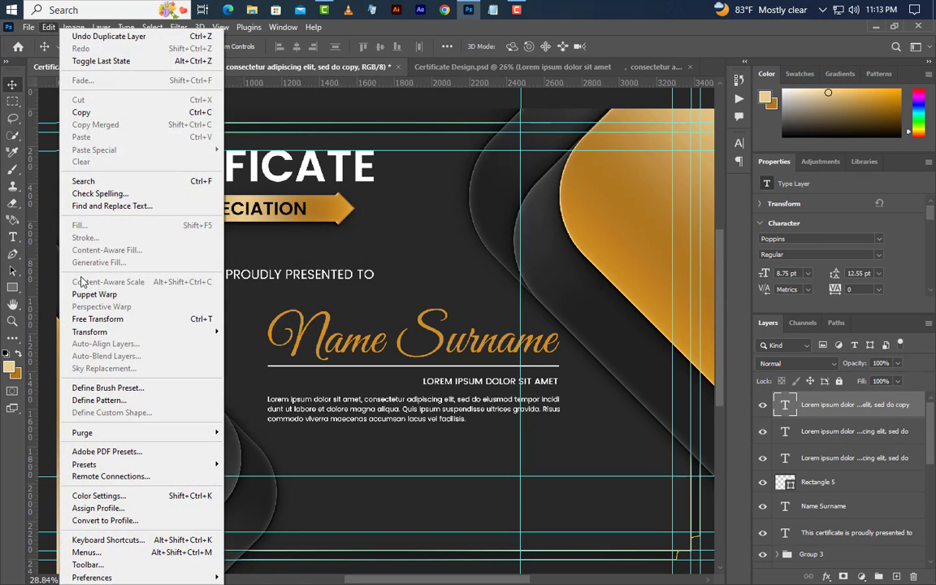
click(73, 317)
key(Down)
key(Down)
key(Down)
key(Down)
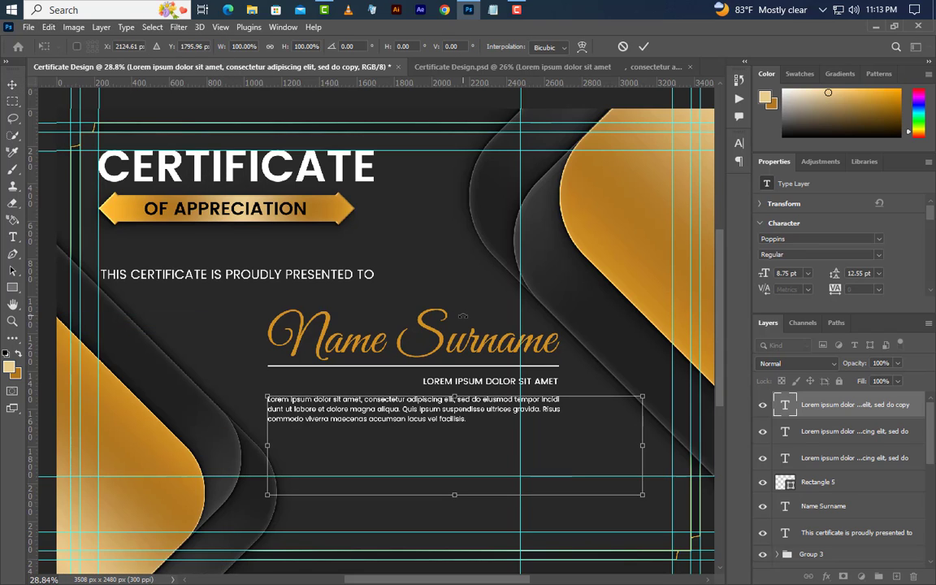
key(Down)
key(Down)
key(Down)
key(Down)
key(Down)
key(Down)
key(Down)
key(Down)
key(Down)
key(Down)
key(Down)
key(Down)
key(Down)
key(Down)
key(Down)
key(Down)
key(Down)
key(Down)
key(Down)
key(Down)
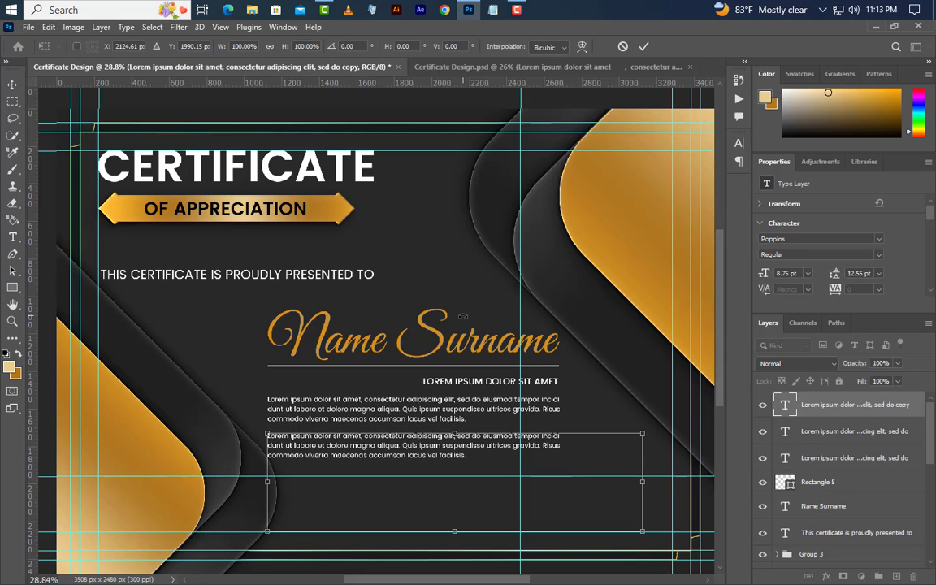
click(647, 47)
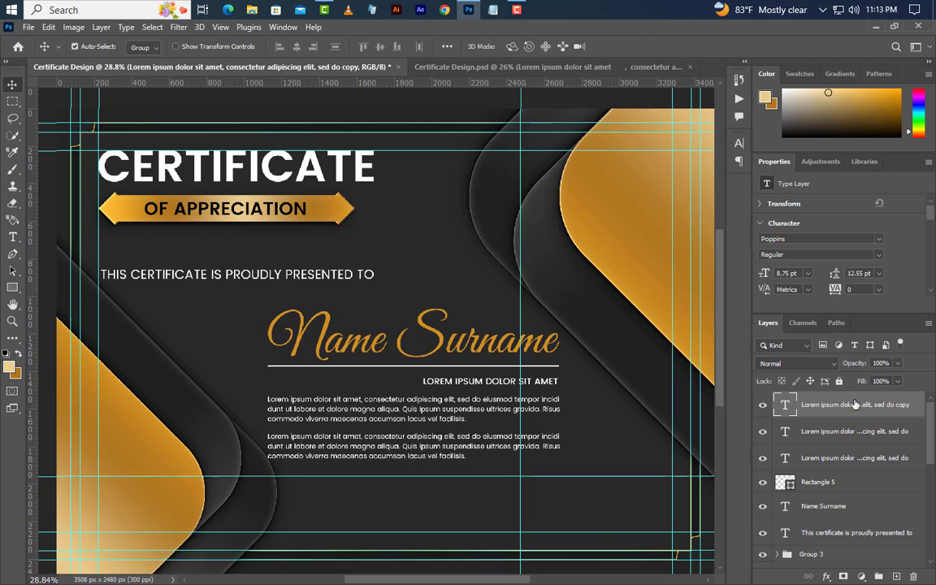
Group the name, underline and Lorem ipsum text layers, and shift the group slightly right and down.
shift+click(862, 463)
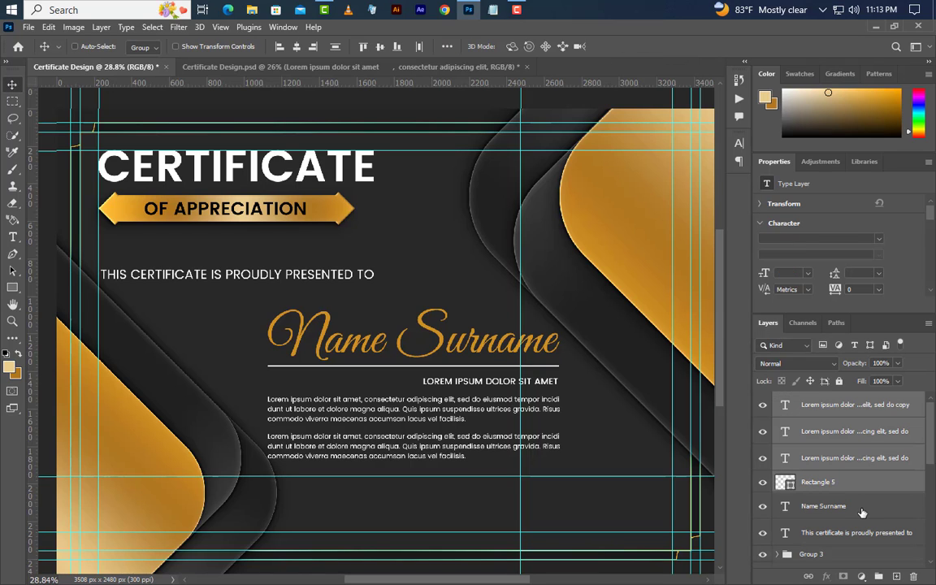
shift+click(859, 509)
click(878, 576)
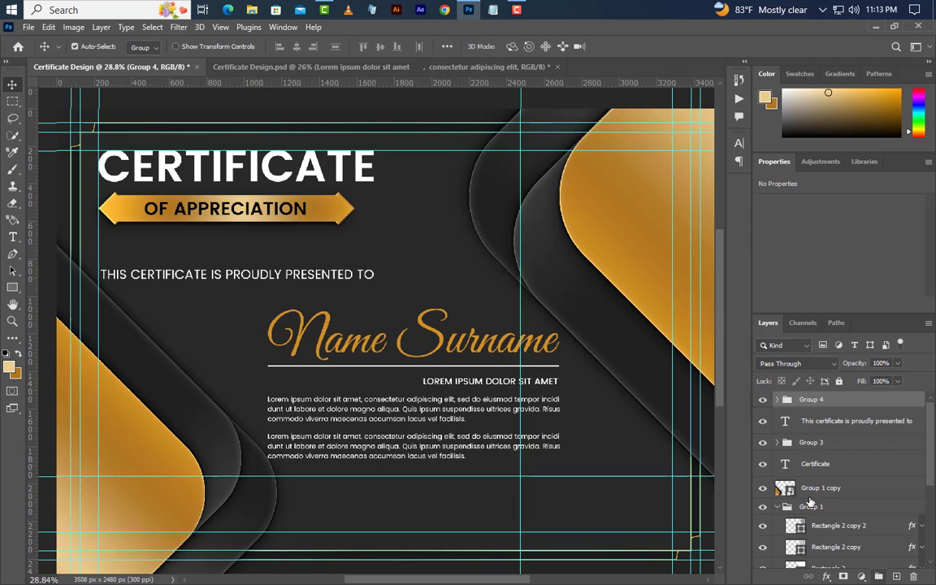
drag(551, 364, 554, 370)
Resize the lower-left gold and dark shape artwork to about 3454 by 3413 px with Free Transform.
click(256, 463)
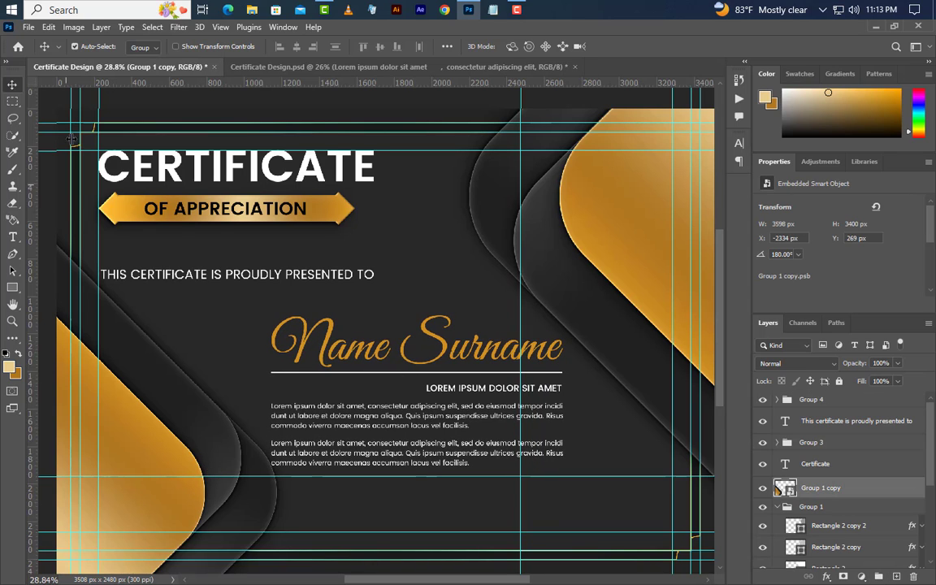
click(49, 26)
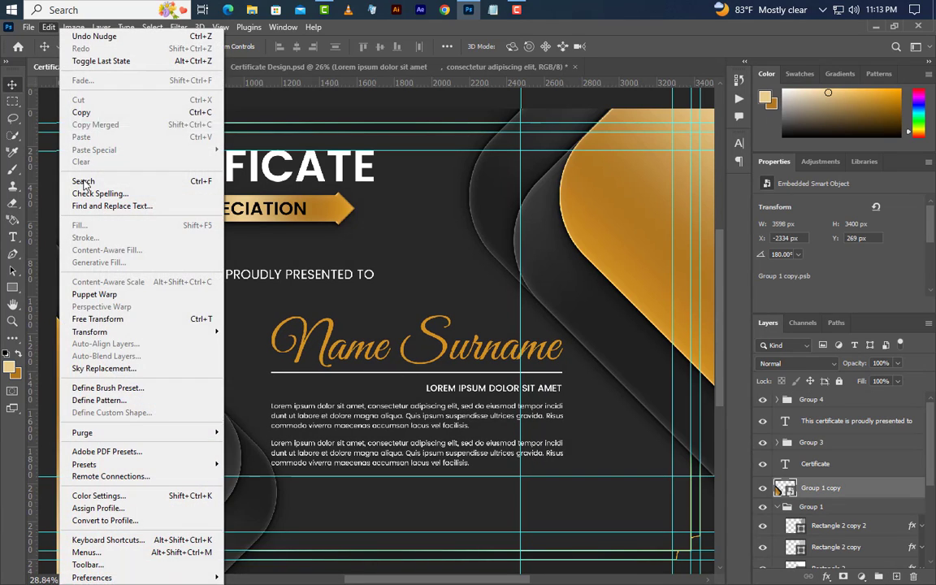
click(95, 318)
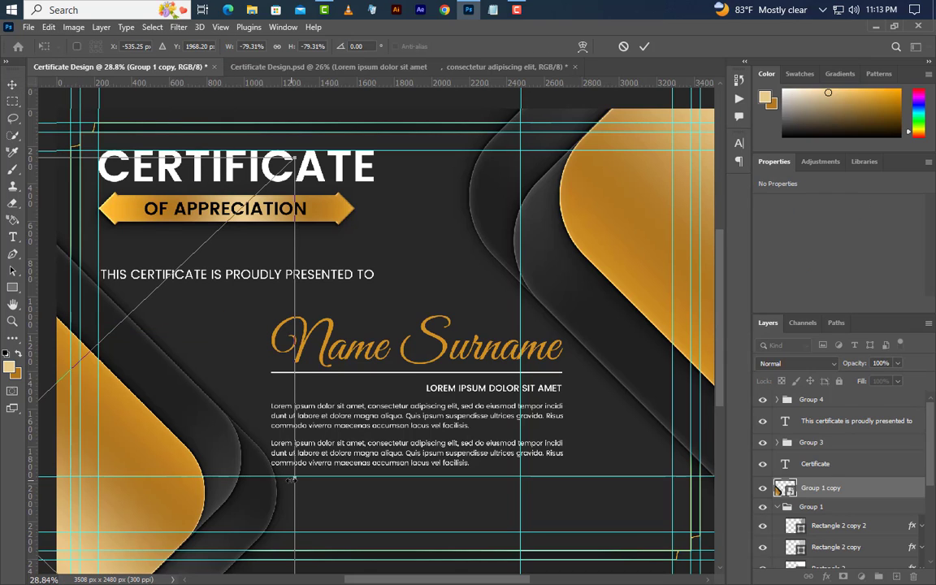
drag(293, 478, 264, 485)
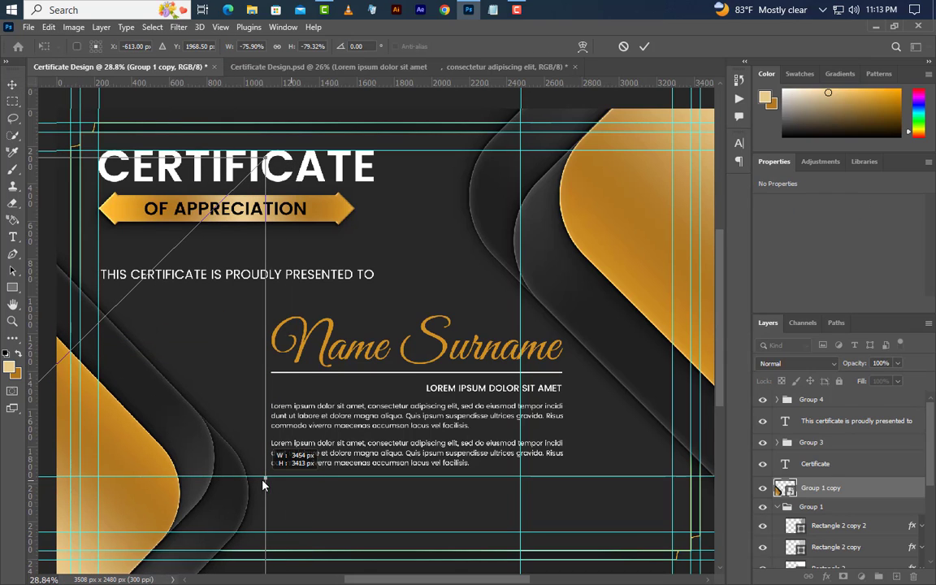
click(644, 47)
Nudge the group with the name and body text about 30 px left and slightly down.
click(823, 444)
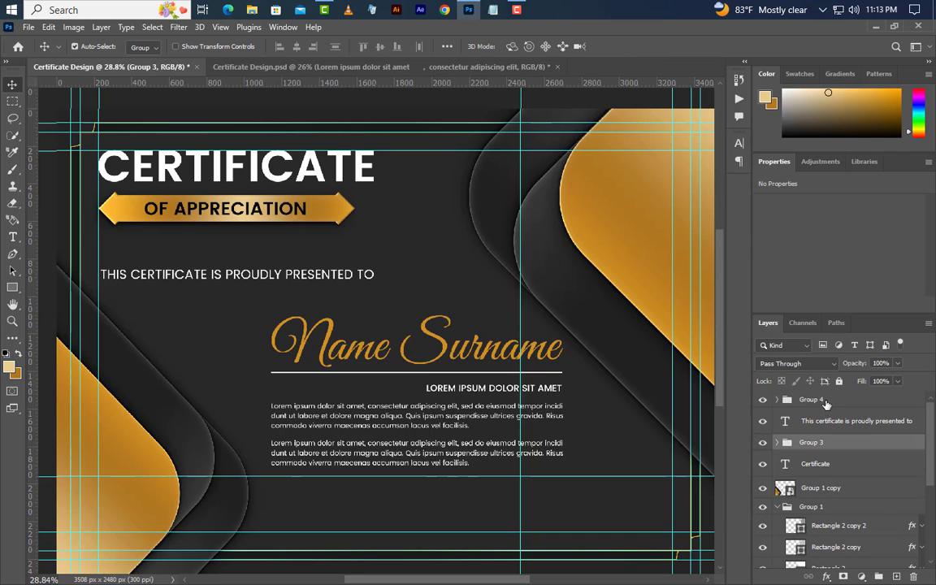
click(813, 400)
key(shift+Left)
key(shift+Left)
key(shift+Left)
key(shift+Down)
key(shift+Down)
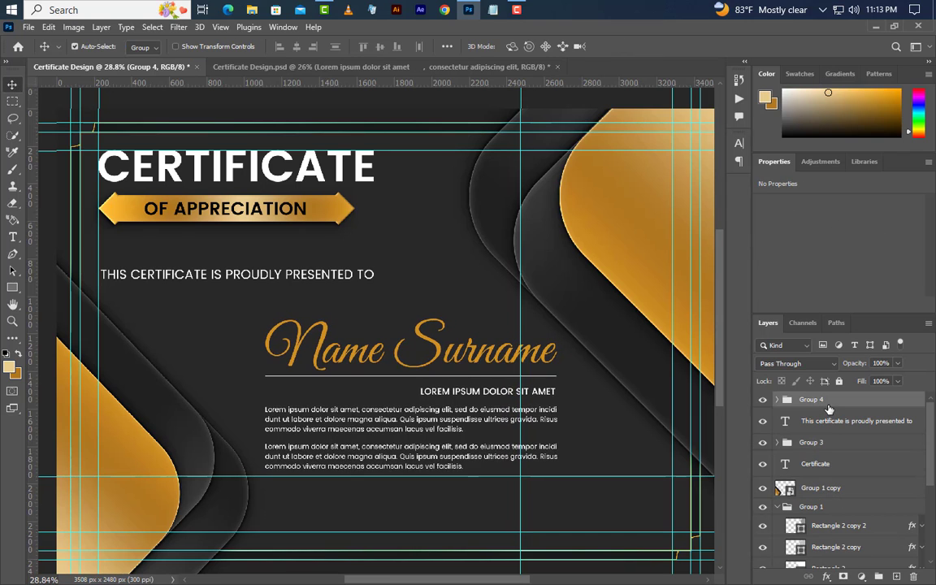
Add the text label "Date" in the lower part of the certificate, below the body paragraphs.
click(12, 236)
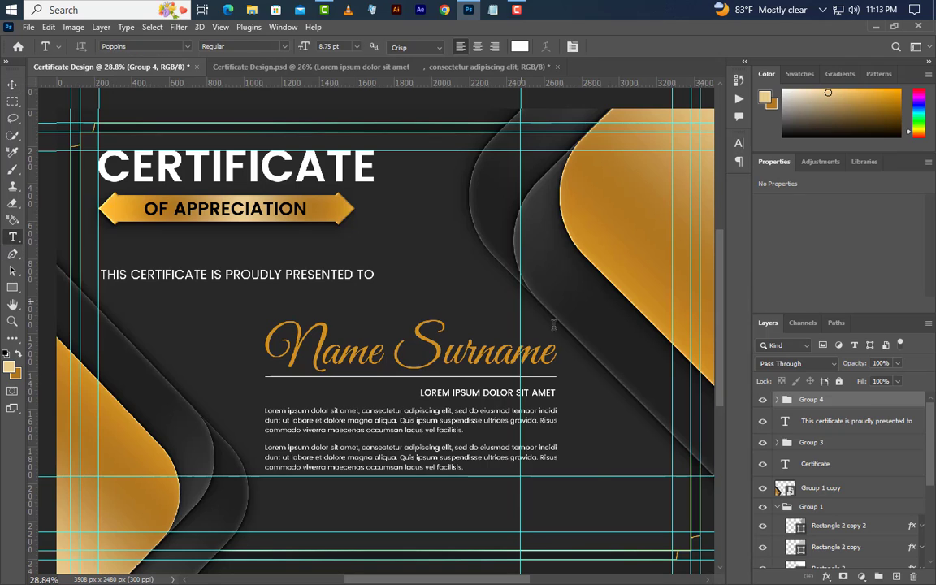
click(498, 524)
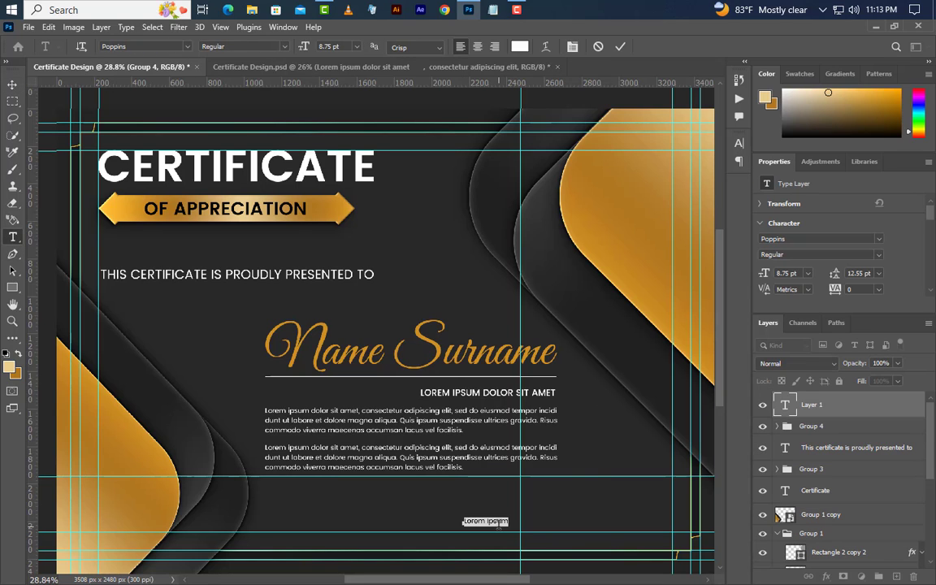
text(Date)
click(619, 47)
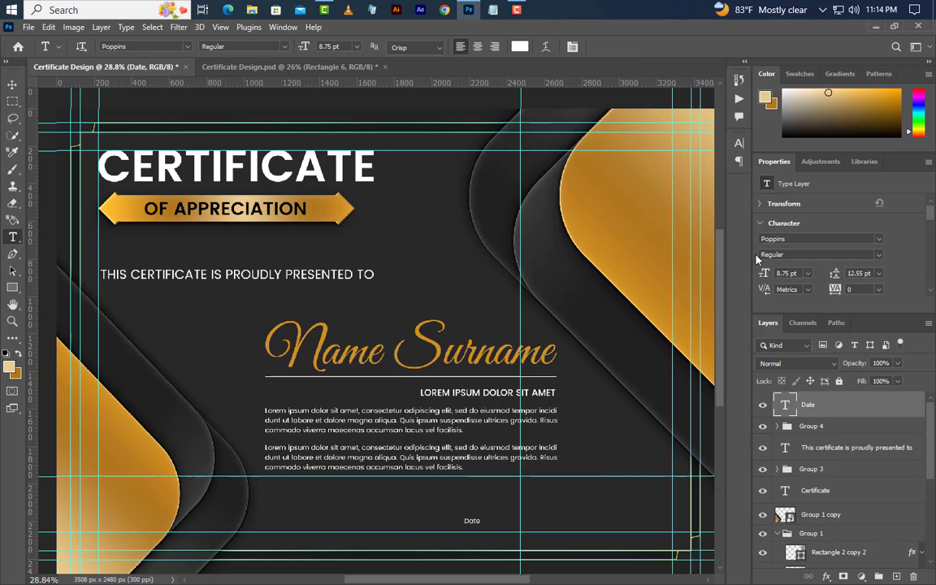
Format the Date label in Poppins Medium at 13 pt with All Caps.
click(739, 143)
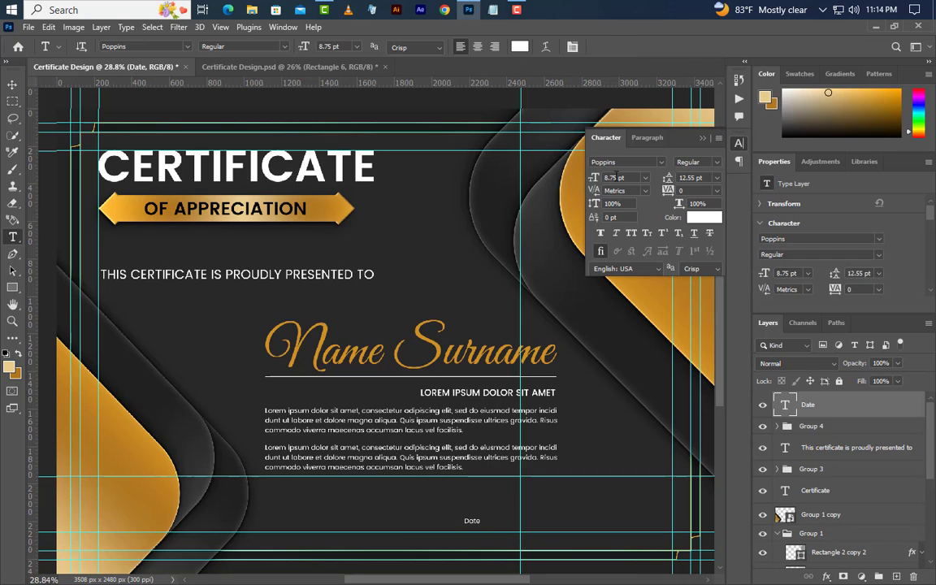
text(3)
key(Return)
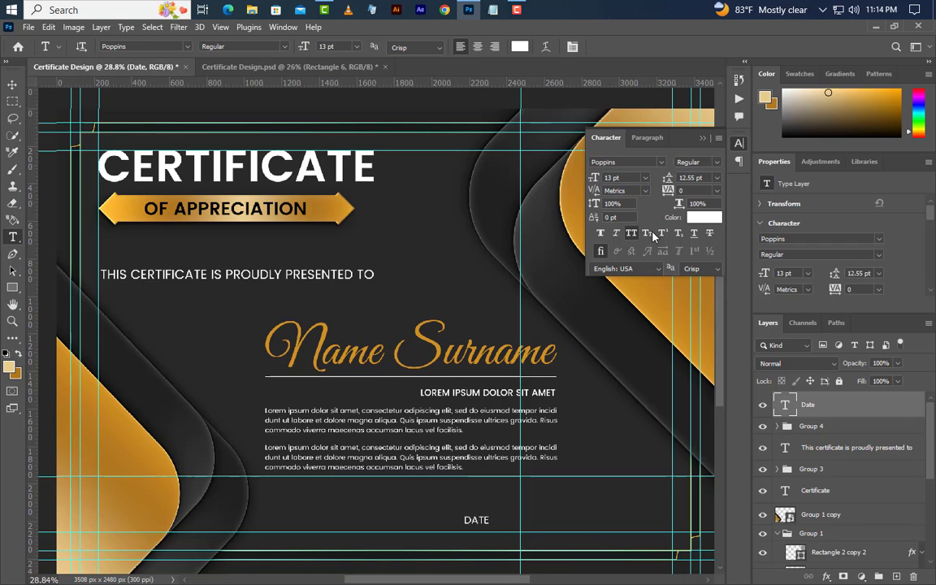
click(719, 165)
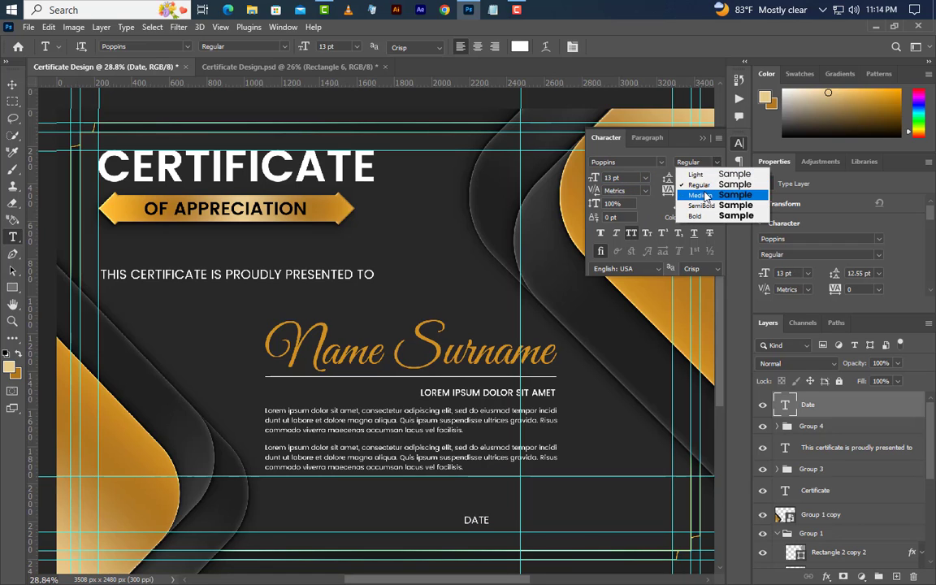
click(703, 193)
click(702, 139)
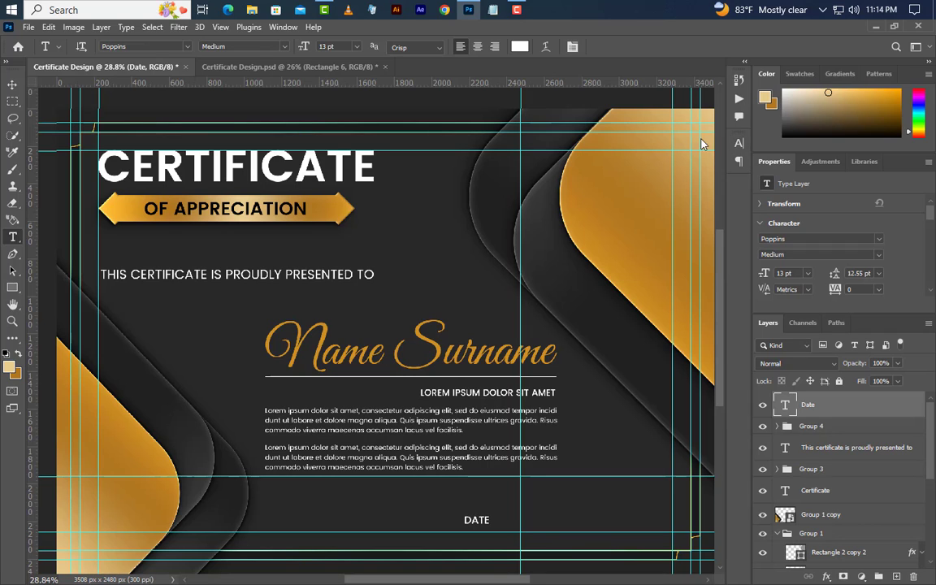
Draw a thin horizontal rectangle above the DATE label and set its size to 500 by 6 px.
click(12, 287)
drag(418, 499, 553, 503)
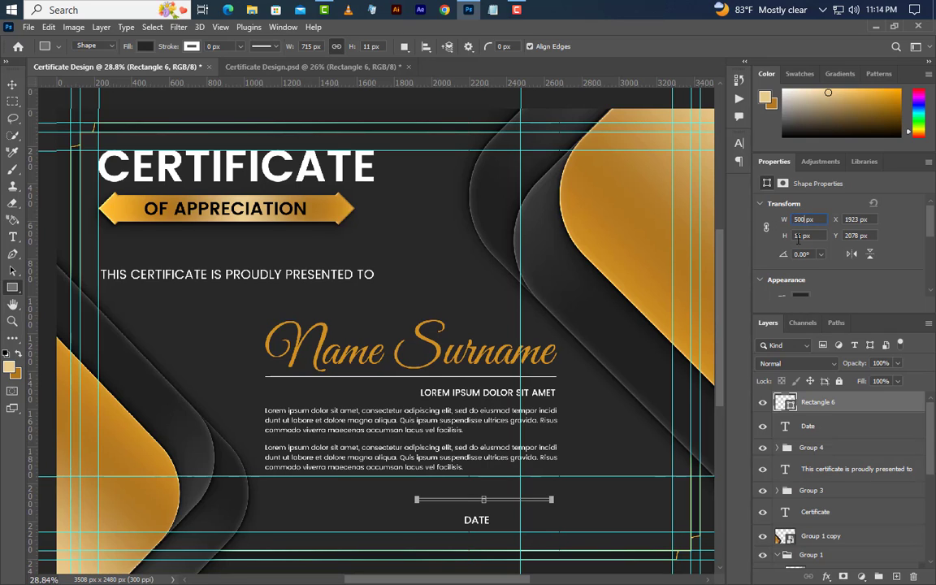
click(801, 235)
text(6)
key(Return)
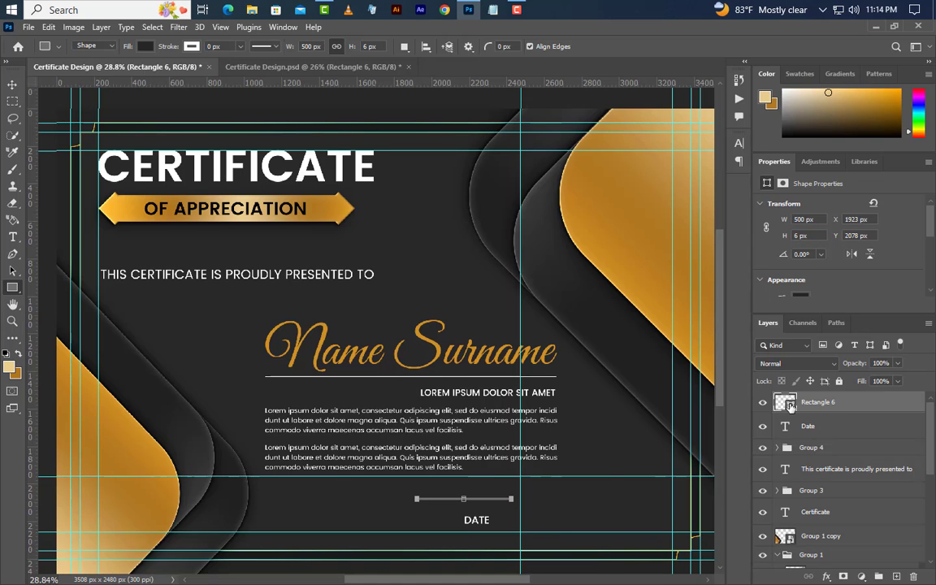
Change the fill of the thin line above DATE to white (#ffffff).
double_click(786, 403)
mouse_move(280, 455)
mouse_down()
mouse_move(209, 303)
mouse_move(278, 338)
mouse_up()
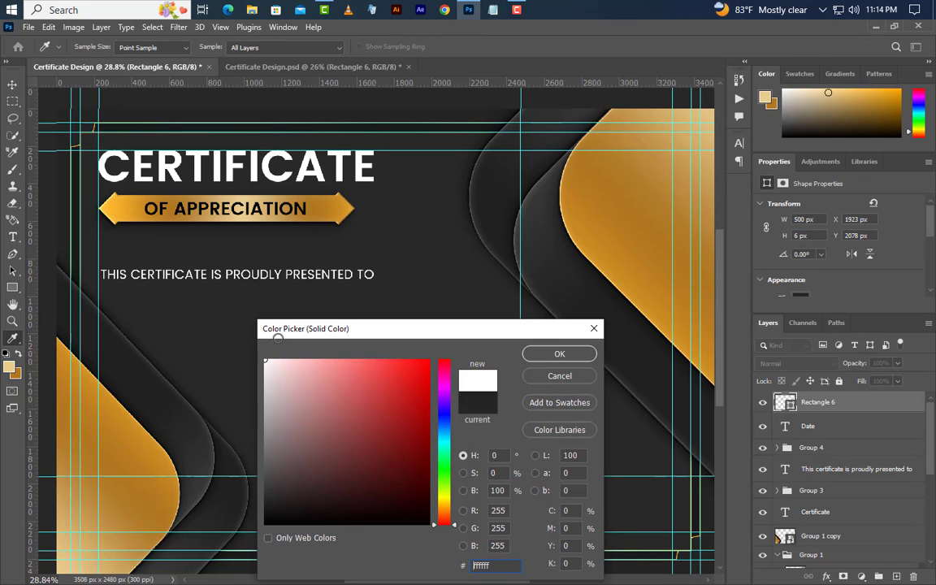
click(559, 355)
Centre the DATE label horizontally under its white line and move it up closer to the line.
key(ctrl)
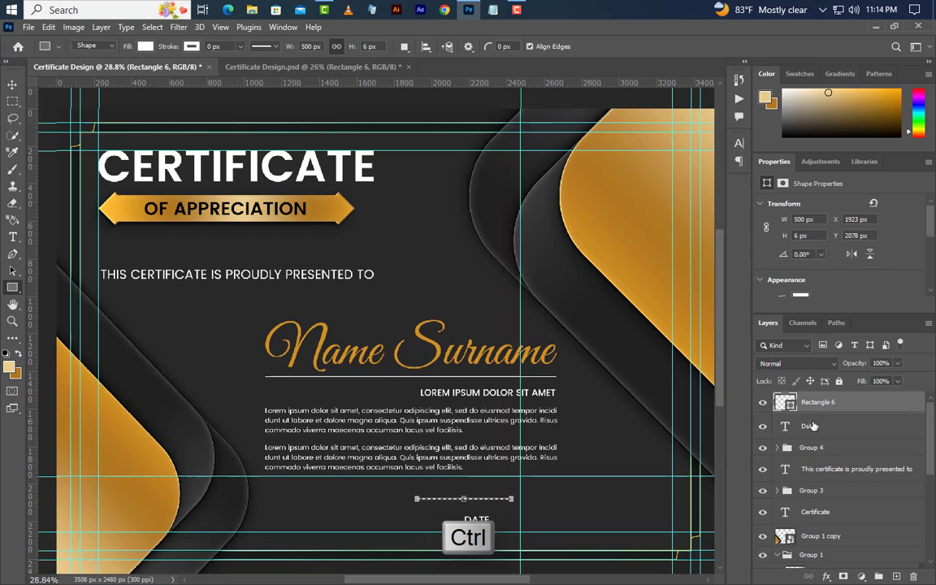
click(813, 426)
key(v)
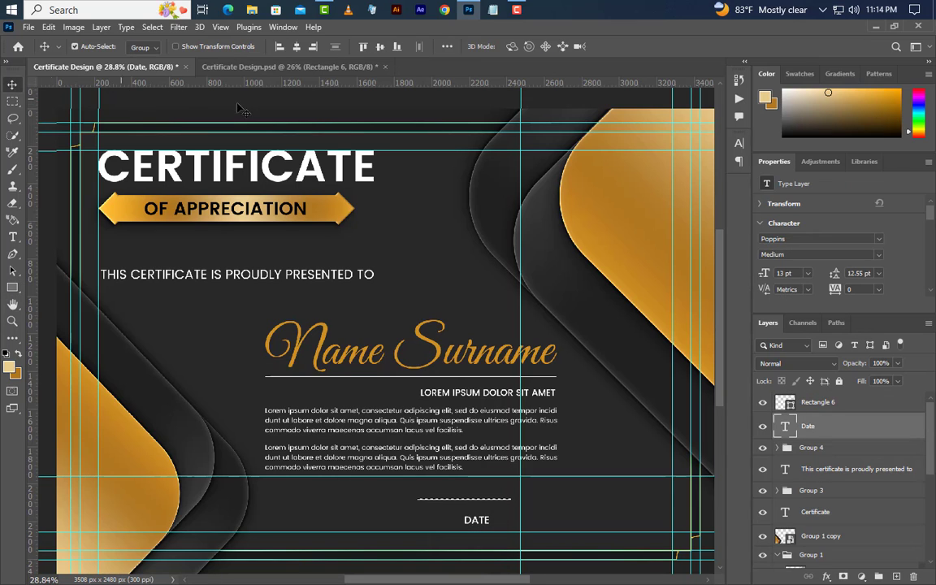
click(152, 26)
click(155, 52)
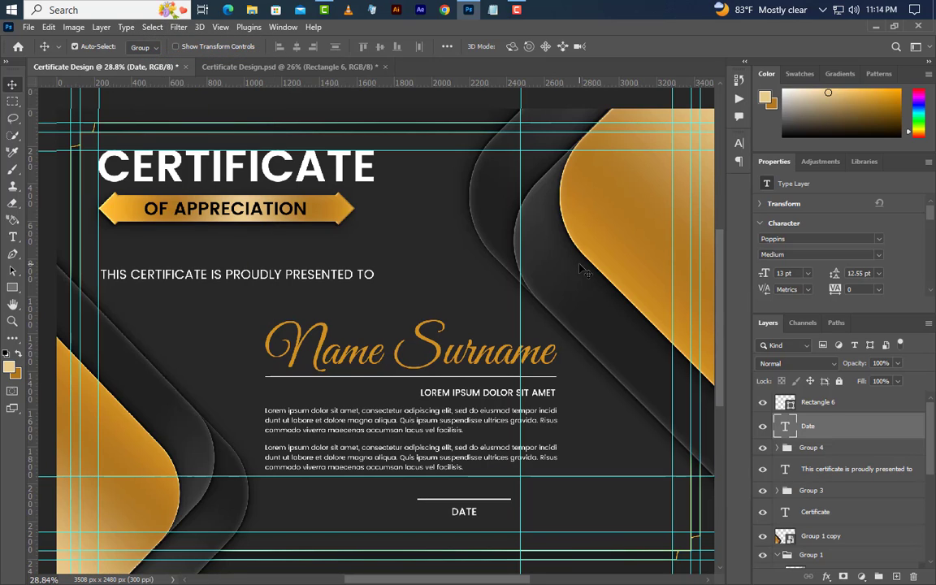
Group the DATE label with its line and place a duplicate of the group to its right.
shift+click(833, 403)
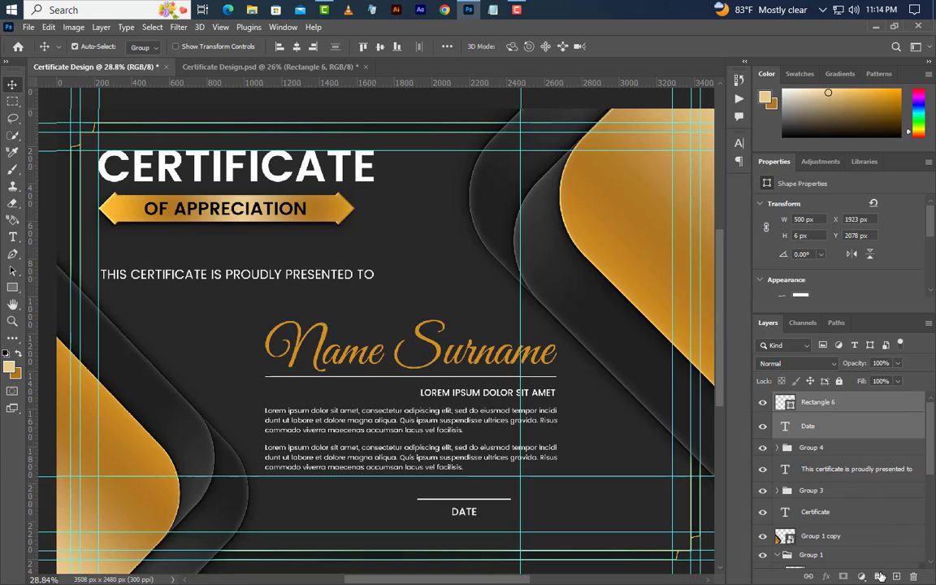
click(879, 576)
drag(478, 518, 606, 518)
Replace the text of the duplicated DATE label with SIGNATURE.
click(12, 237)
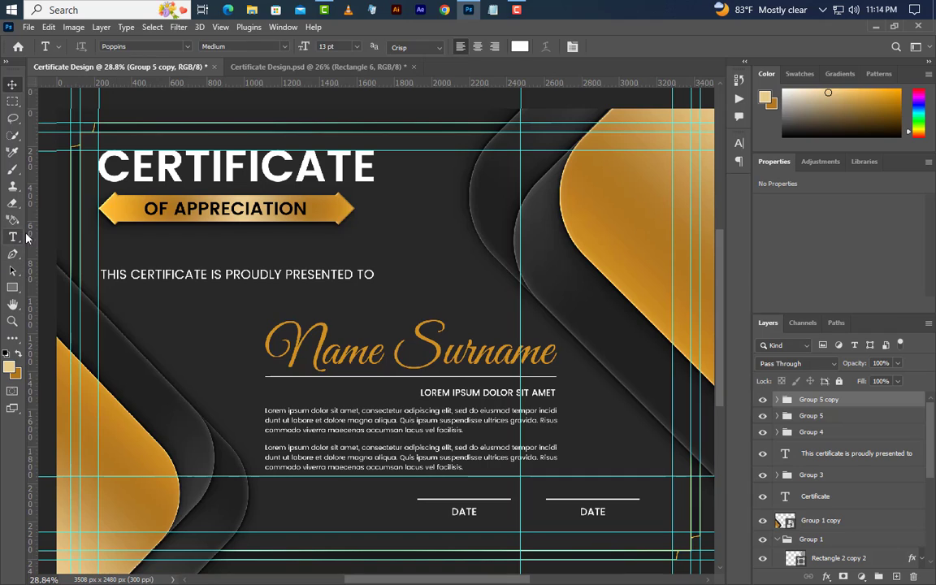
double_click(582, 512)
text(SIG)
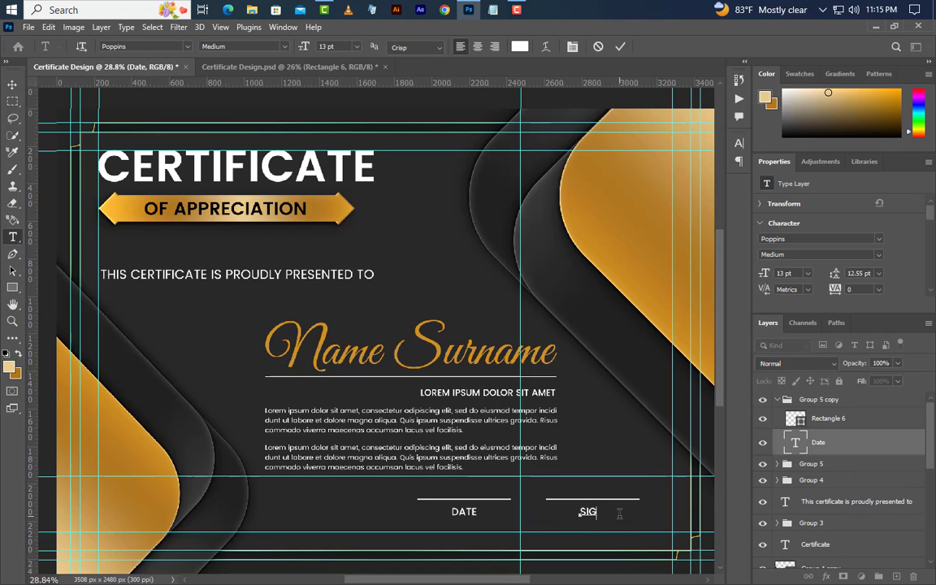
text(NATURE)
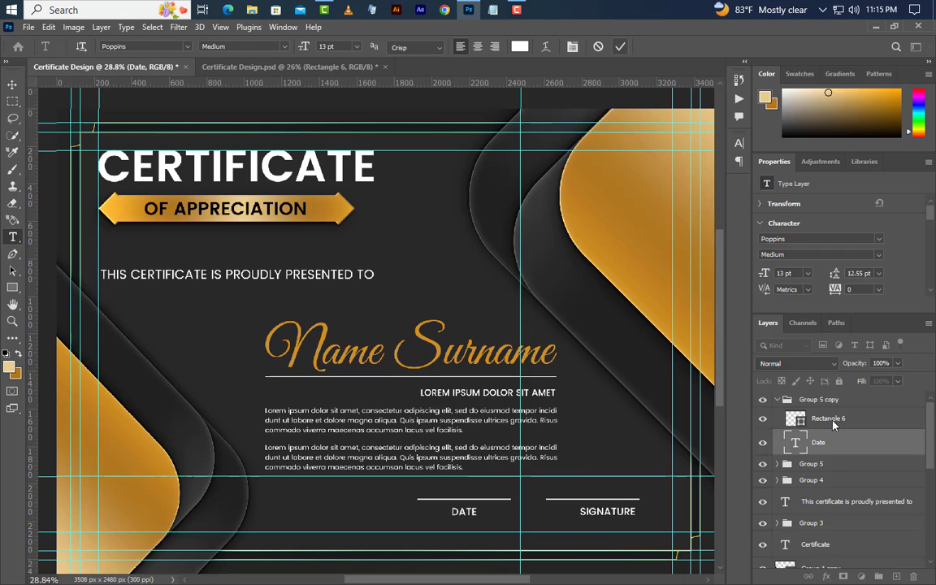
key(ctrl+Return)
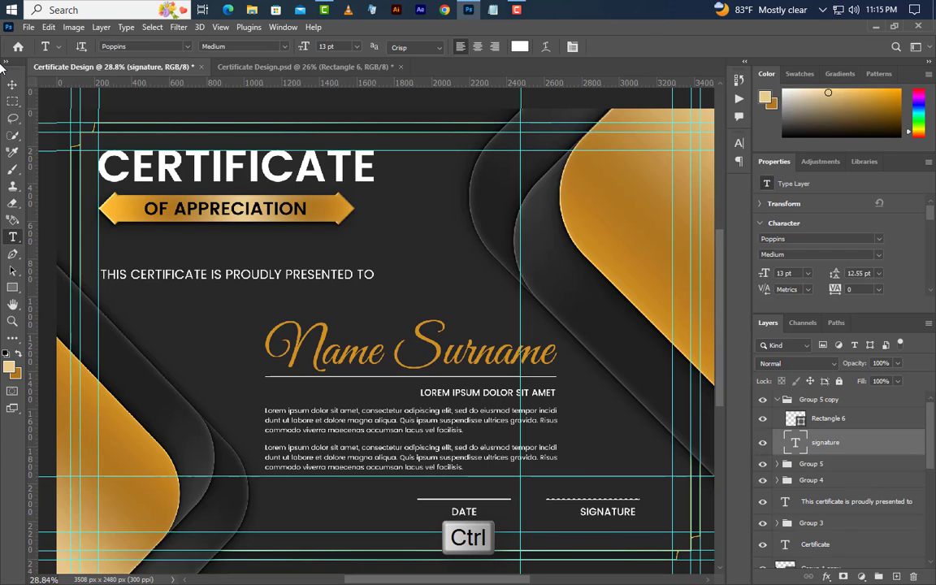
Centre the SIGNATURE label horizontally under its line and clear the selection.
click(12, 84)
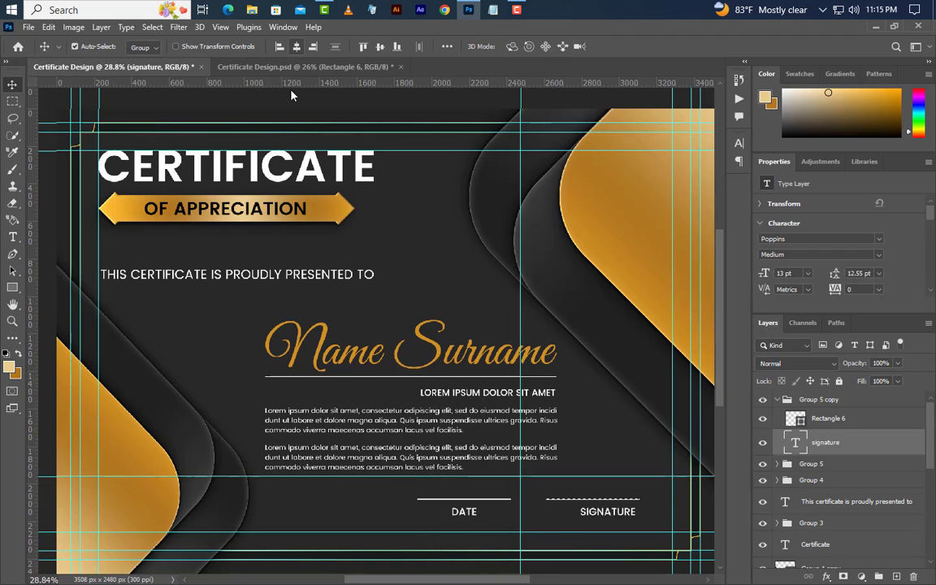
click(152, 27)
click(159, 51)
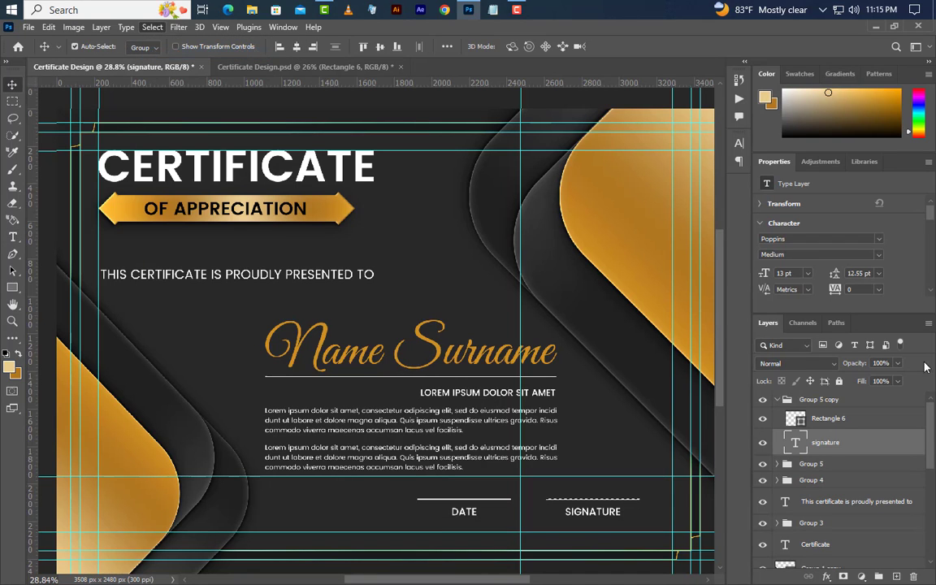
Group the date and signature groups together and move them right and down to the lower-right margin guides with Free Transform.
click(782, 400)
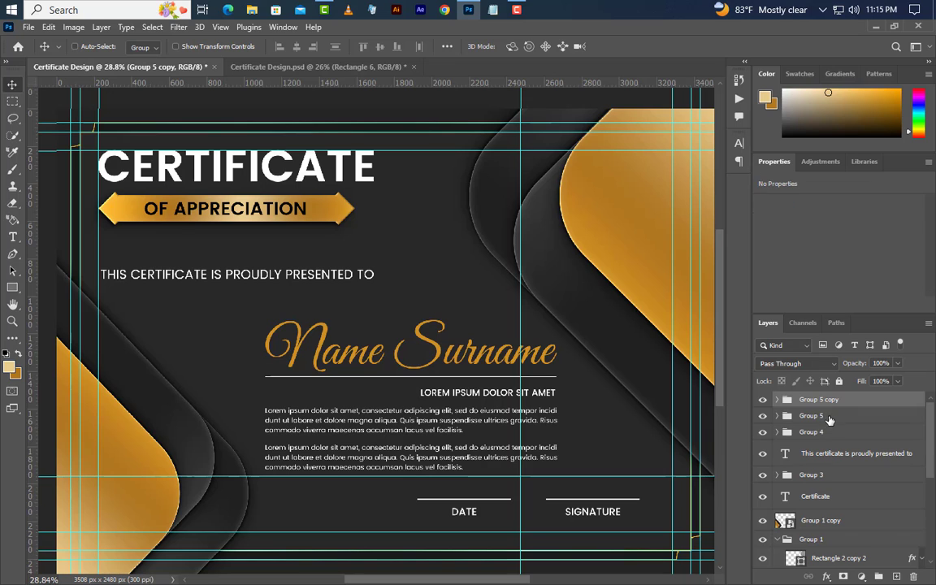
shift+click(827, 415)
click(877, 577)
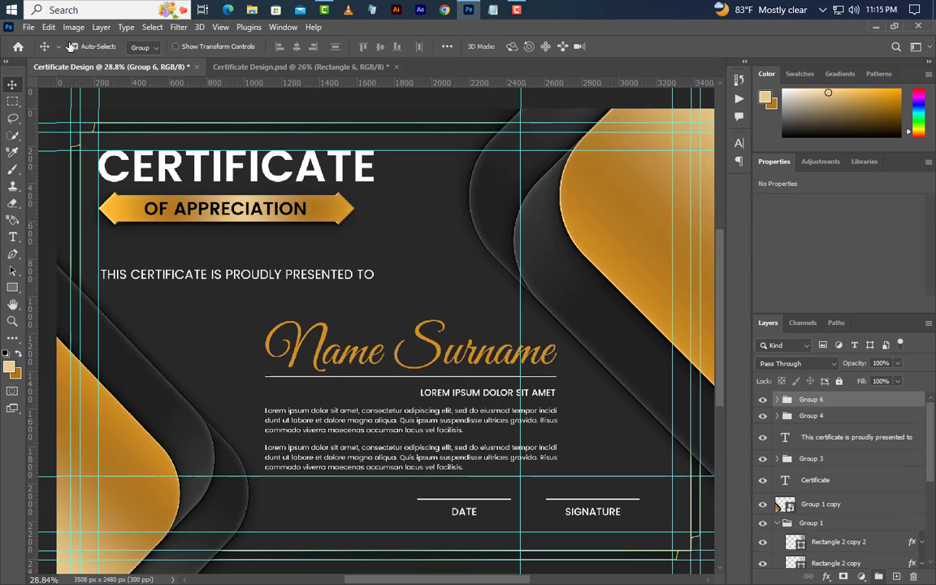
click(49, 28)
click(90, 319)
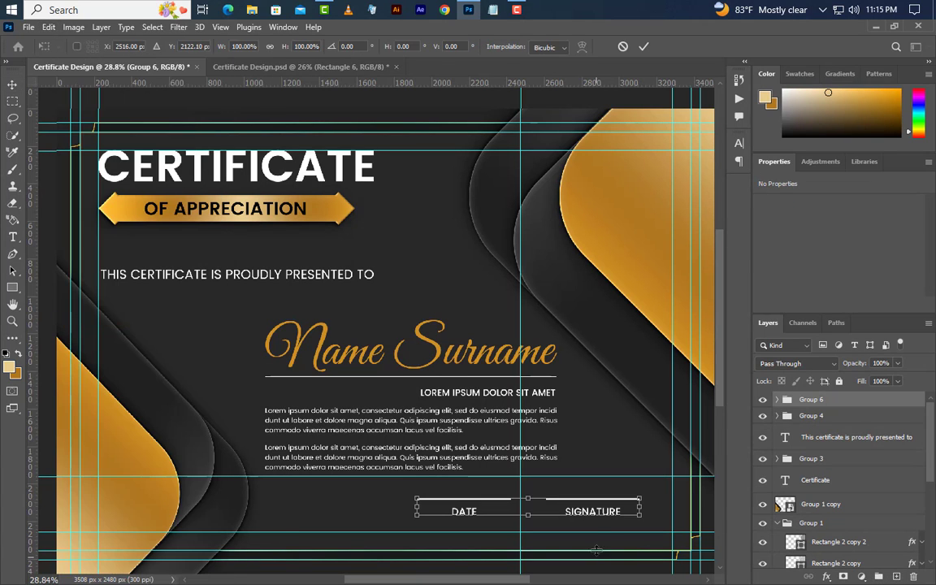
mouse_move(593, 512)
mouse_down()
mouse_move(626, 525)
mouse_move(621, 517)
mouse_up()
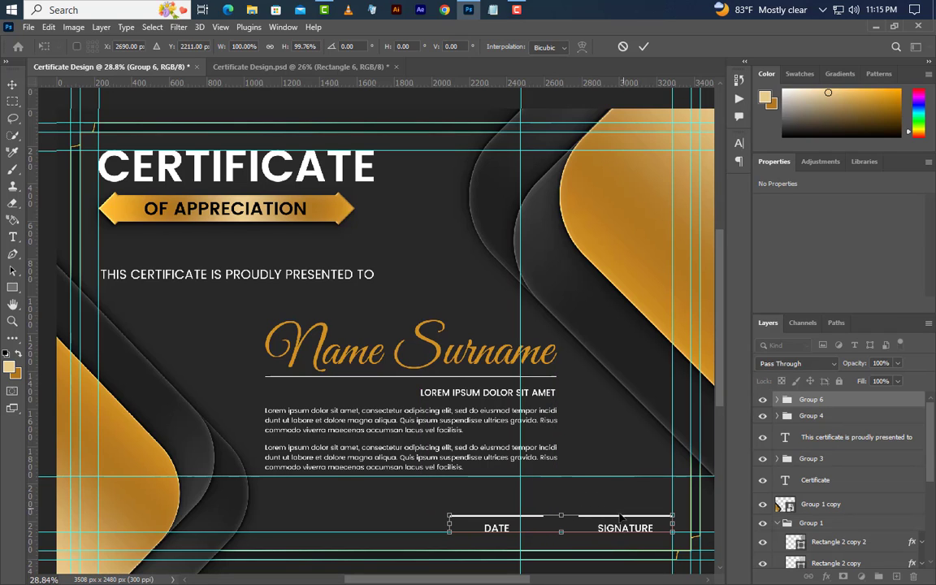
click(644, 47)
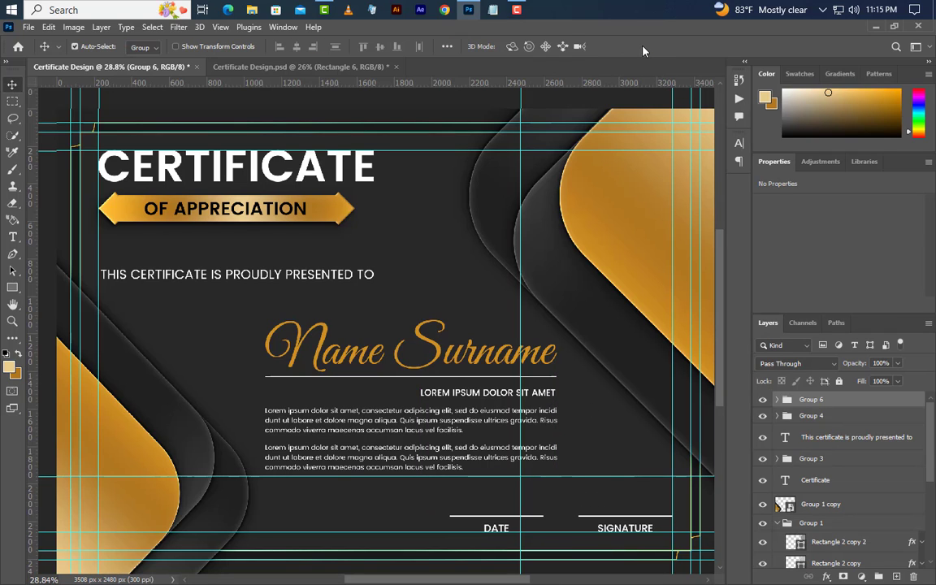
Draw an upright rectangle about 666 px high over the upper-right gold shape and set its width to 380 px.
click(12, 287)
click(49, 269)
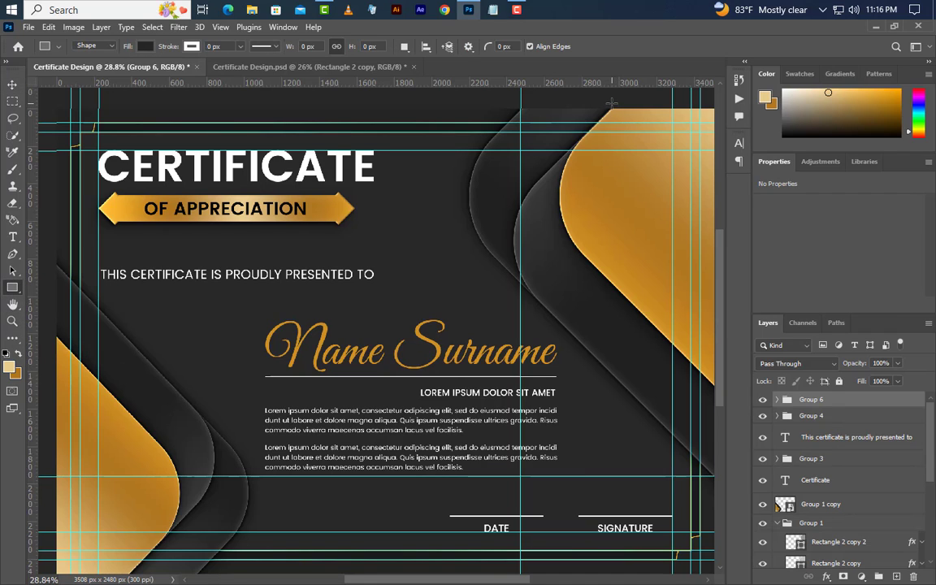
drag(616, 100, 683, 225)
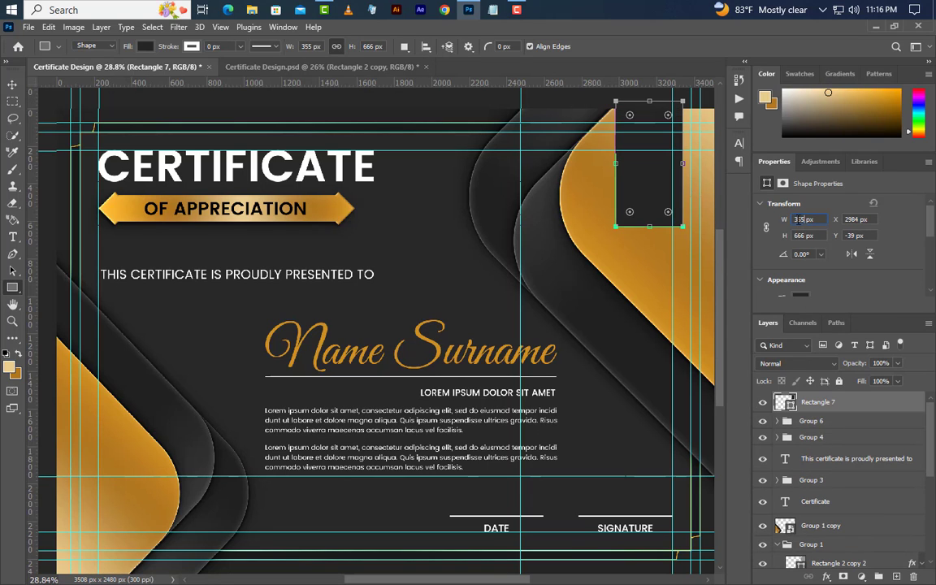
text(380)
key(Return)
Add a 15 px outside Stroke to the new upright rectangle with solid colour #f2ae2a.
right_click(853, 403)
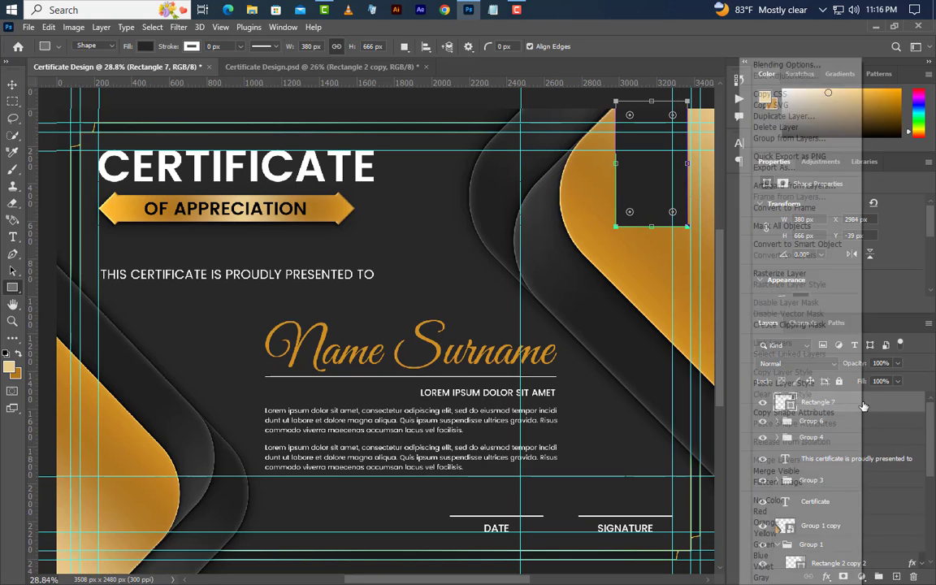
click(799, 65)
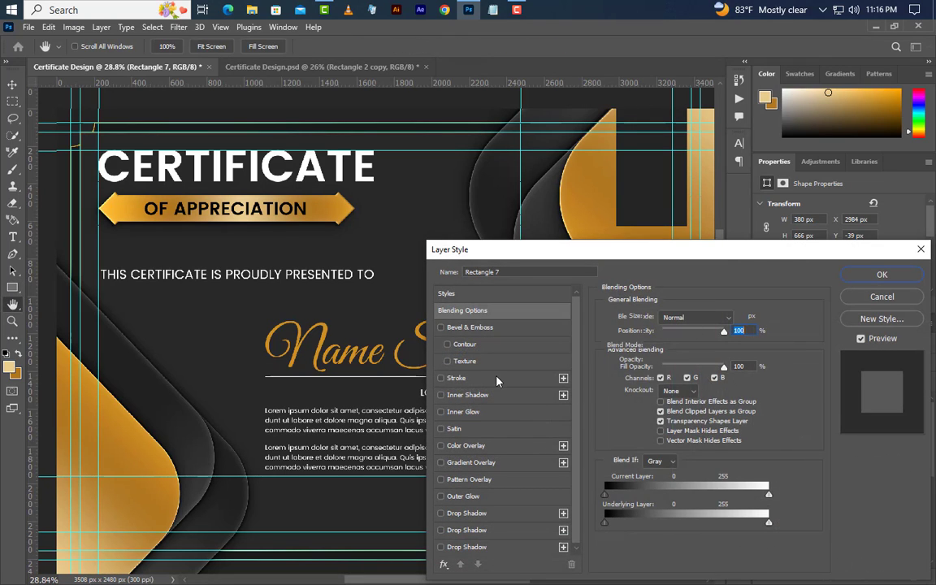
click(488, 377)
click(723, 316)
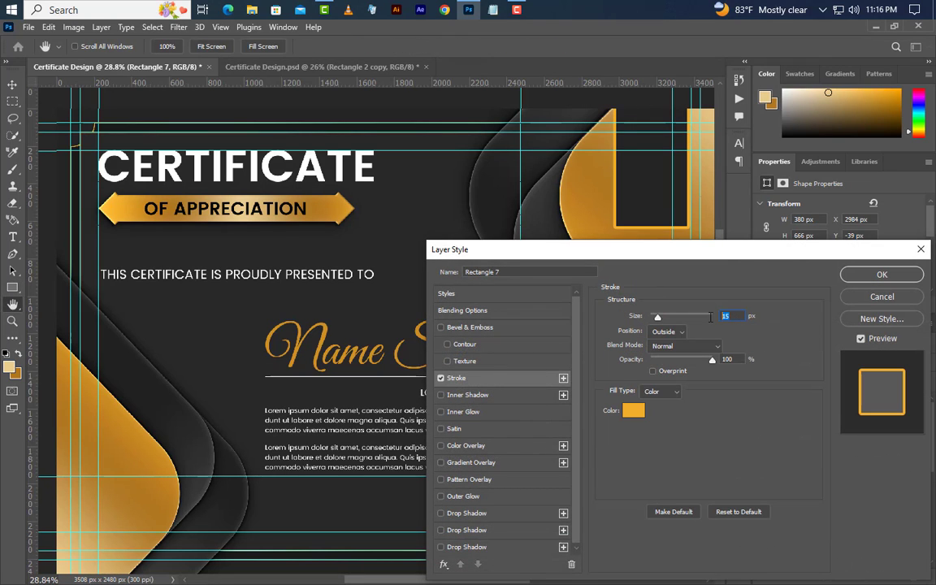
click(668, 333)
click(668, 345)
click(662, 392)
click(668, 401)
click(634, 410)
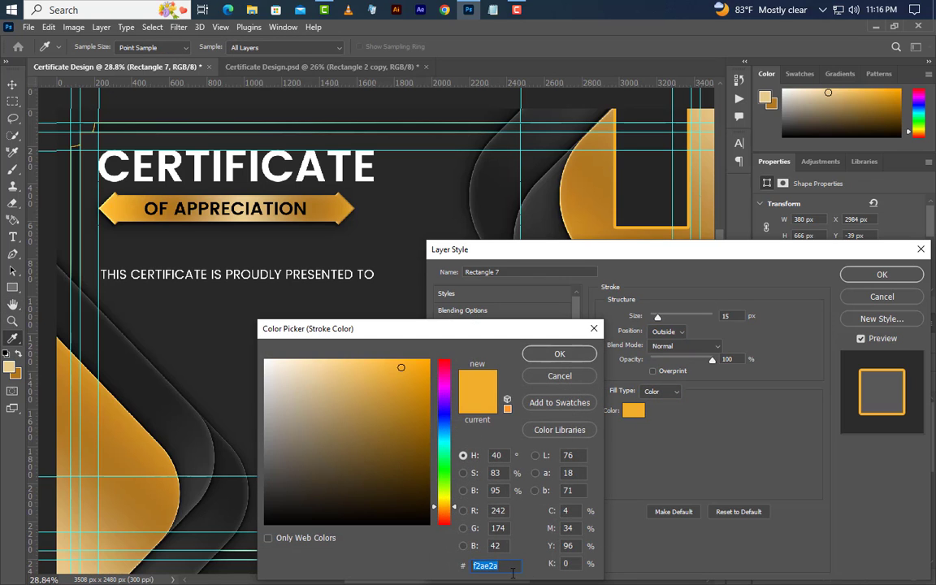
click(569, 356)
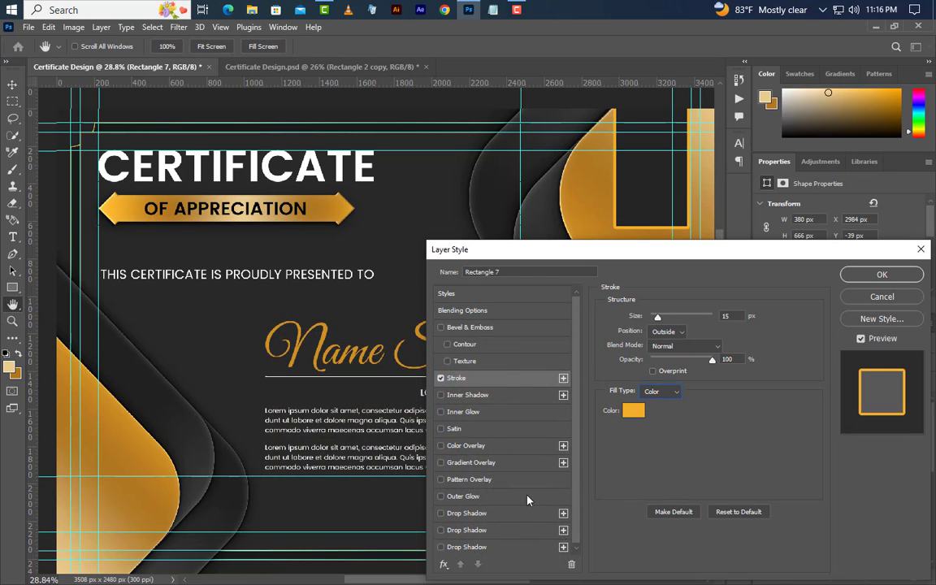
Apply a reflected Gradient Overlay from #4d4d4d to #212121 to the upright rectangle, at angle 0° and 65% scale.
click(504, 463)
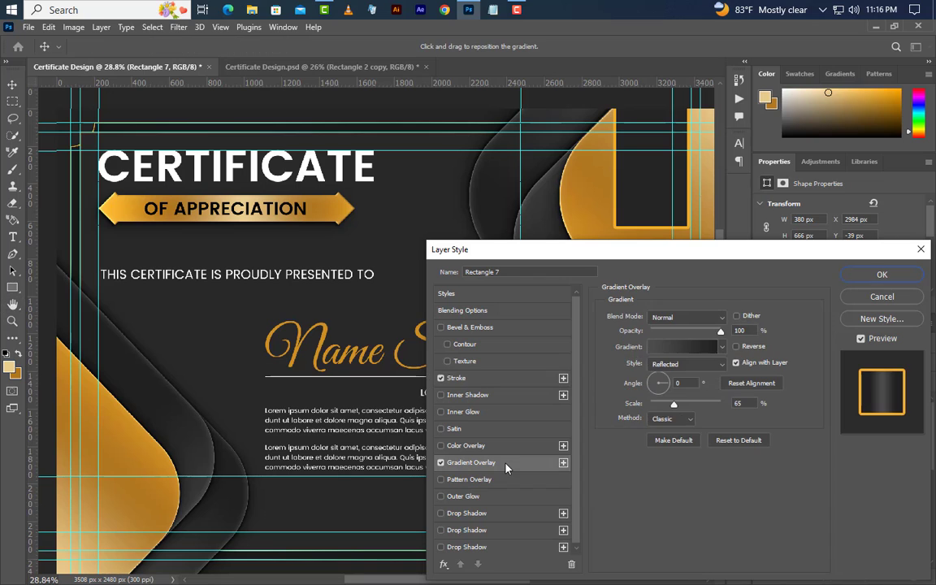
click(692, 347)
double_click(648, 450)
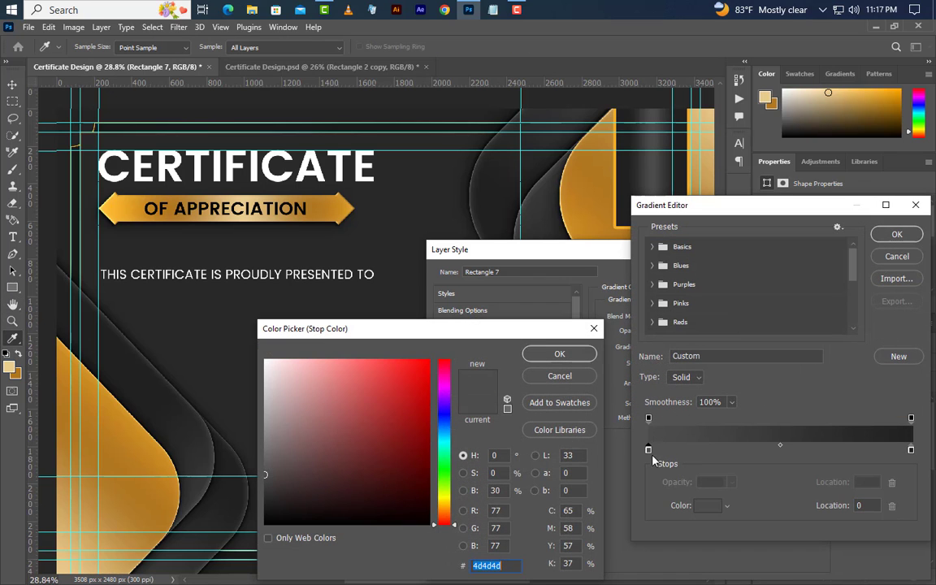
click(559, 353)
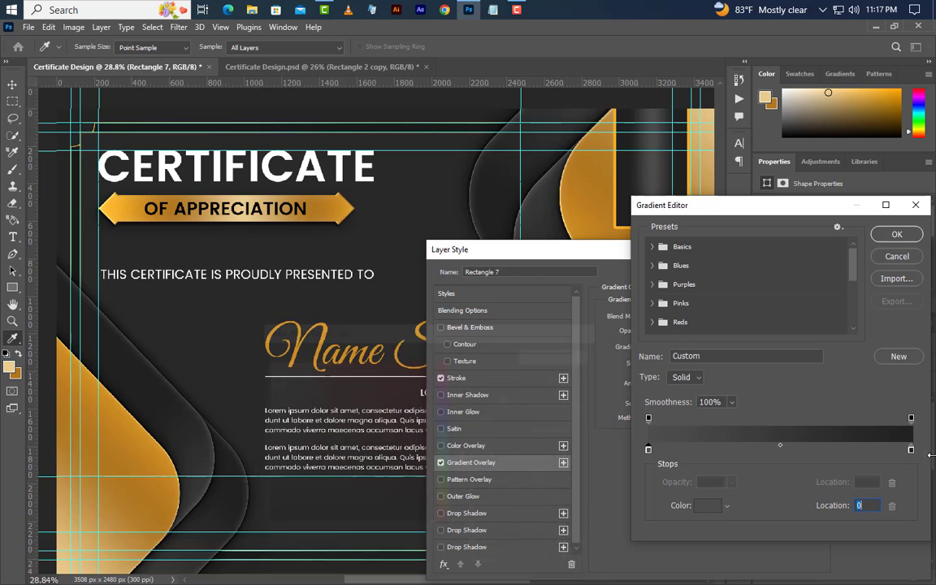
click(911, 450)
double_click(911, 450)
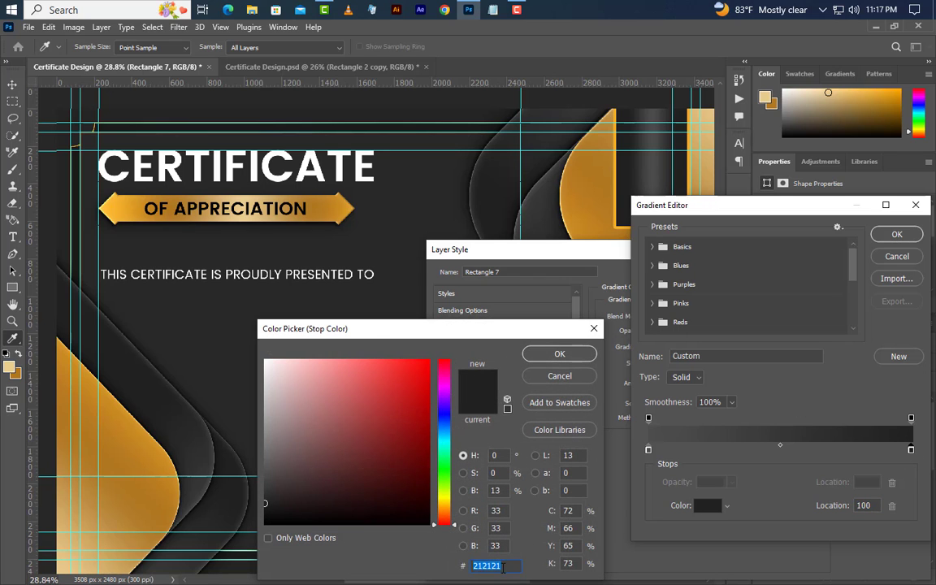
click(578, 360)
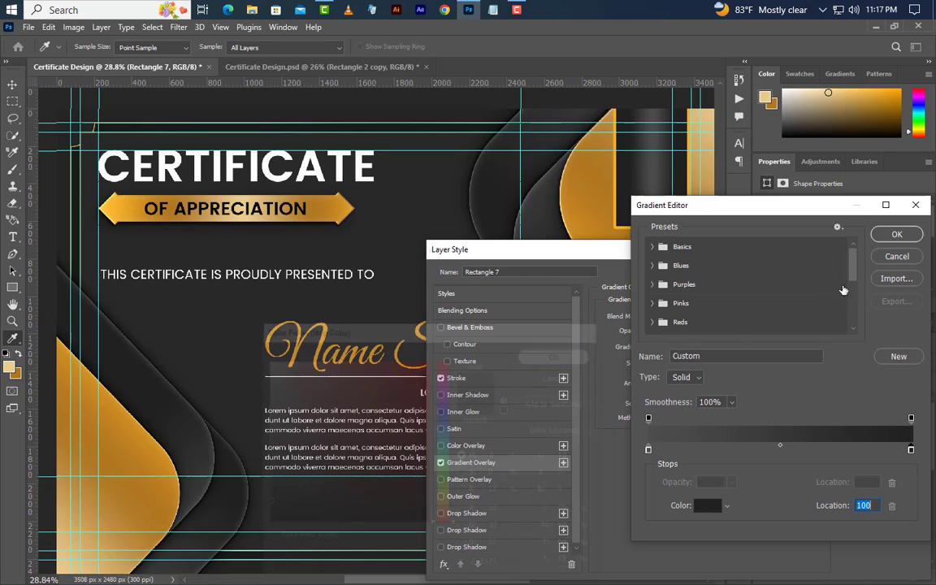
click(896, 235)
click(895, 280)
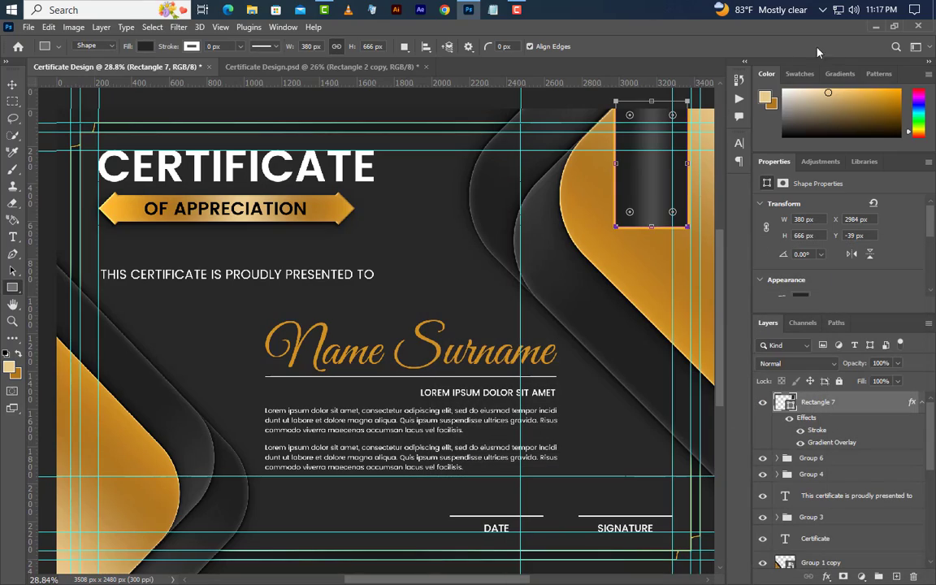
Place Icon copy.png from the desktop and position the gold medal centred over the lower part of the upright rectangle.
click(876, 29)
drag(804, 364, 545, 304)
drag(407, 353, 673, 254)
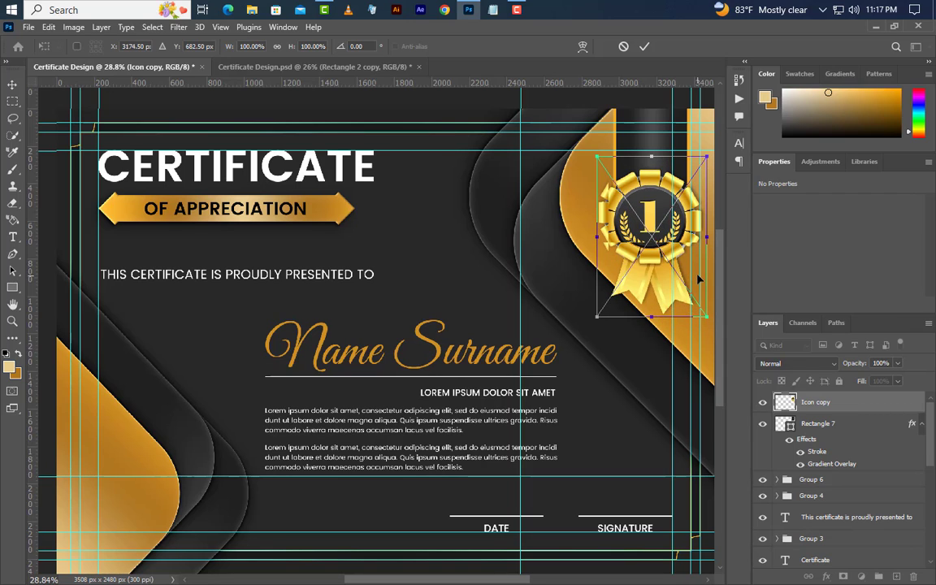
drag(697, 280, 700, 118)
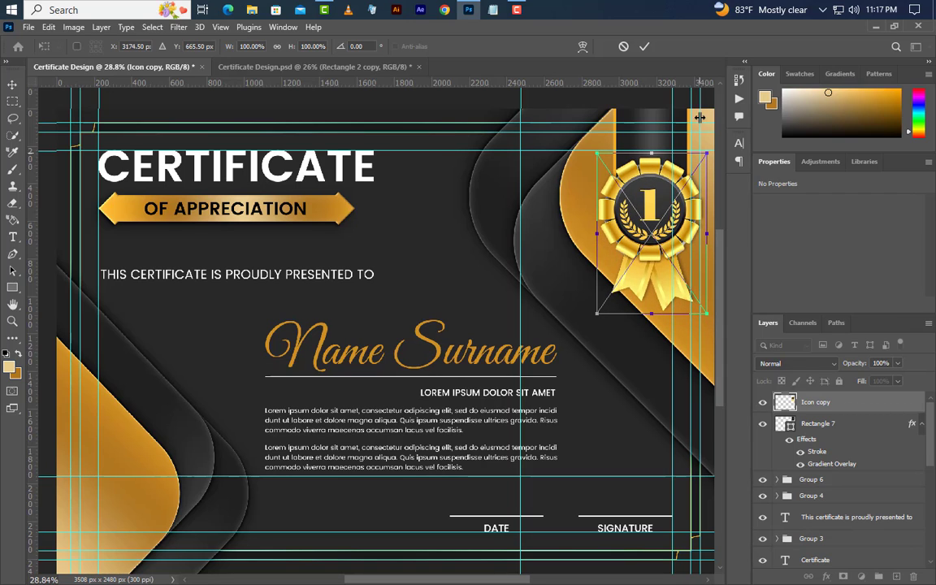
click(644, 47)
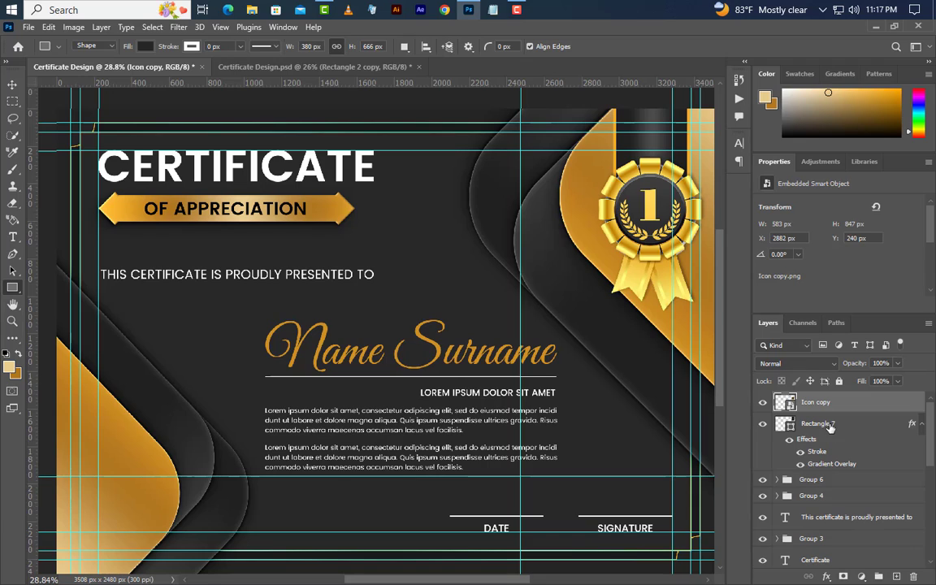
Select the medal icon and the upright rectangle layers together and move both slightly up.
click(829, 426)
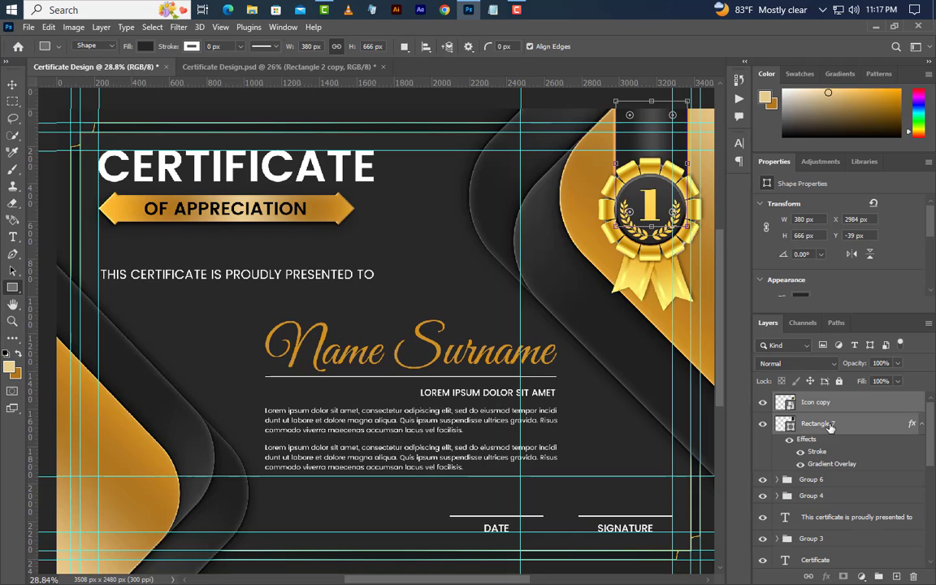
click(14, 87)
drag(677, 325, 652, 301)
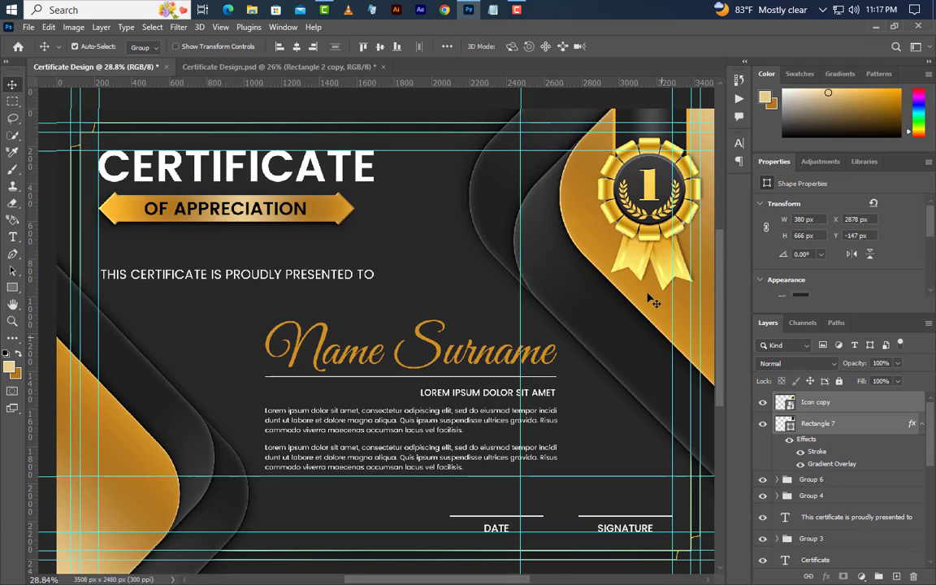
Place Logo 008.png from the desktop and position it on the lower-left gold shape, nudging it slightly down and right.
click(873, 27)
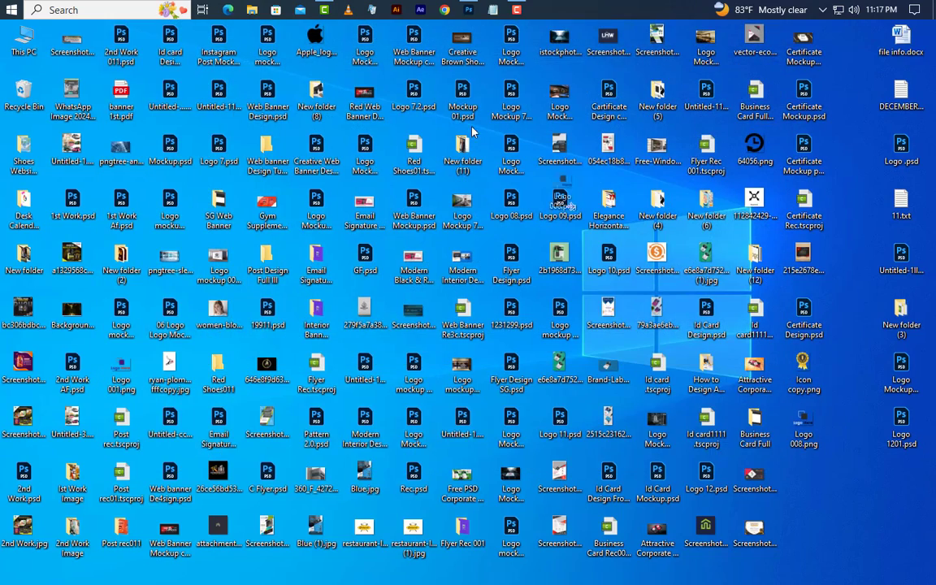
click(469, 10)
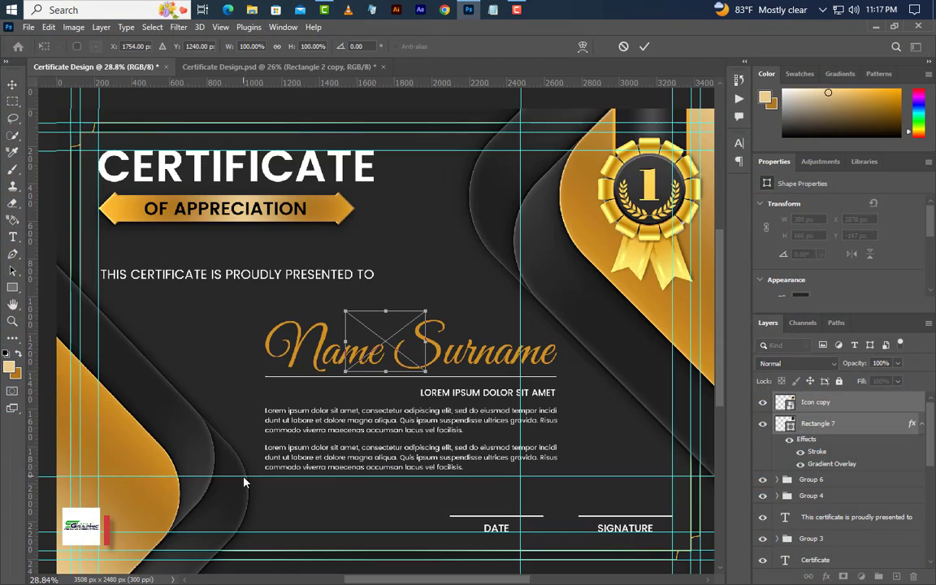
drag(387, 358, 134, 498)
key(Down)
key(Down)
key(Down)
key(Down)
key(Down)
key(Right)
key(Right)
key(Right)
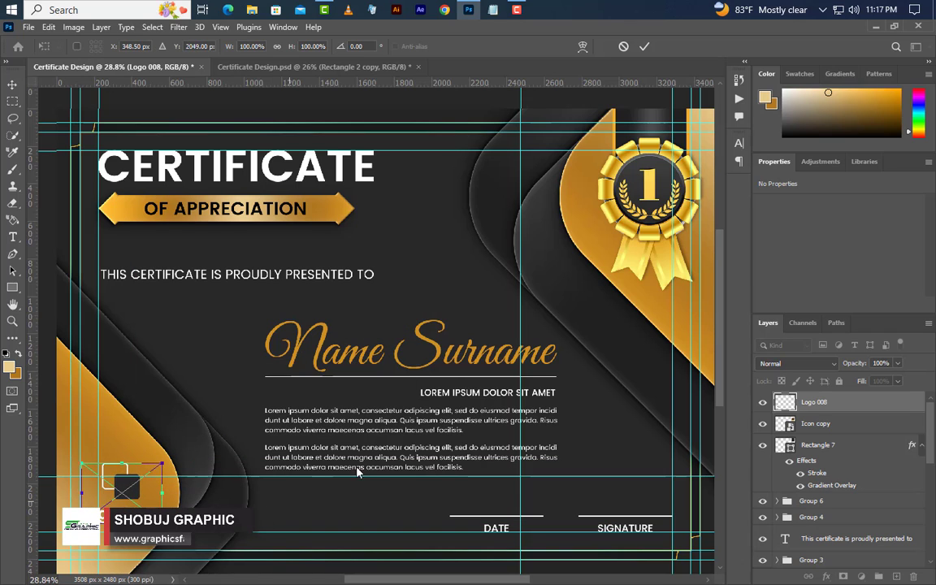
click(646, 46)
Clear all guides from the certificate document.
scroll(378, 367, down, 1)
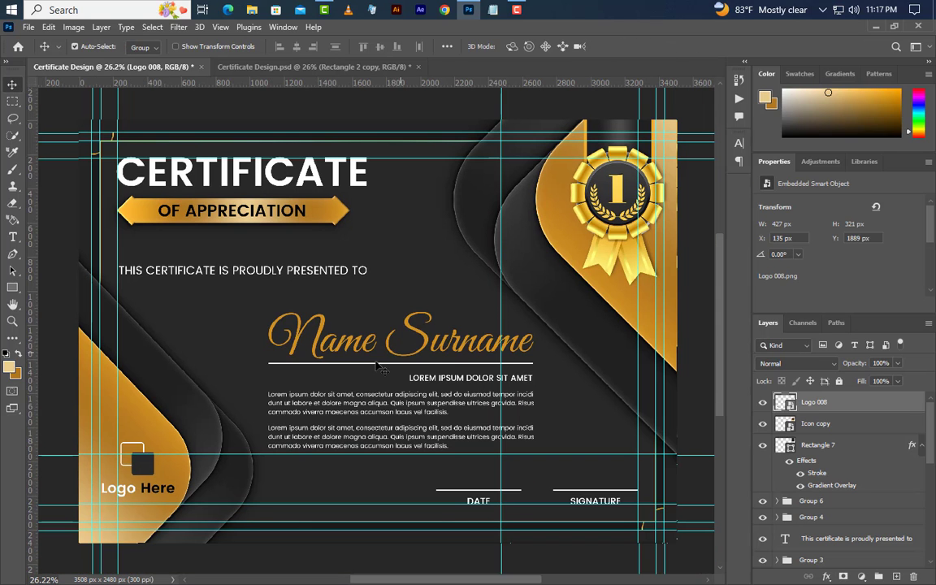
click(221, 27)
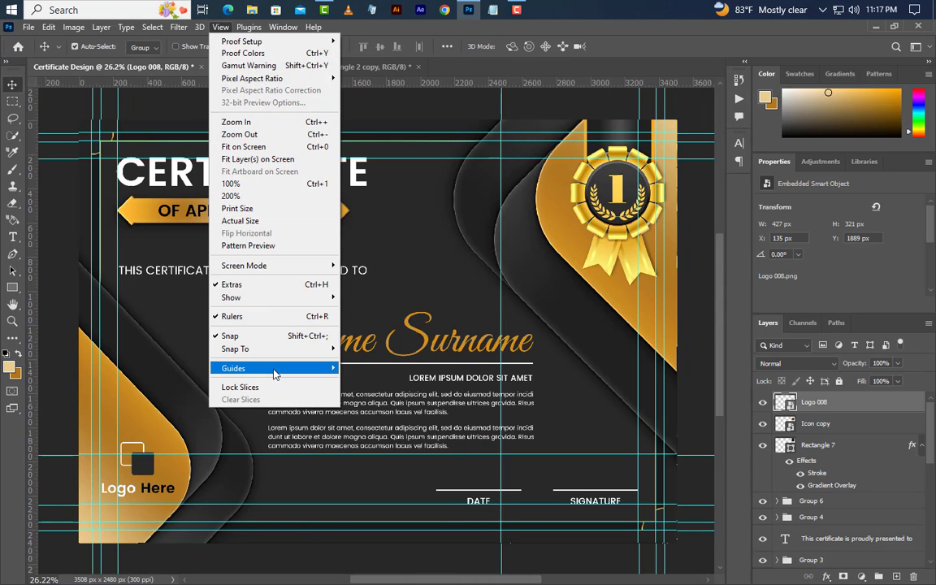
mouse_move(329, 374)
click(370, 393)
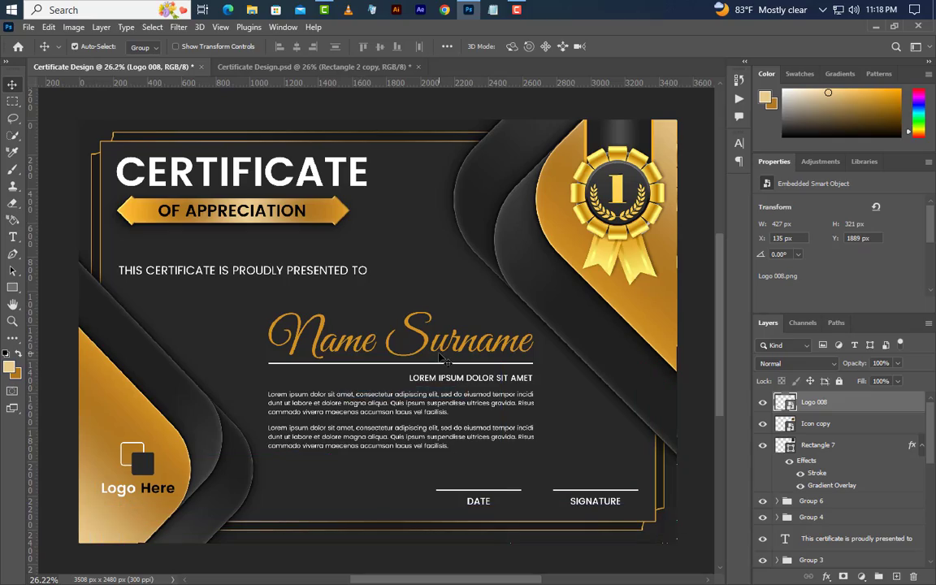